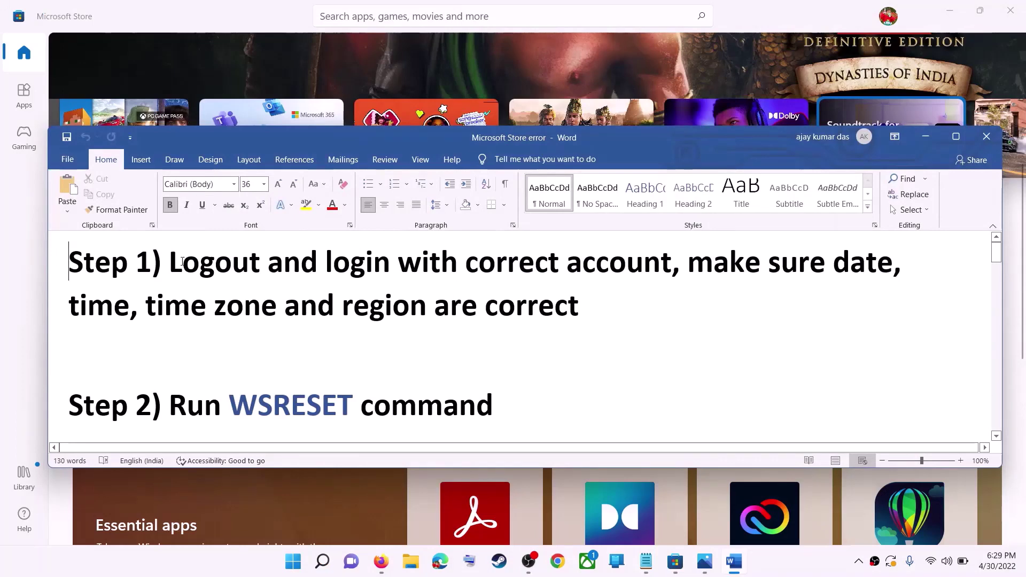
- Sign out of Microsoft Store and sign back in with the preselected Microsoft account
drag(170, 262, 672, 263)
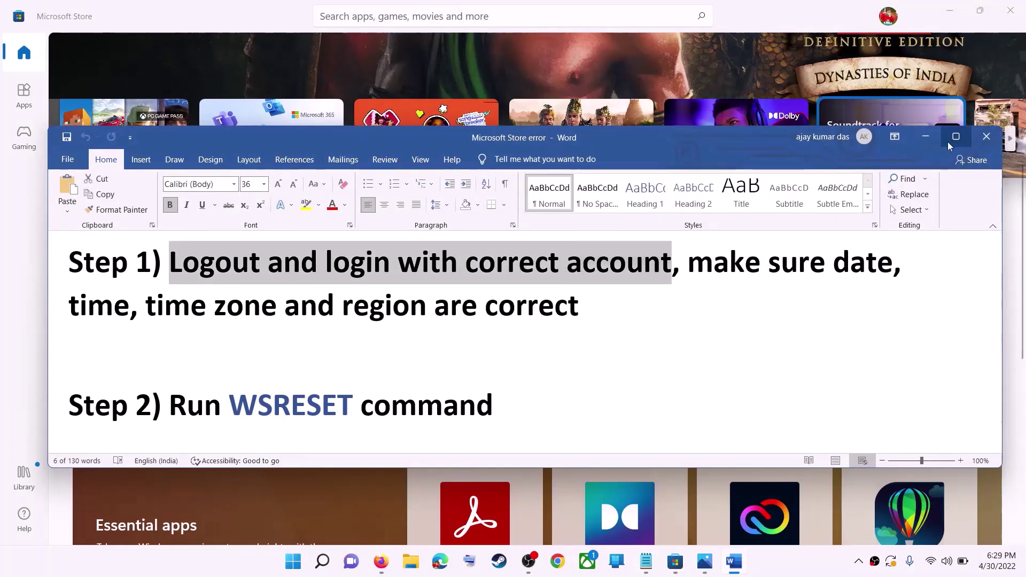
click(928, 141)
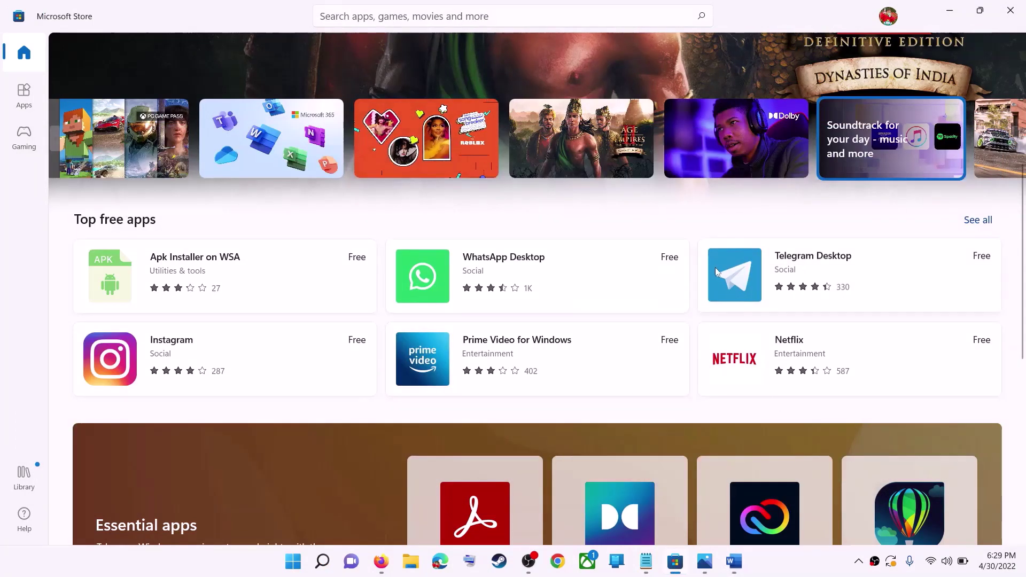
scroll(715, 267, up, 5)
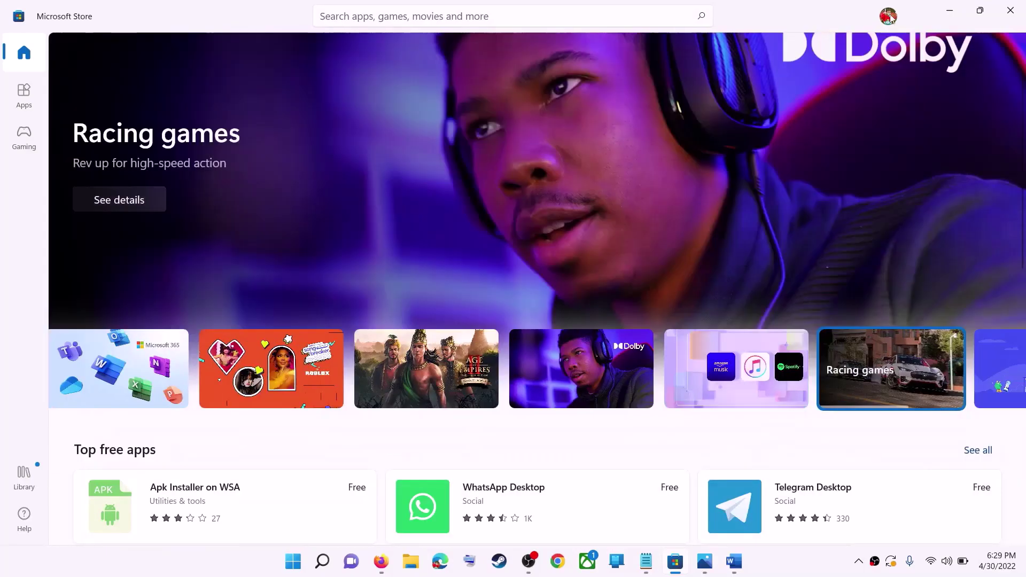
click(890, 20)
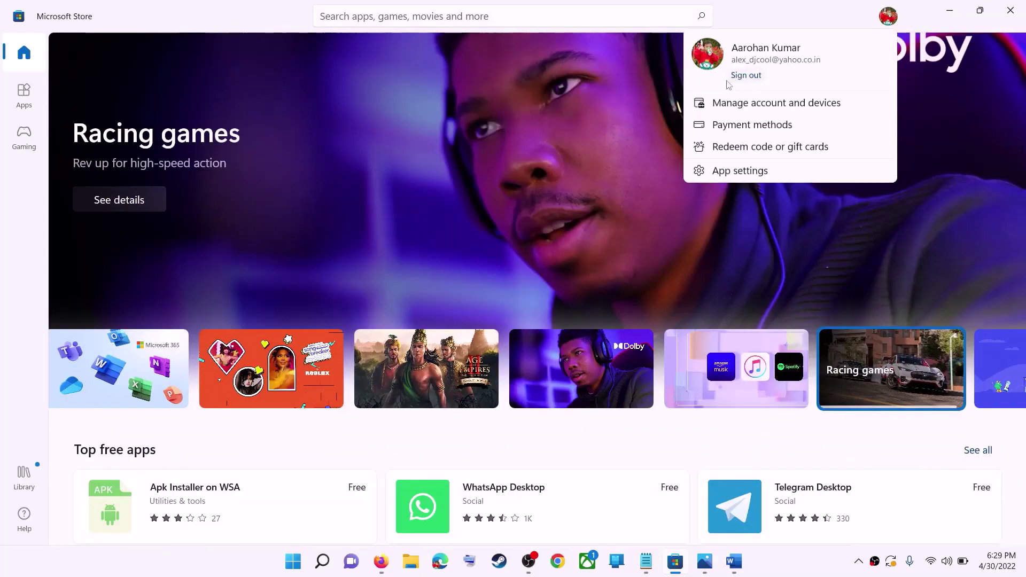
click(745, 75)
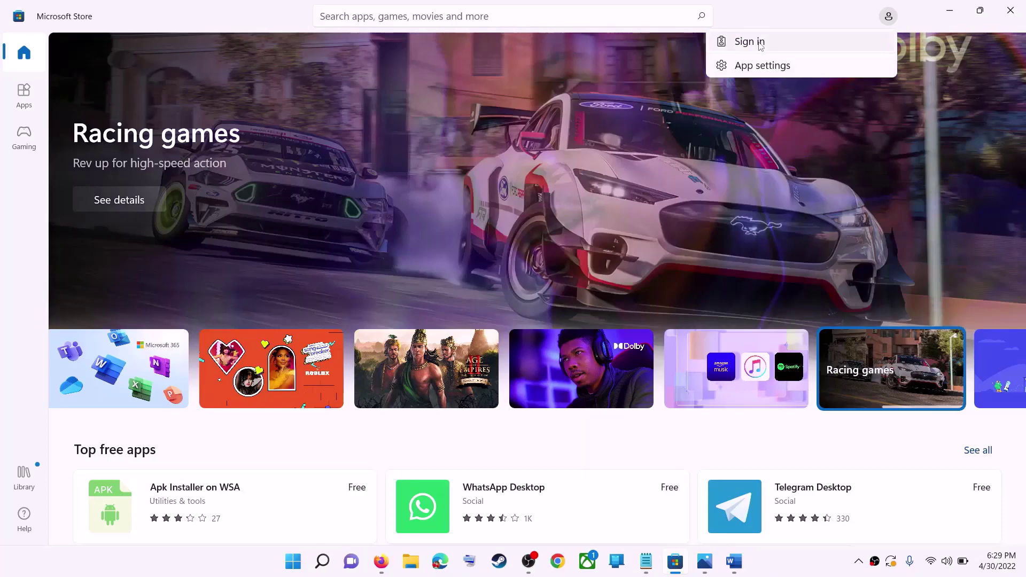
click(750, 41)
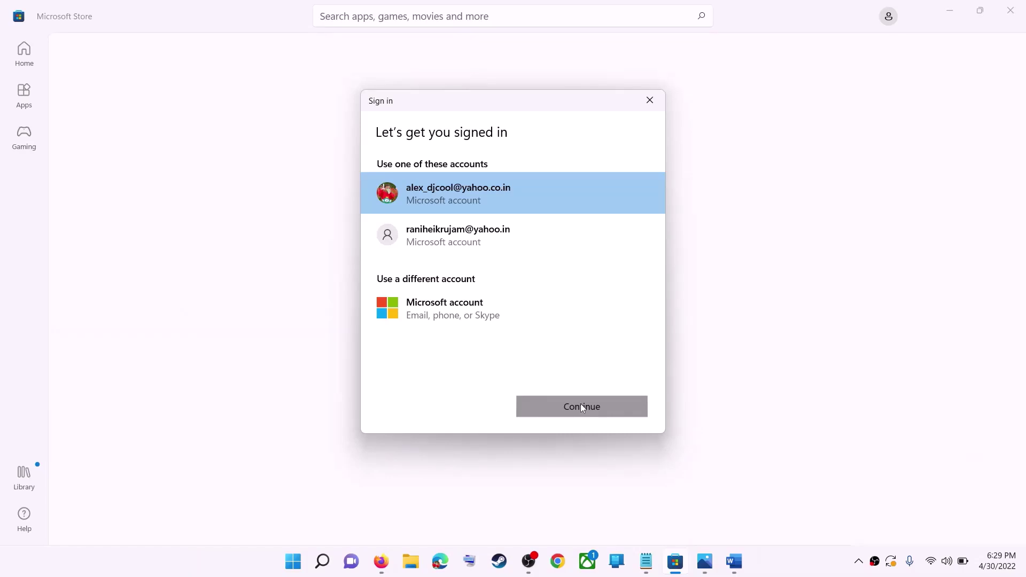
click(582, 407)
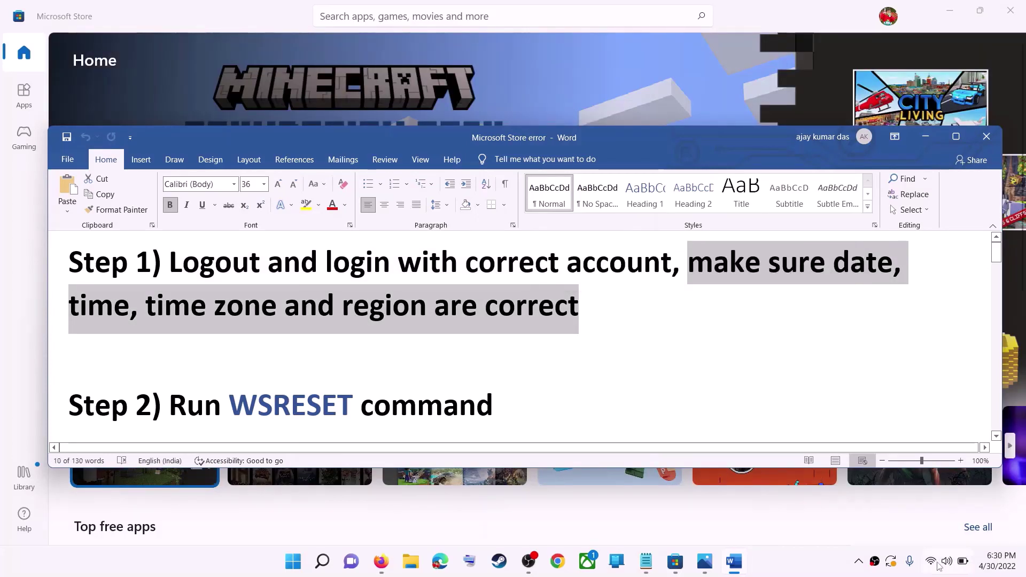
- Open the Windows date and time settings and select the time zone (UTC+05:30) Chennai, Kolkata, Mumbai, New Delhi
right_click(1000, 560)
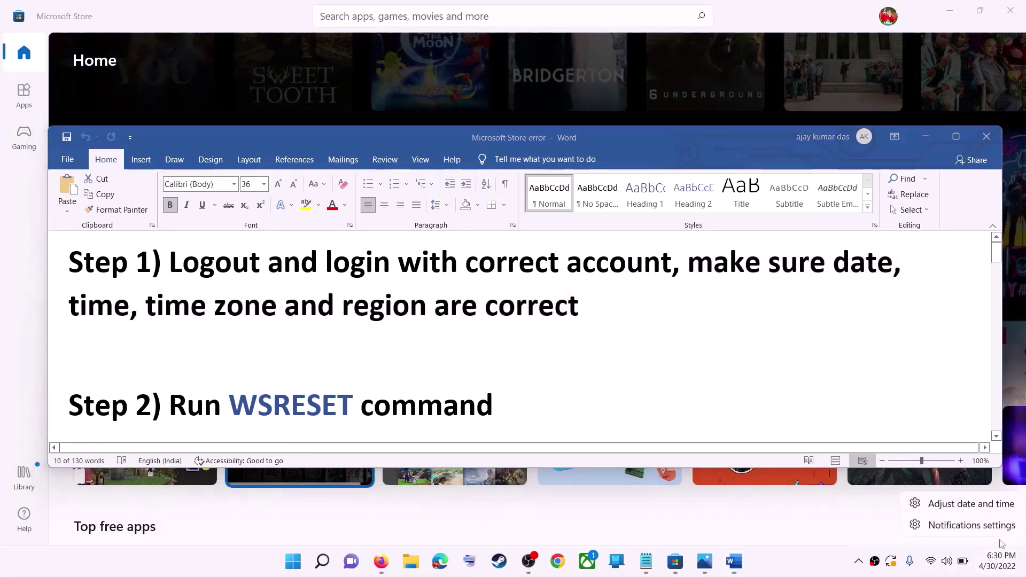
click(971, 505)
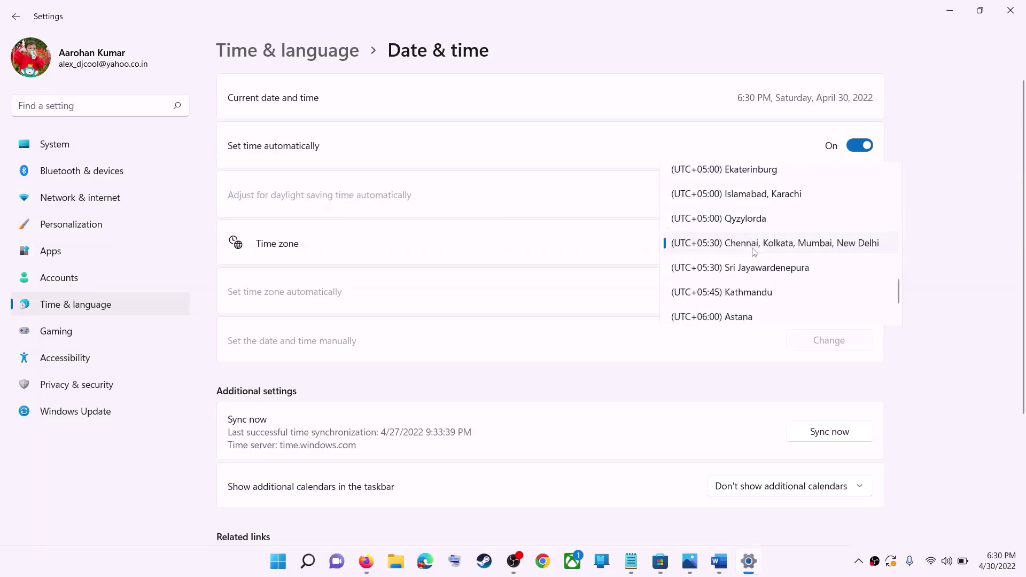
click(755, 251)
click(789, 246)
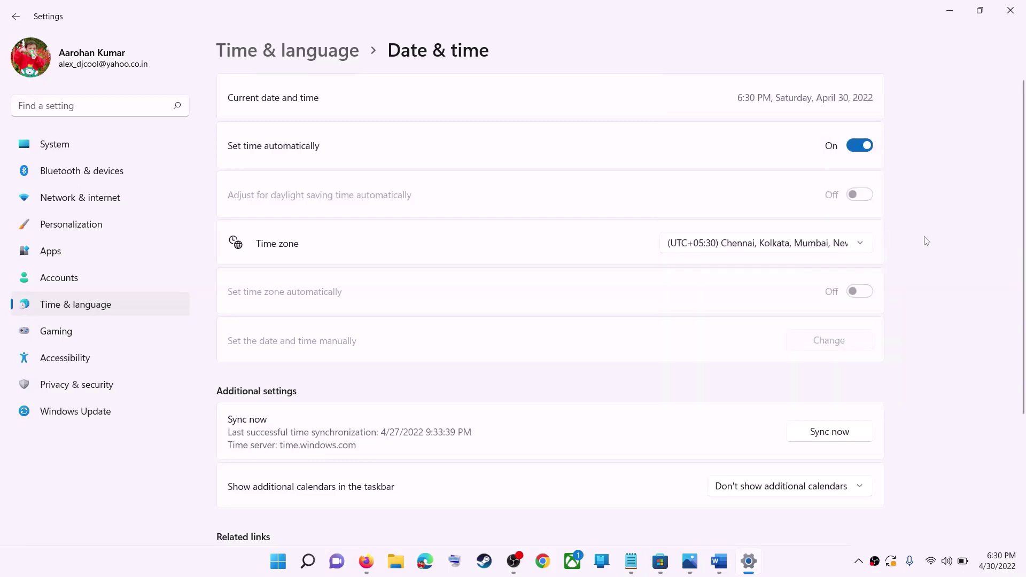
scroll(922, 294, down, 3)
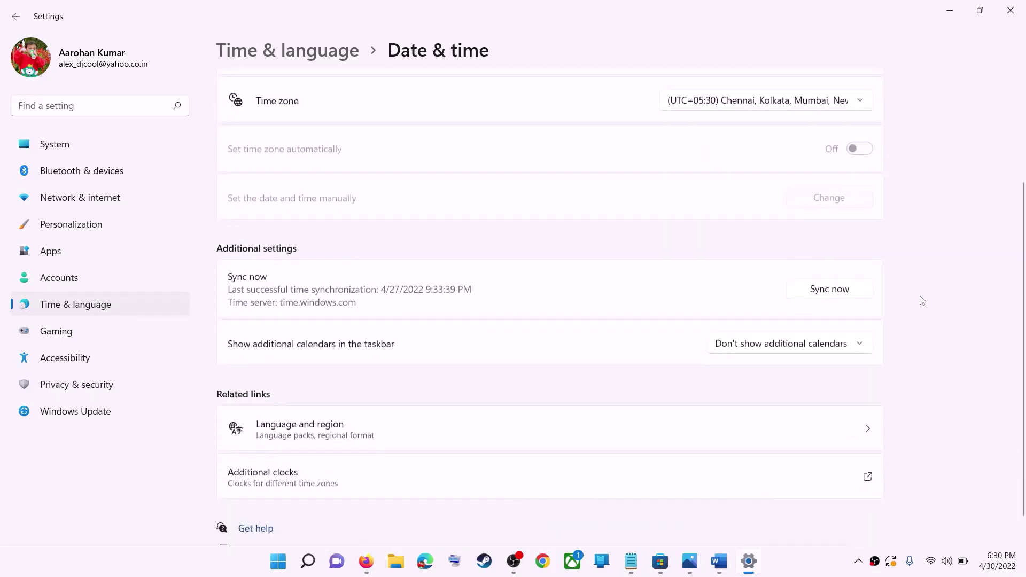
scroll(765, 354, up, 3)
scroll(762, 358, down, 3)
scroll(453, 314, up, 4)
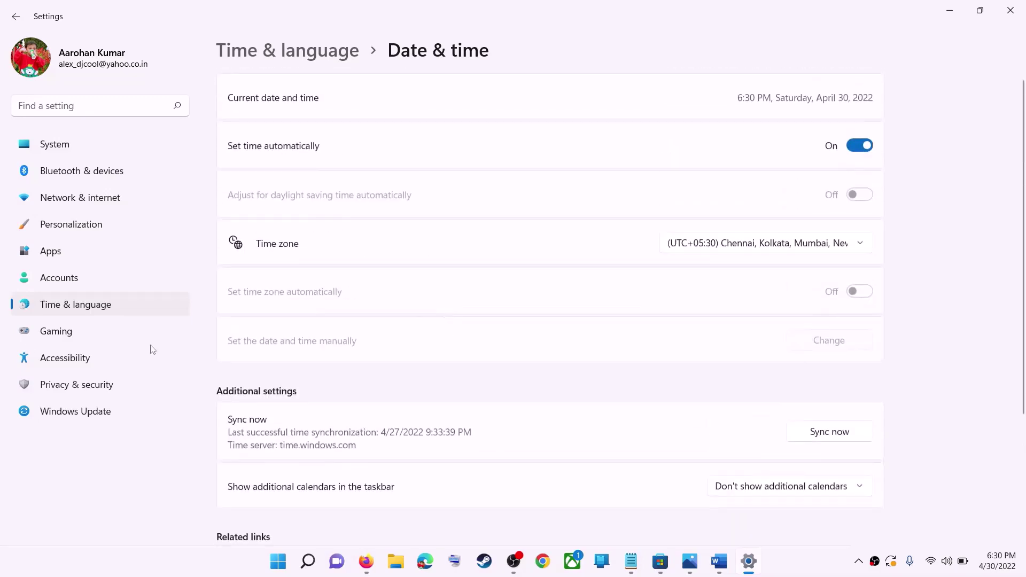
- Check the country or region under Language & region, then close Settings
click(69, 313)
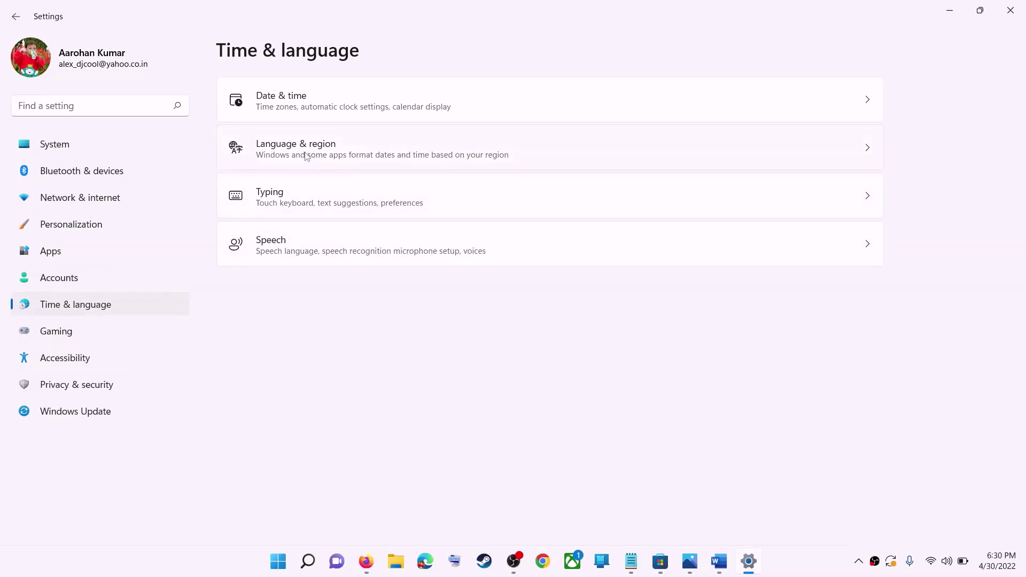
click(773, 160)
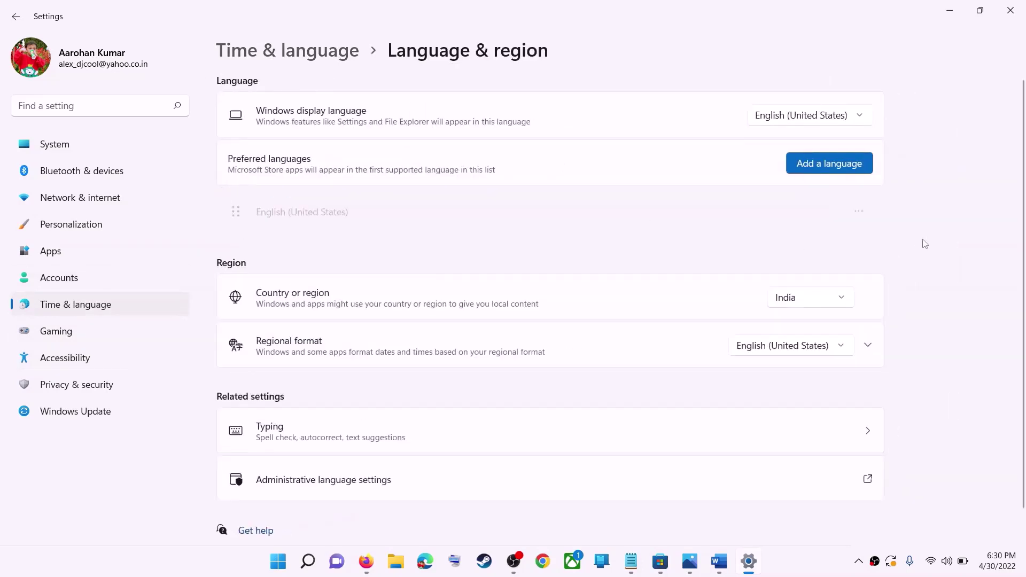
click(819, 304)
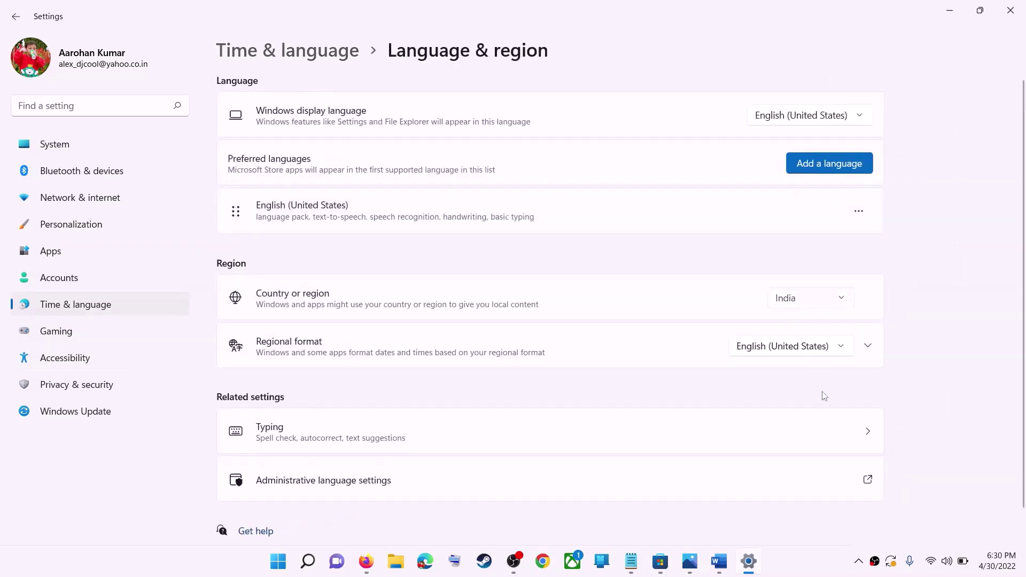
click(998, 289)
click(1017, 15)
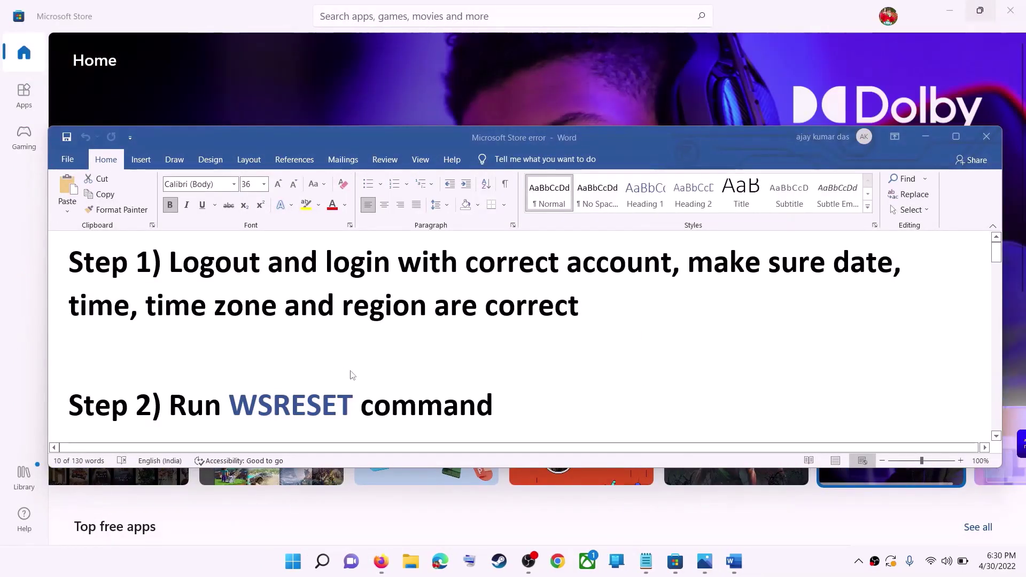
- Copy WSRESET from the Word document, run it as a command through Windows search, and maximize the relaunched Store window
scroll(394, 369, down, 1)
double_click(317, 376)
key(ctrl+c)
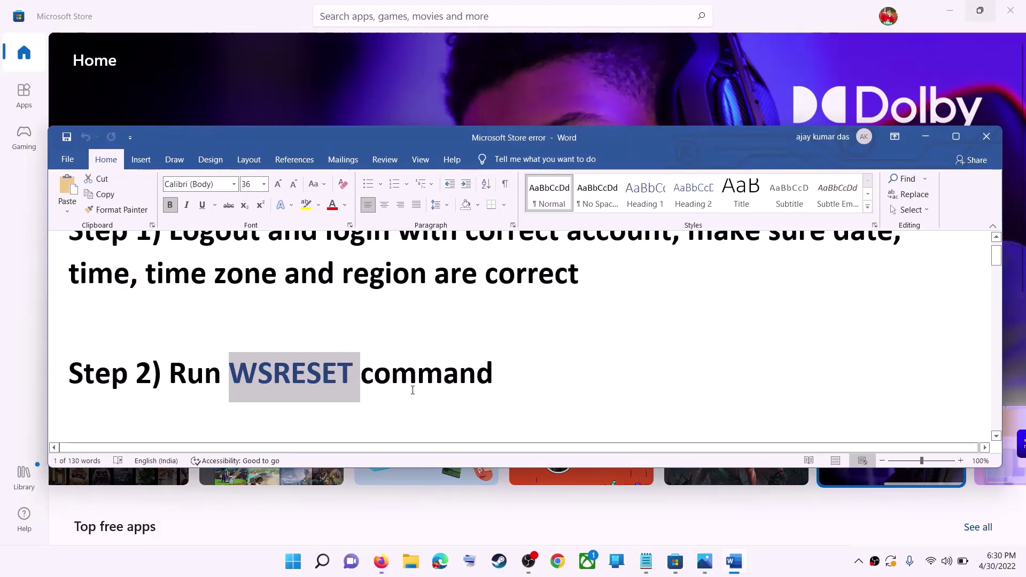
click(307, 566)
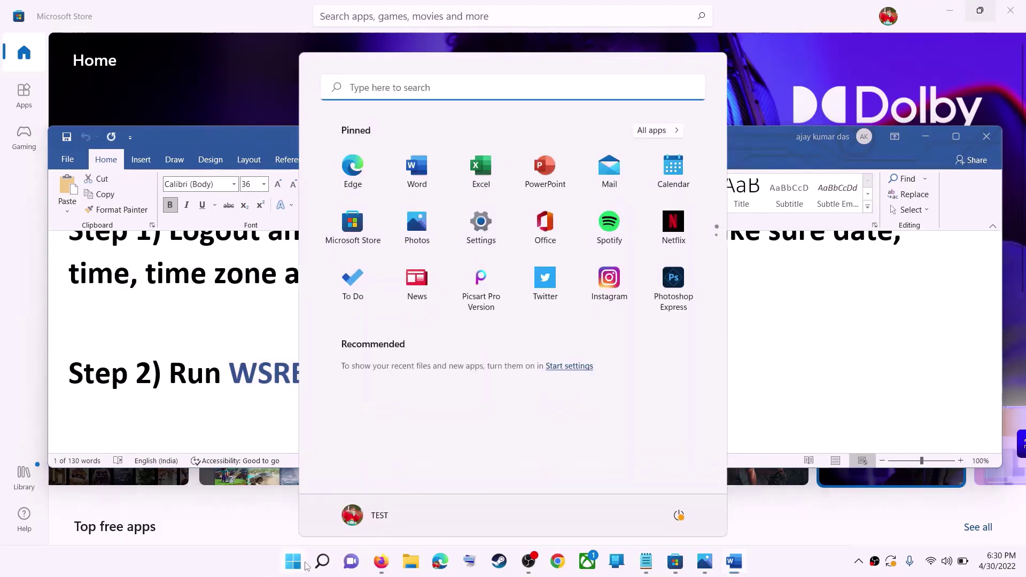
key(ctrl+v)
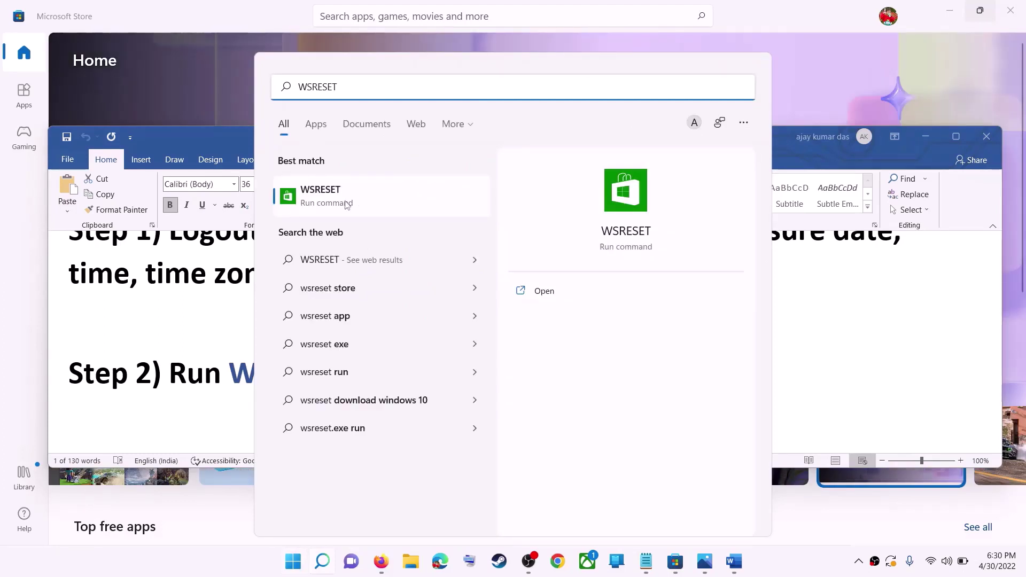
click(346, 205)
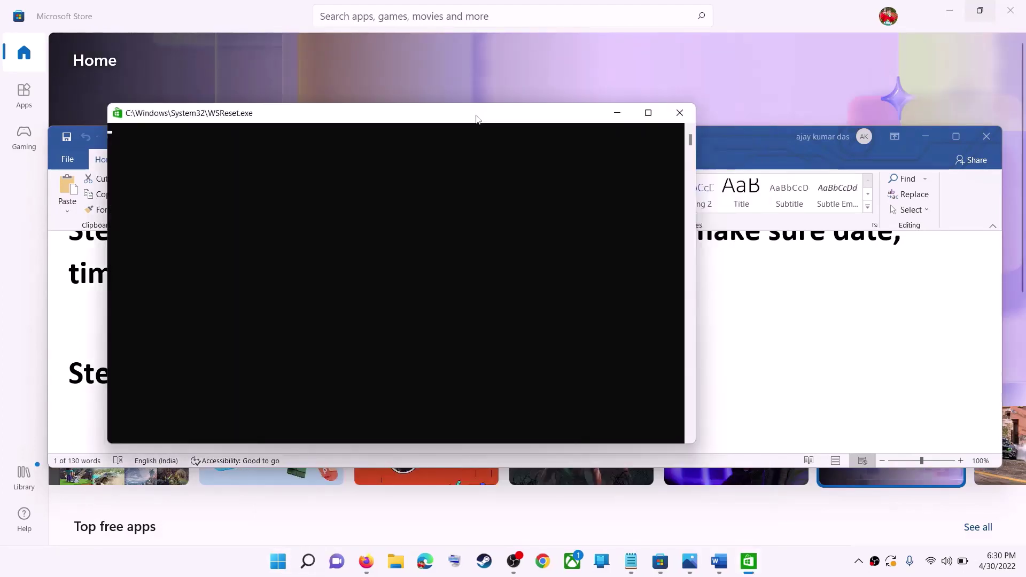
drag(477, 119, 544, 128)
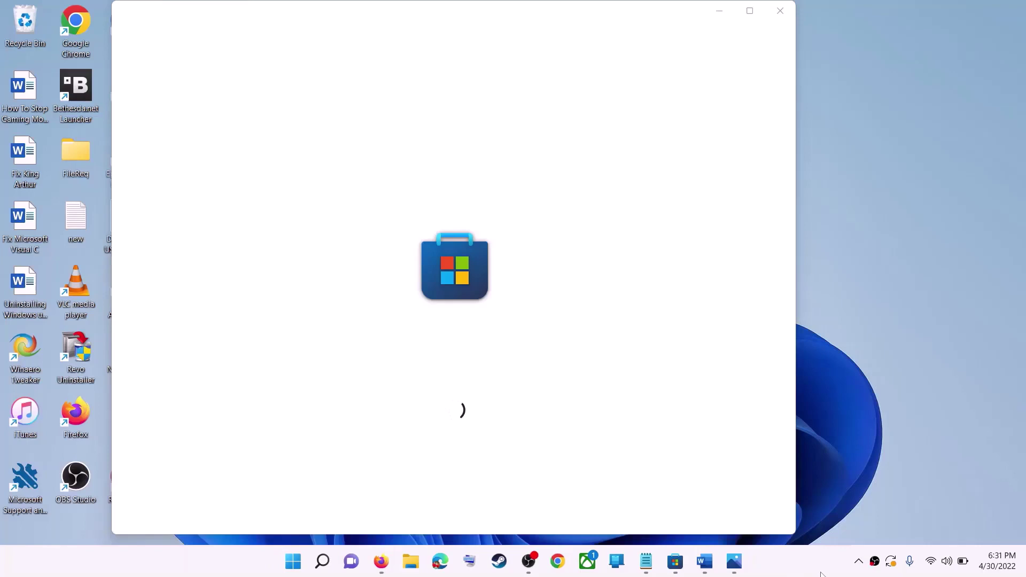
click(751, 12)
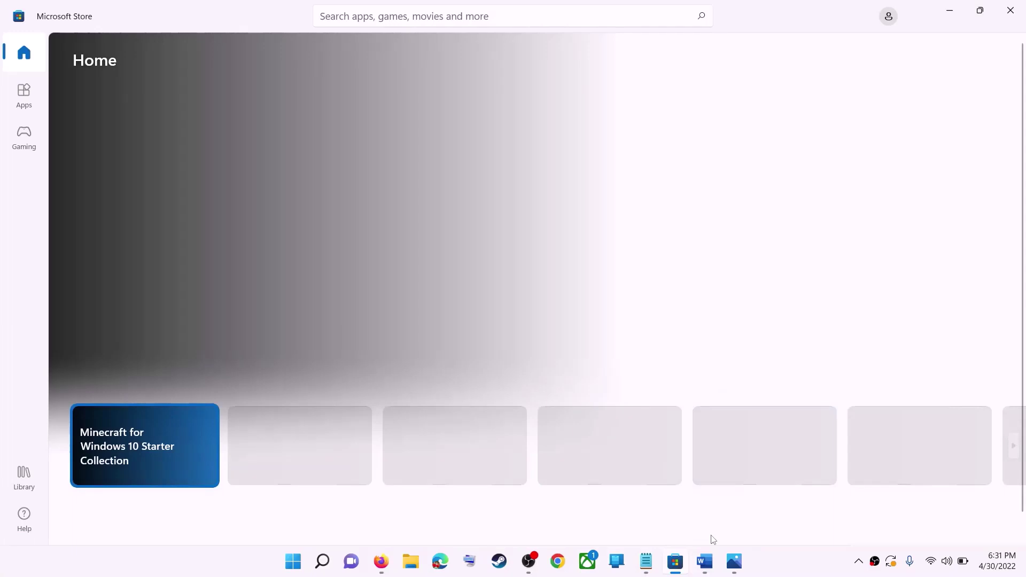
- Consult step 3 in the Word document, then open Microsoft Store's app settings and repair the app
click(706, 561)
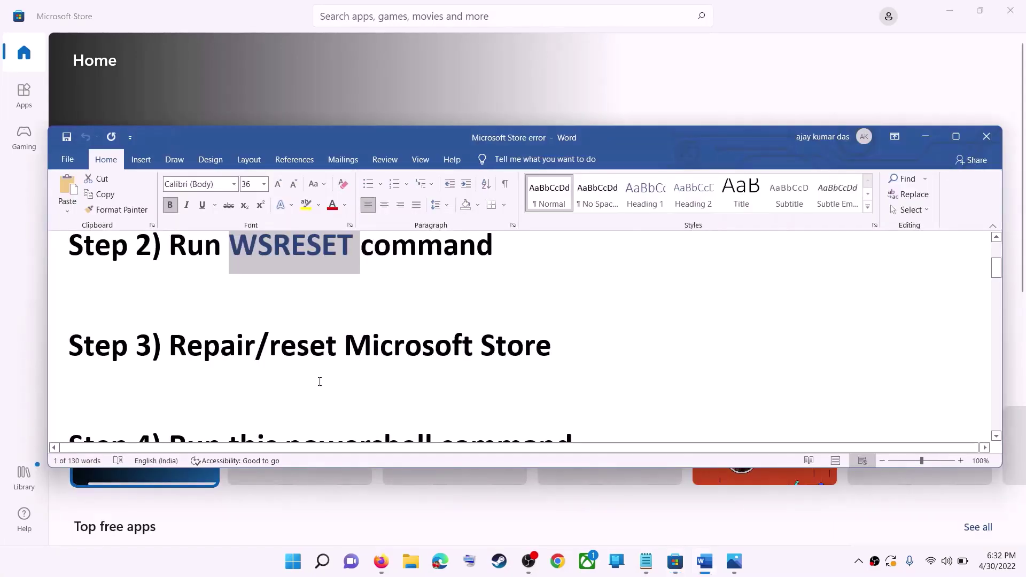
drag(270, 348, 556, 348)
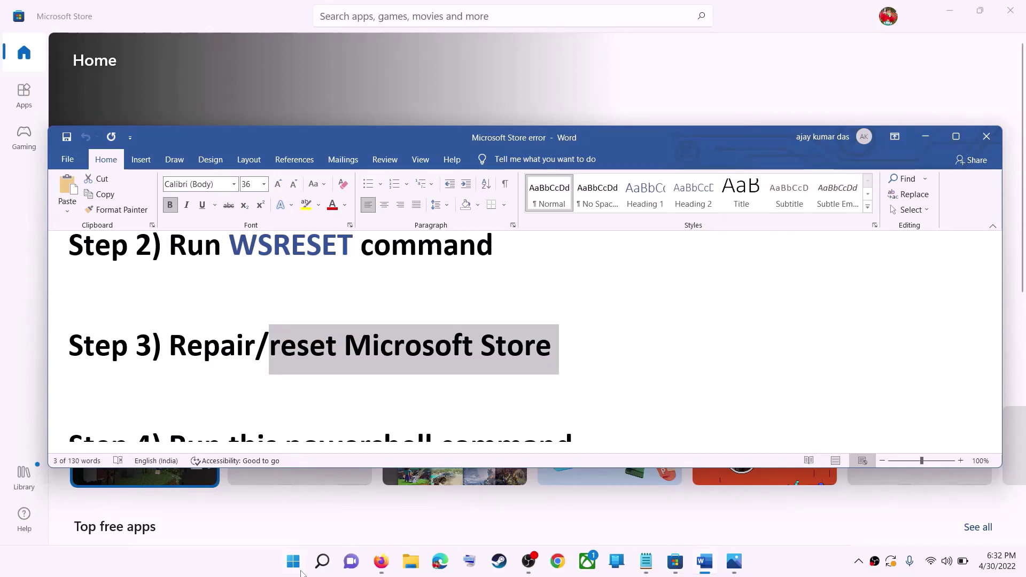
click(301, 573)
text(store)
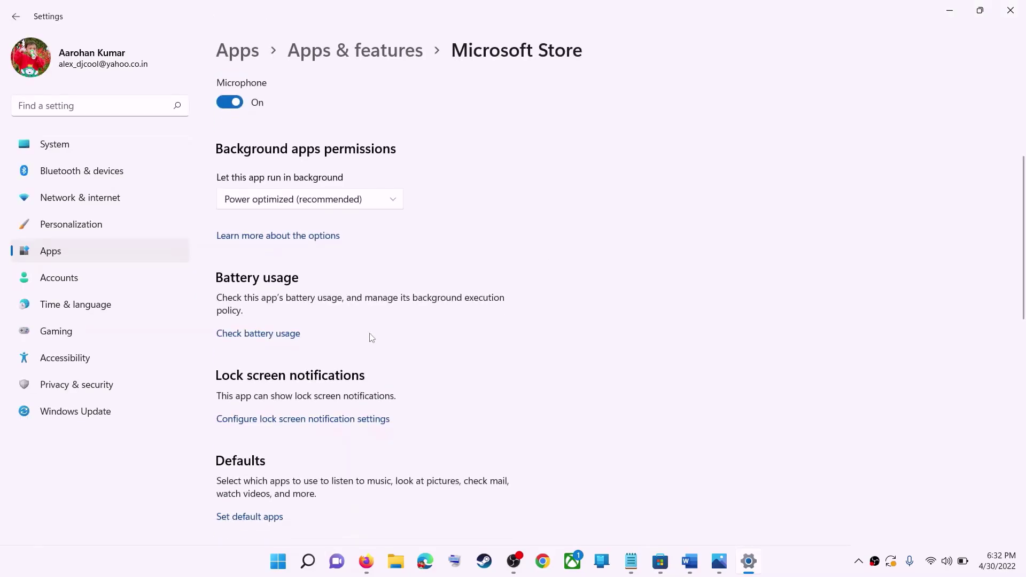
scroll(358, 334, down, 5)
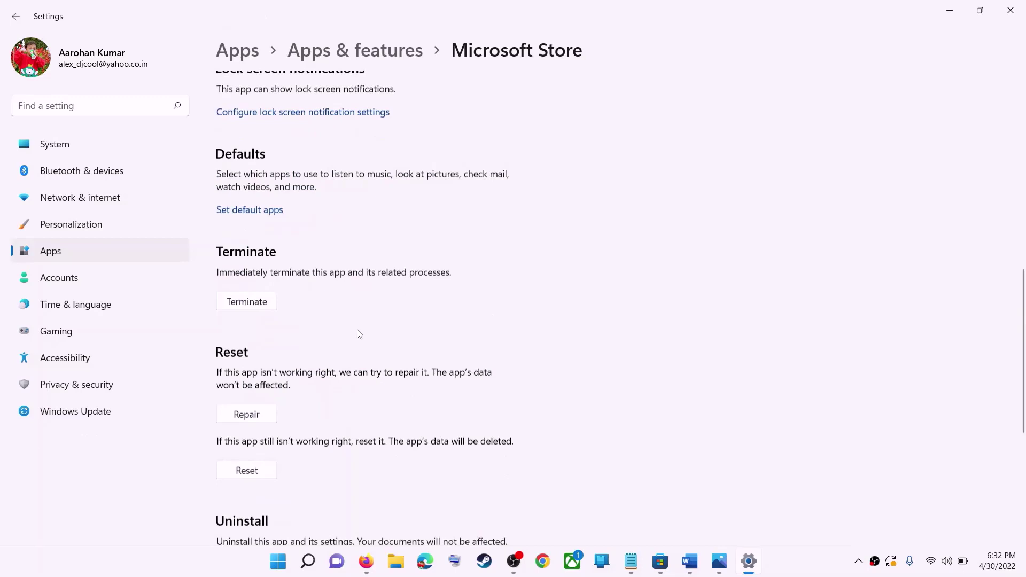
click(247, 414)
- Reset the Microsoft Store app and confirm deleting its data
scroll(606, 274, down, 3)
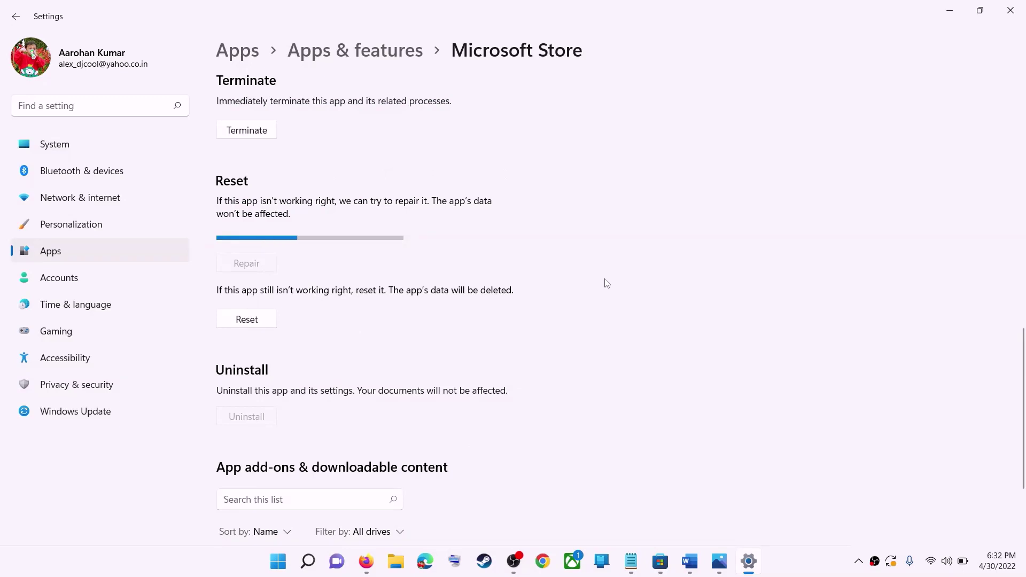
click(261, 326)
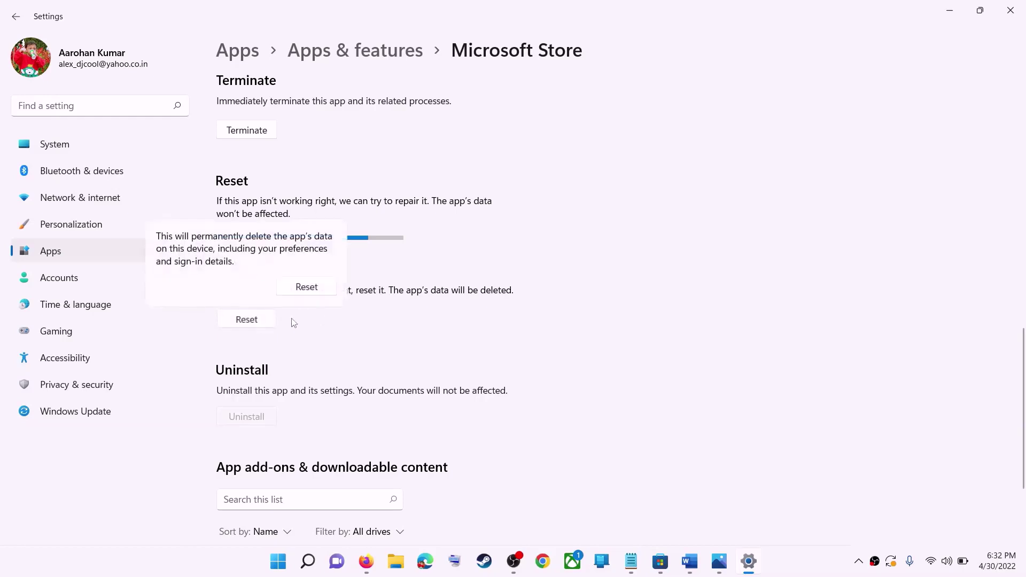
click(306, 287)
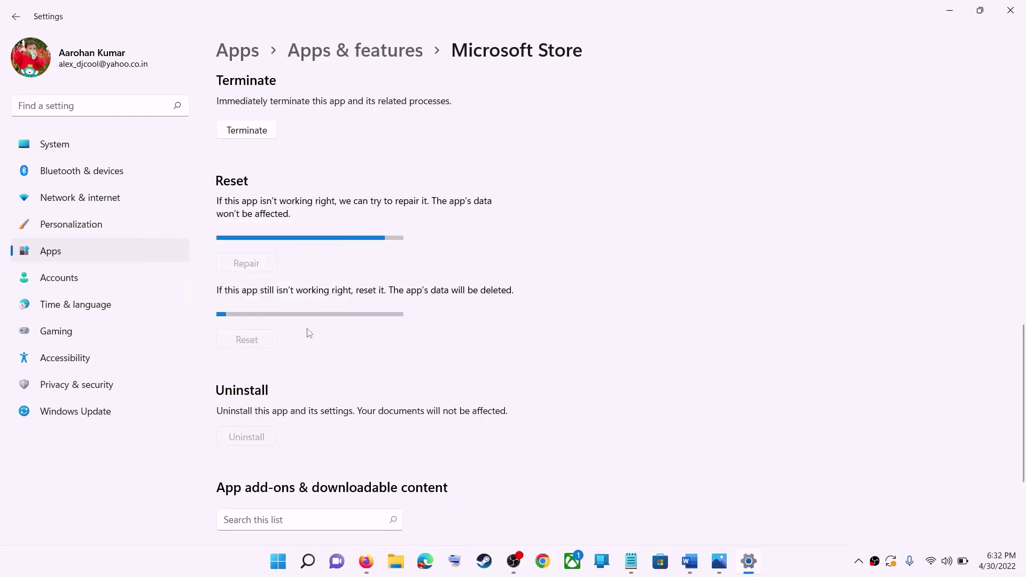
- Switch to the Word document and copy the full Get-AppxPackage PowerShell command under Step 4
click(689, 565)
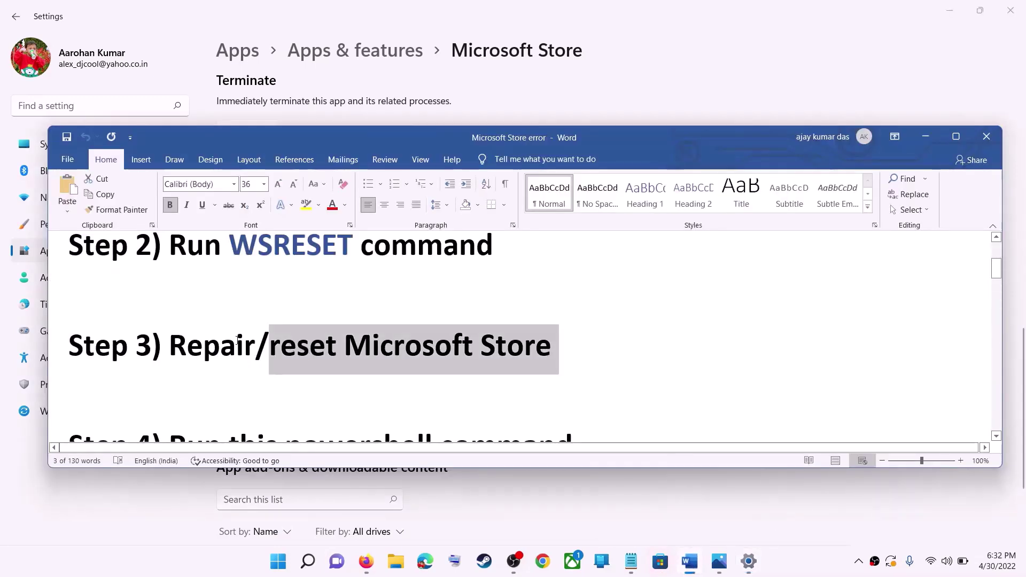
scroll(252, 347, down, 5)
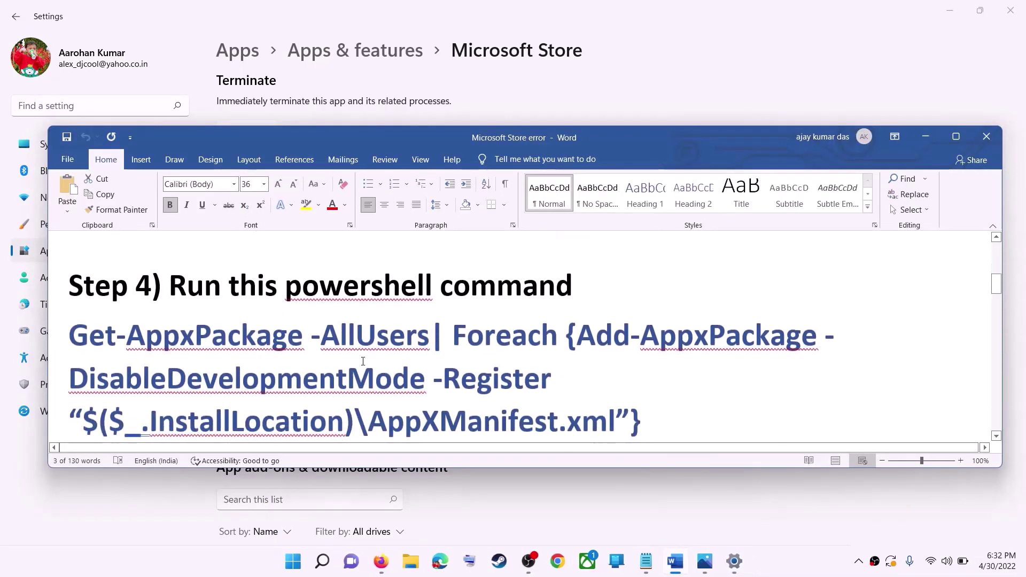
scroll(363, 361, down, 1)
drag(653, 386, 67, 304)
right_click(154, 328)
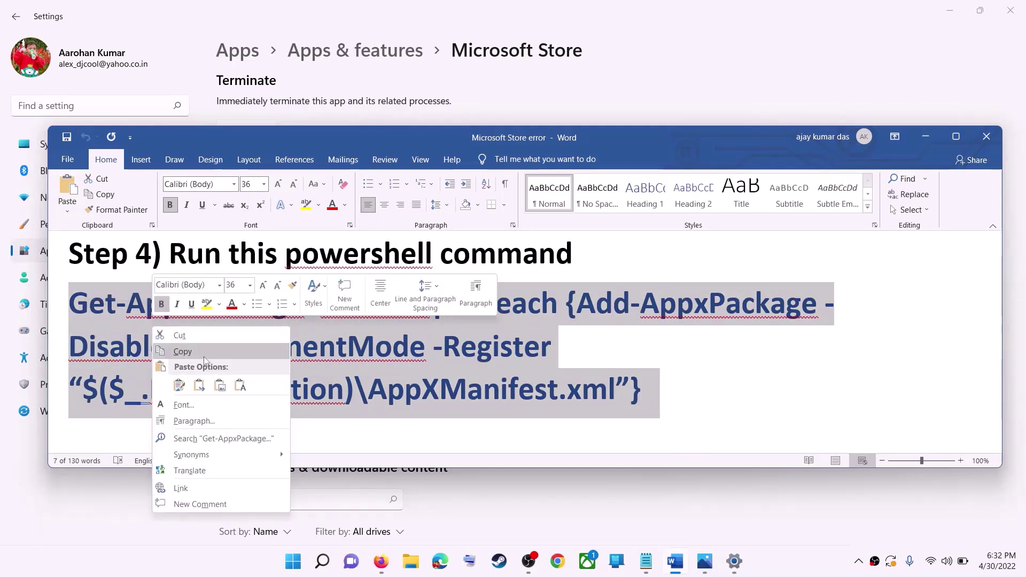
click(204, 352)
- Search Windows for powershell and launch Windows PowerShell as administrator, approving the elevation
click(298, 569)
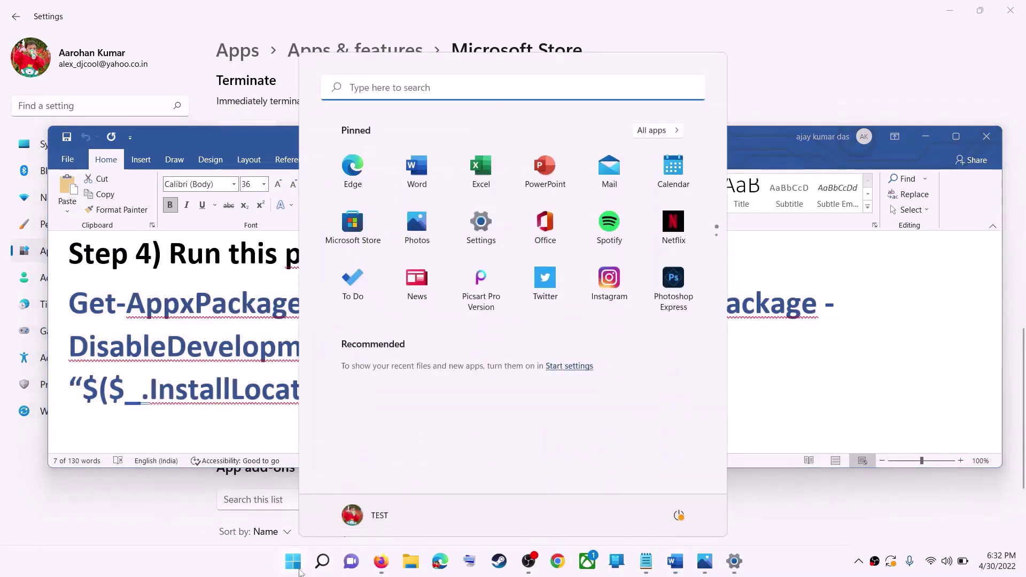
text(powershe)
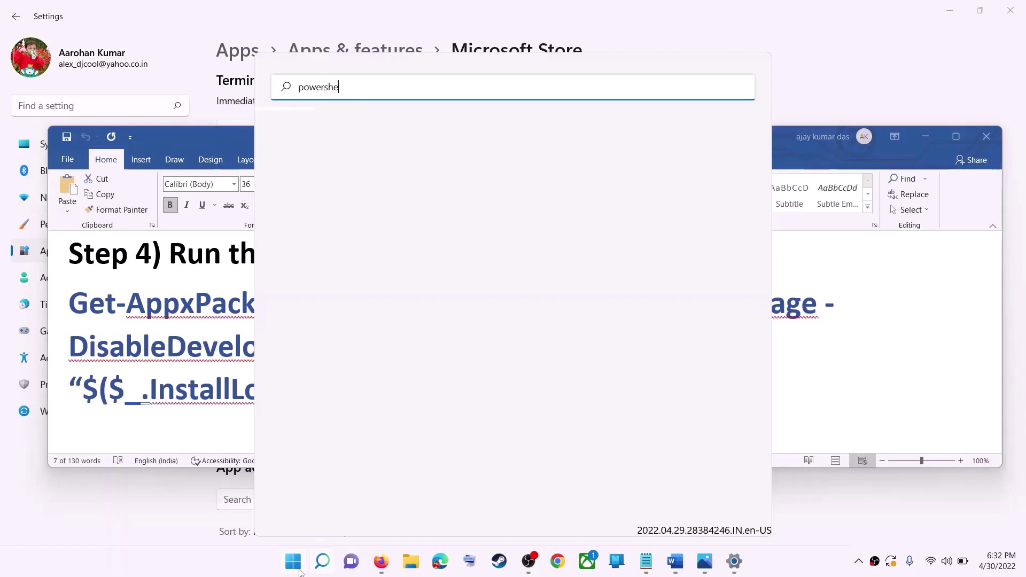
text(ll)
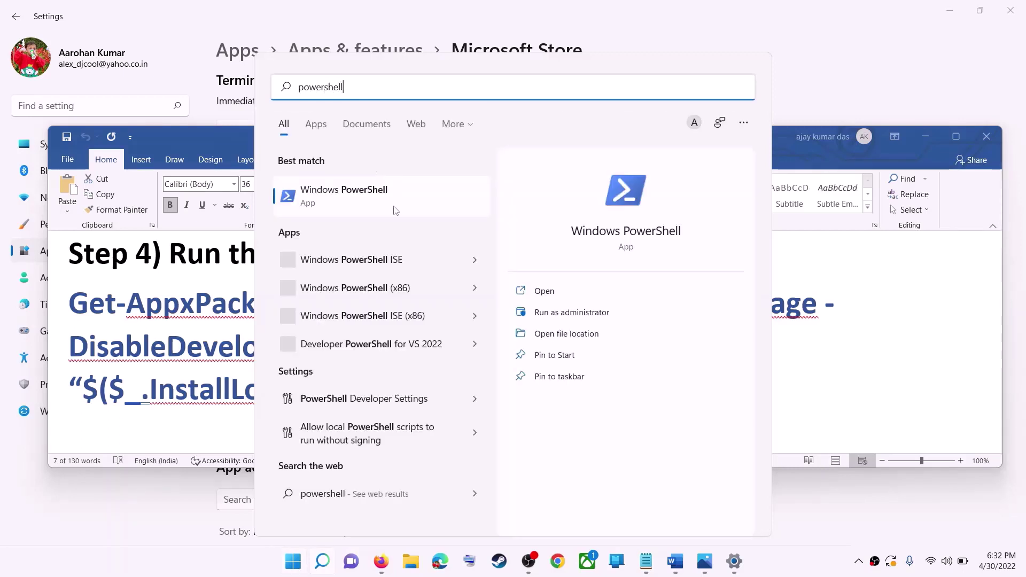
right_click(353, 199)
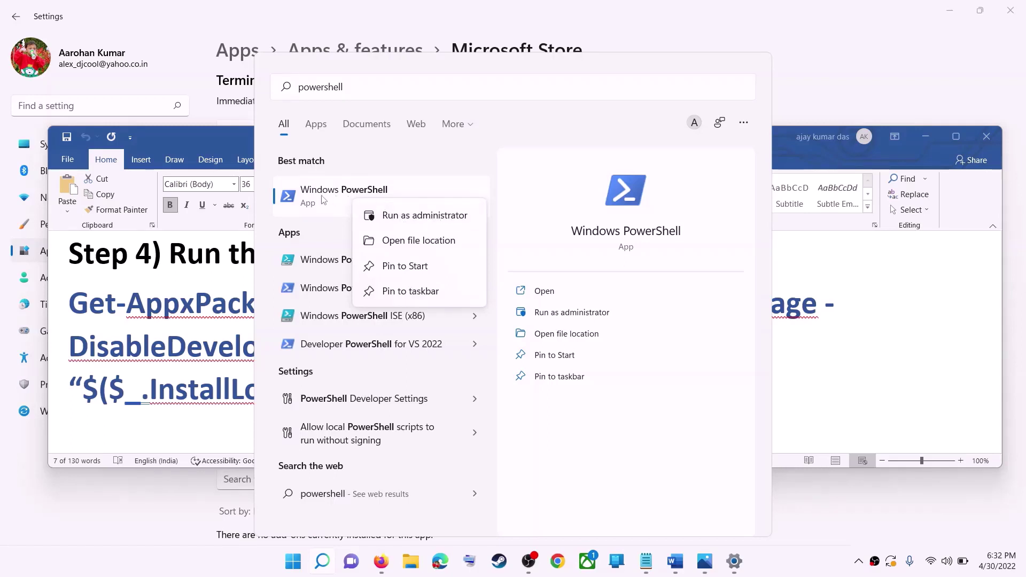
click(447, 219)
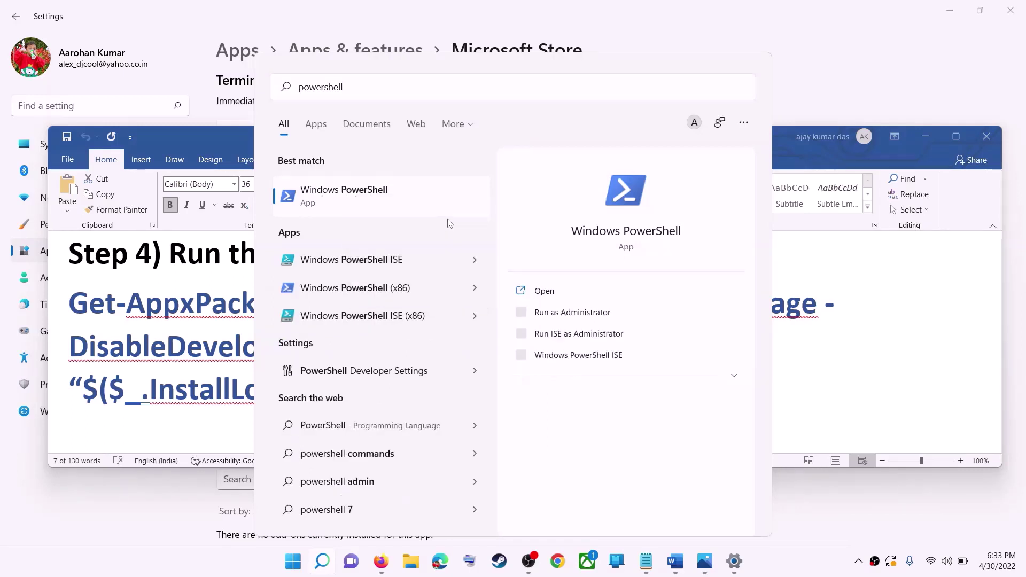
right_click(440, 214)
click(440, 216)
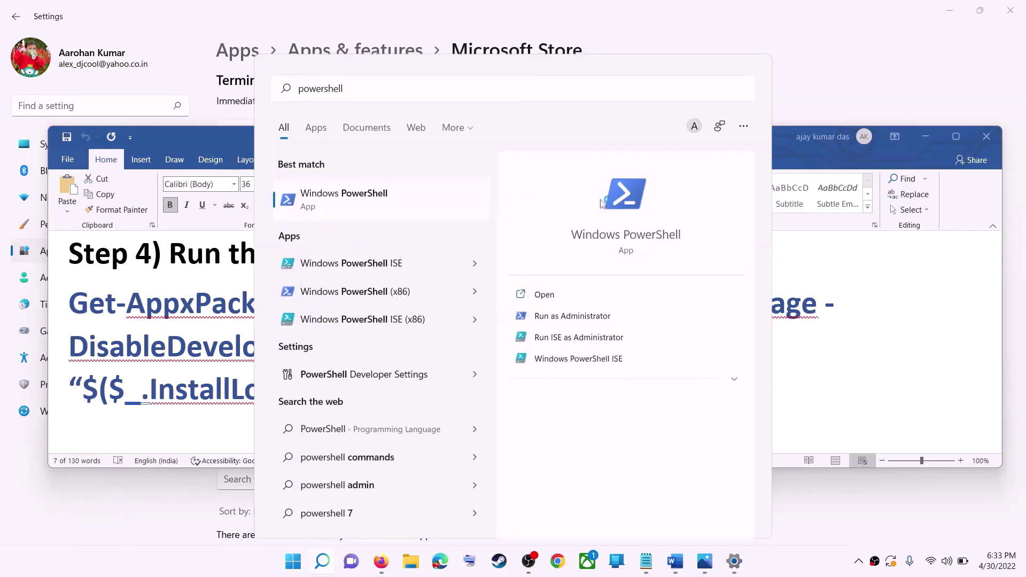
click(472, 374)
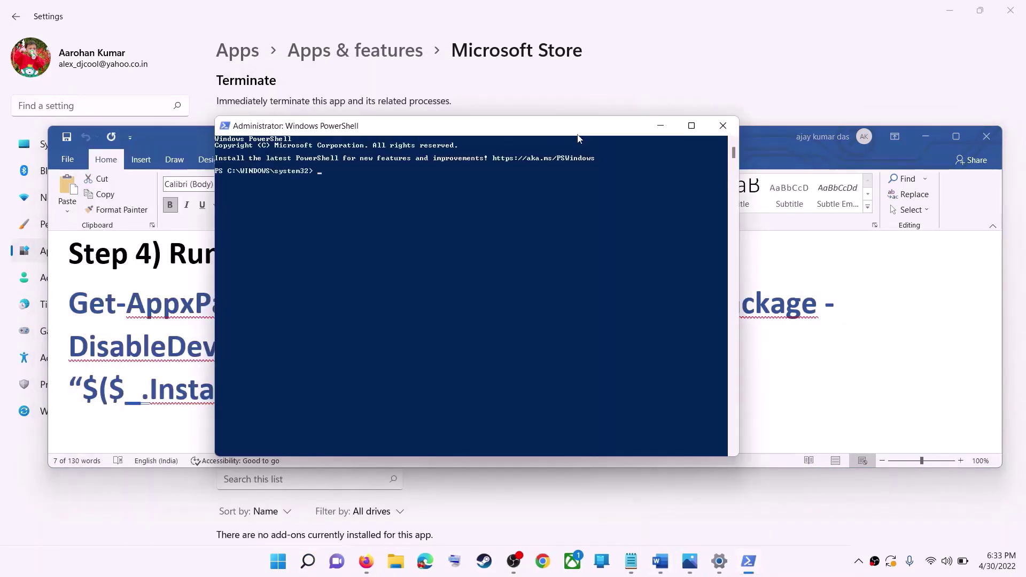
- Run the copied Get-AppxPackage re-registration command in the administrator PowerShell, then close the PowerShell window
key(ctrl+v)
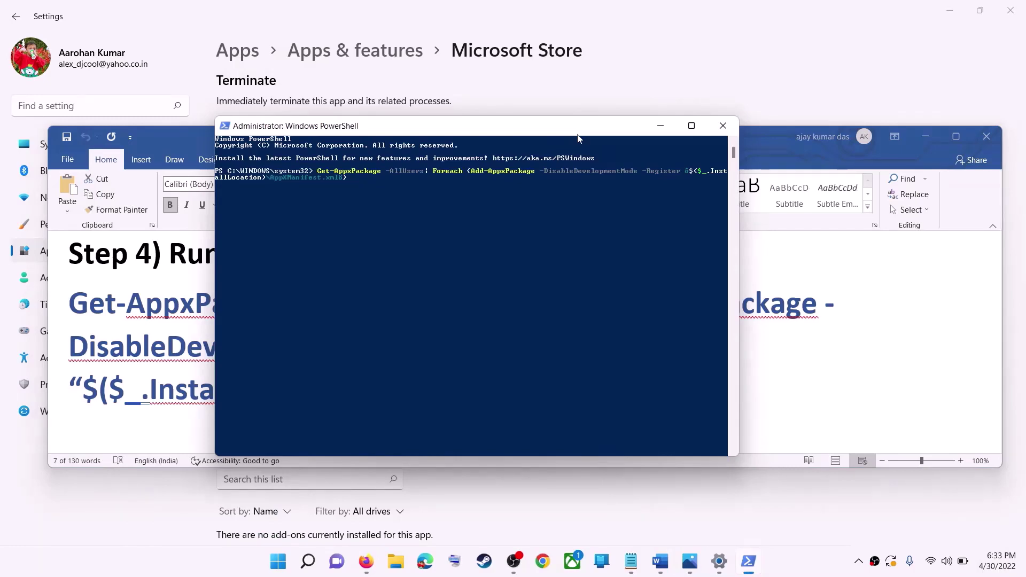
key(Return)
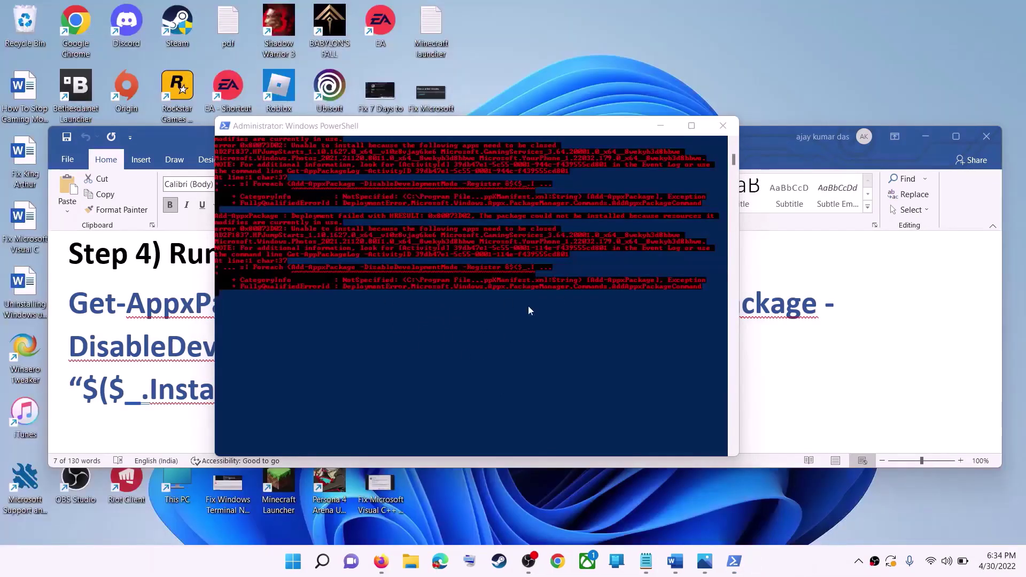
click(721, 128)
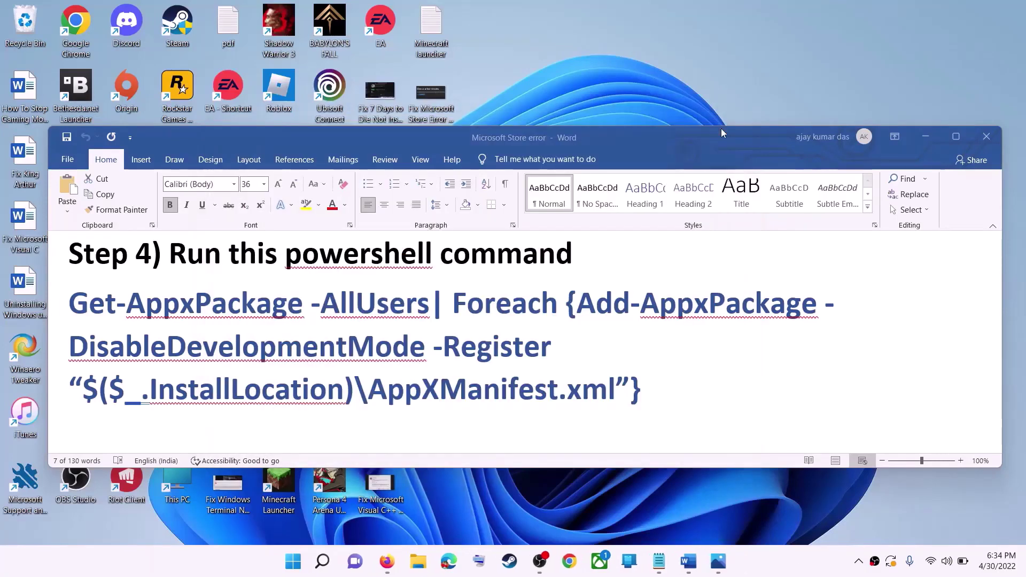
- Consult Step 5 in the Word document, then open the Users folder on Windows (C:) in File Explorer
triple_click(391, 345)
scroll(442, 359, down, 5)
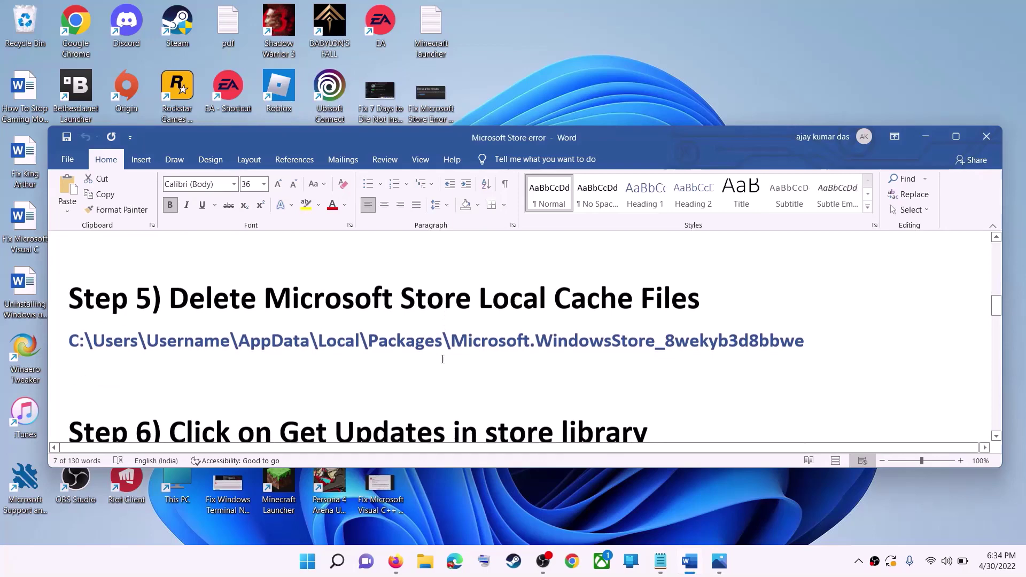
scroll(443, 360, up, 1)
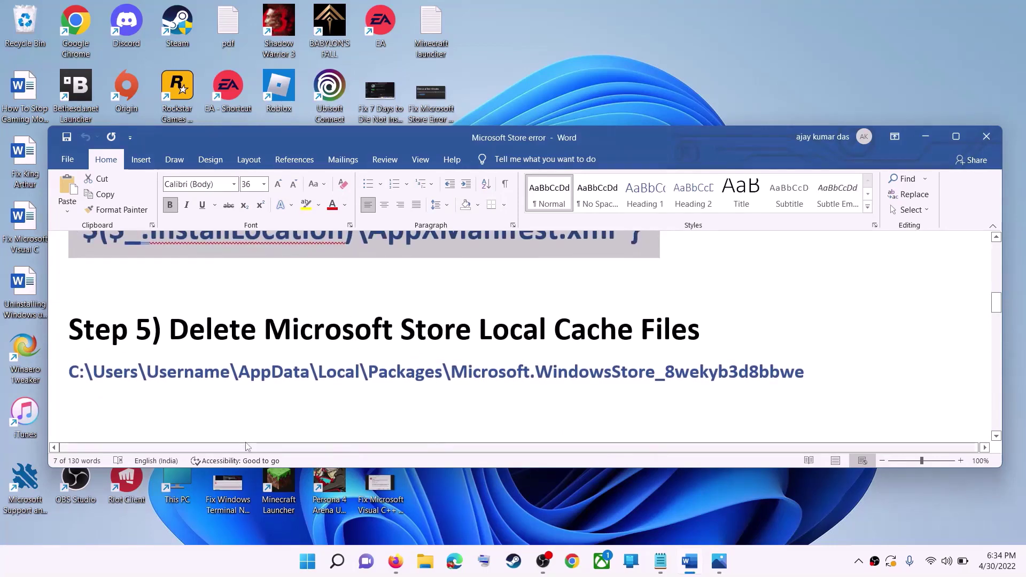
key(super+e)
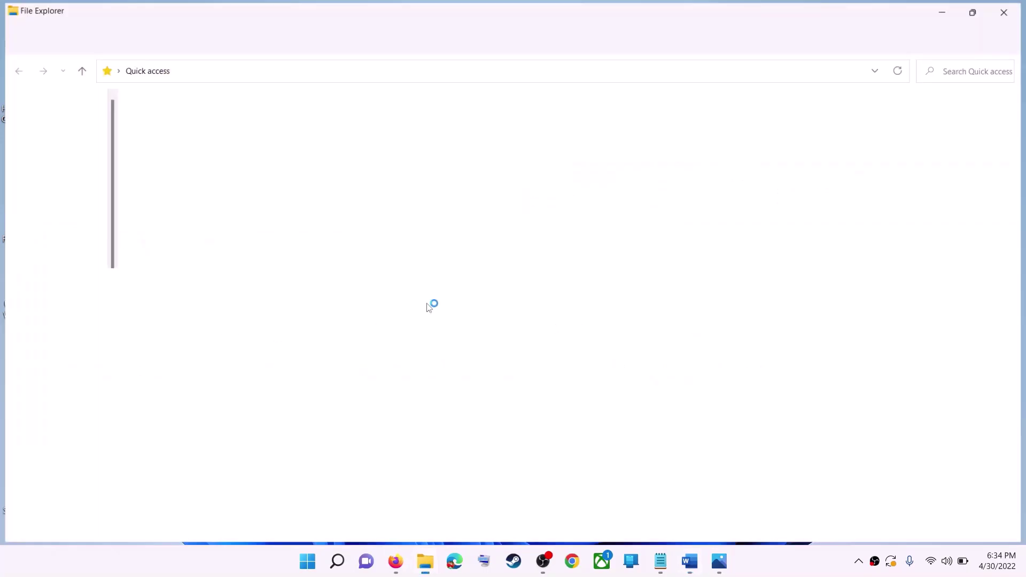
click(41, 240)
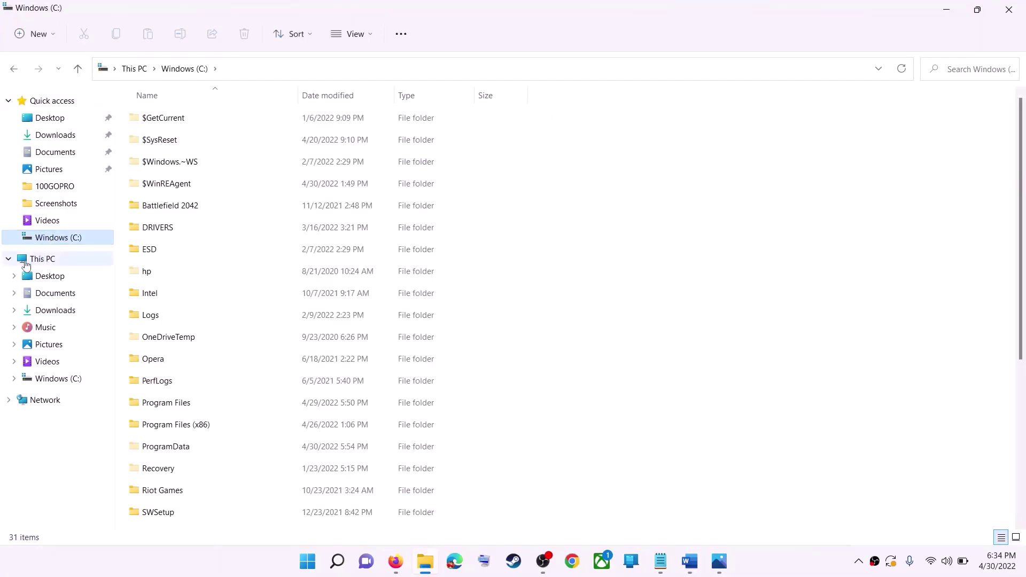
click(43, 259)
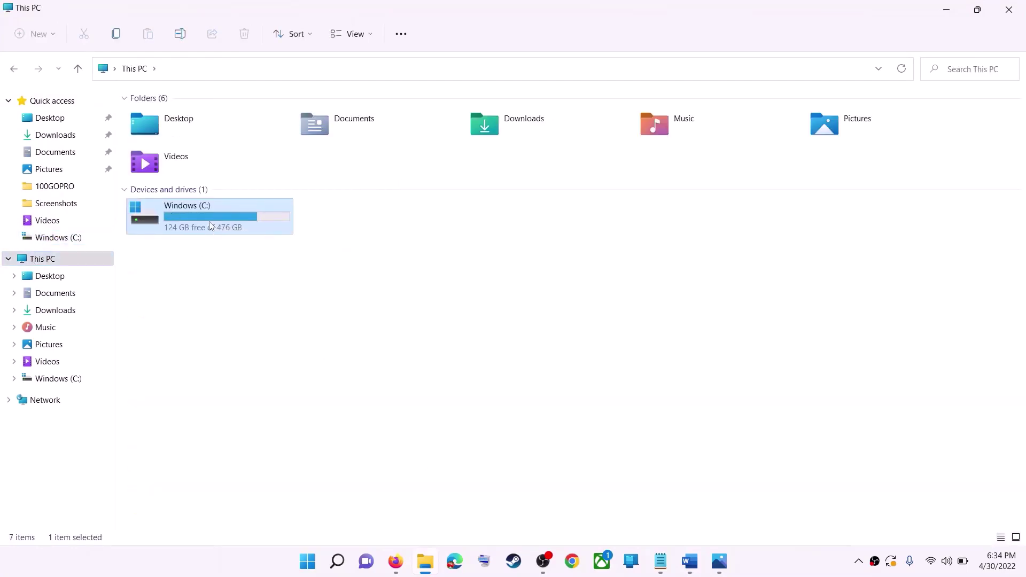
double_click(216, 224)
scroll(284, 236, down, 4)
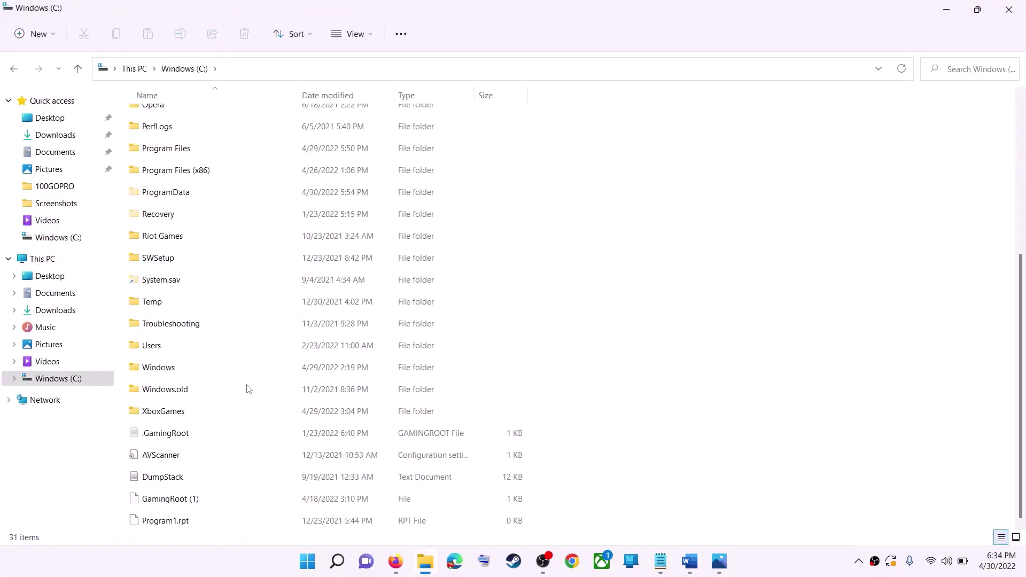
click(158, 351)
double_click(179, 349)
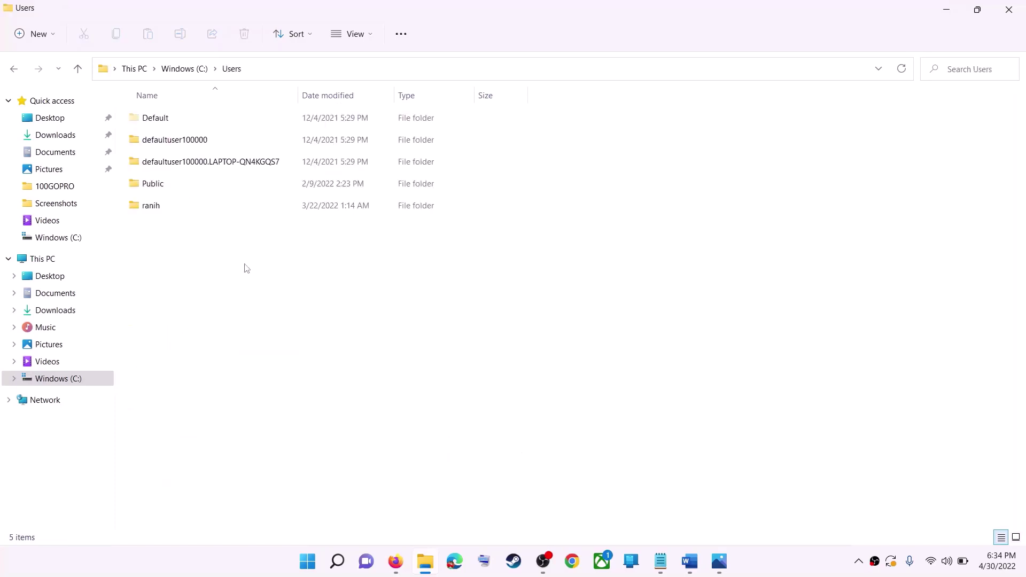
- Open the user's profile folder and check the Hidden items display option for the AppData folder
click(182, 212)
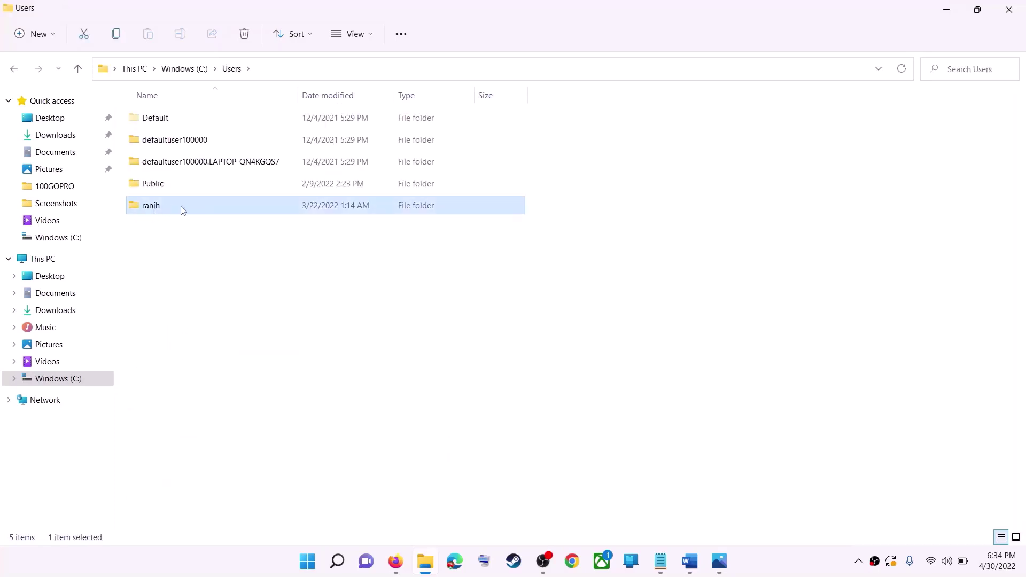
double_click(183, 211)
click(194, 256)
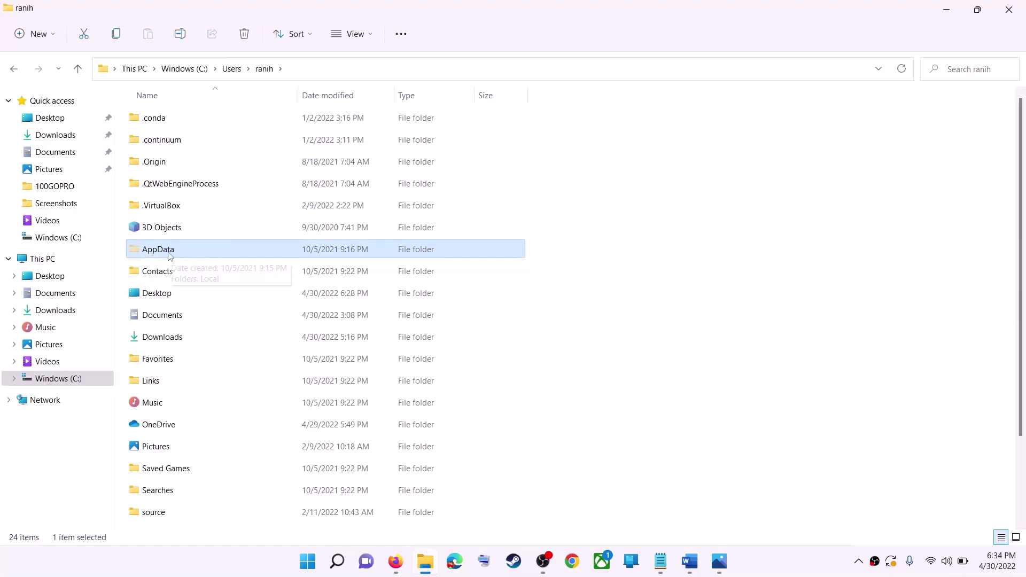
click(373, 41)
mouse_move(349, 267)
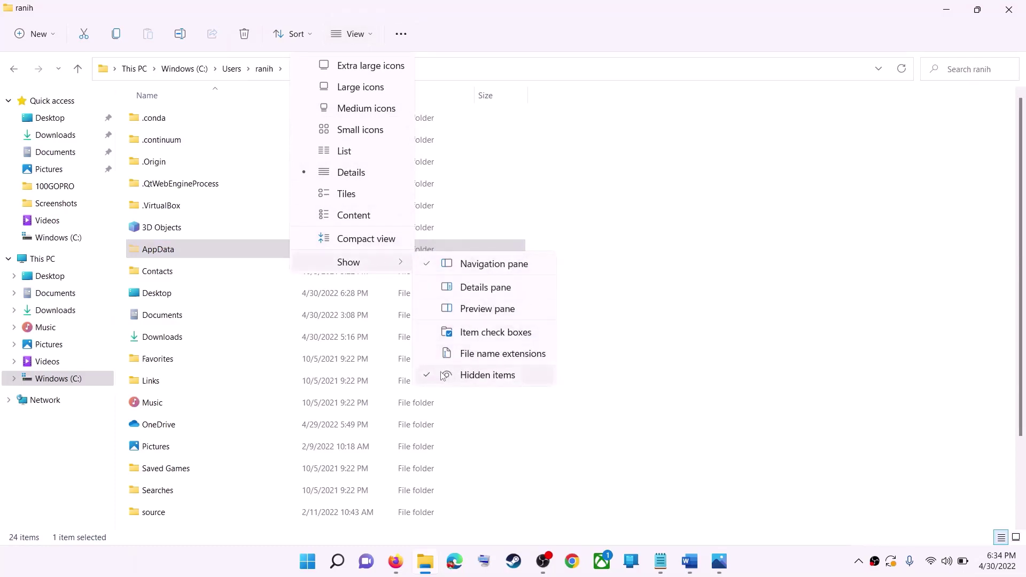
click(163, 256)
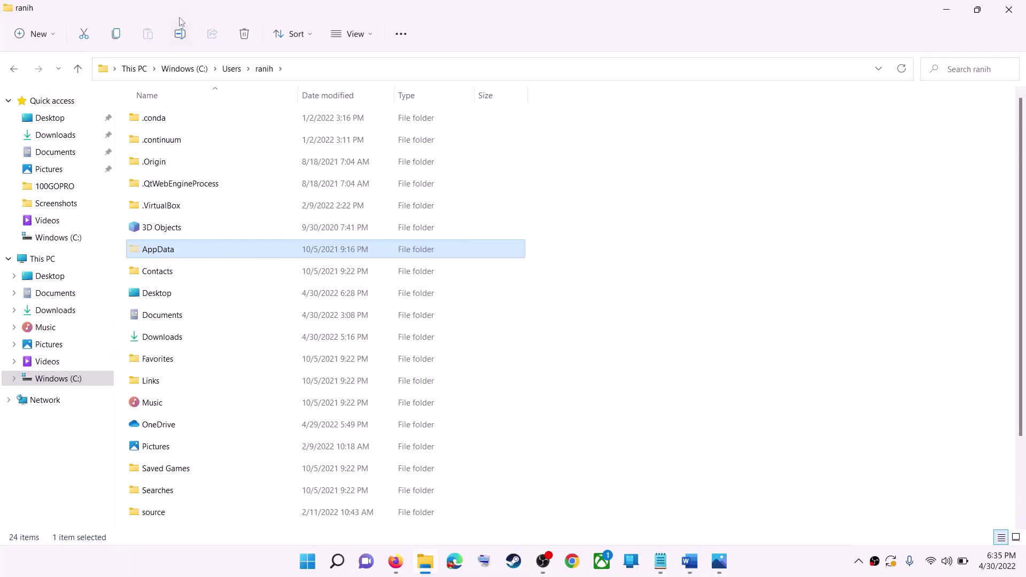
- Open the Packages folder inside AppData\Local of the user's profile
double_click(192, 254)
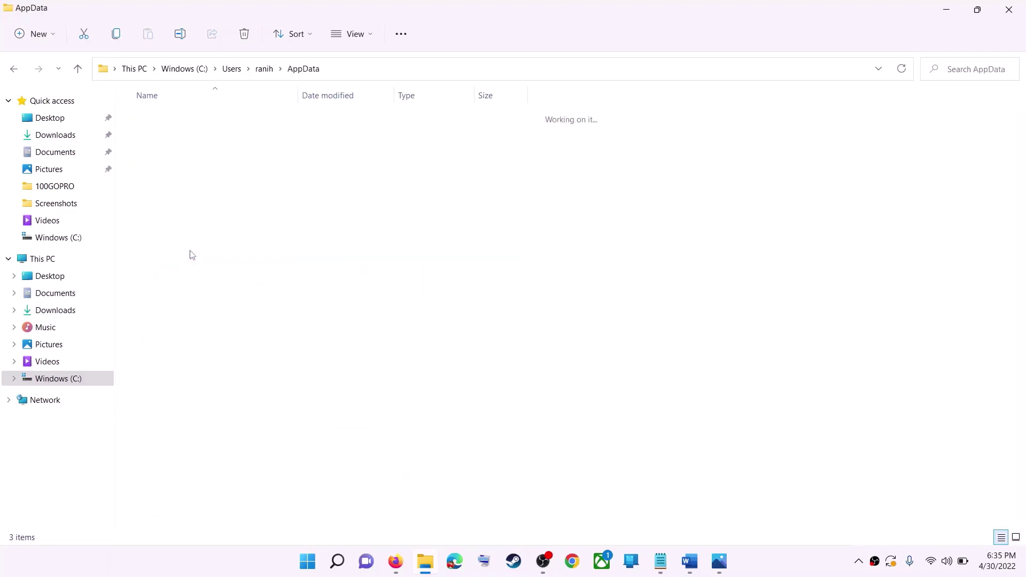
double_click(190, 123)
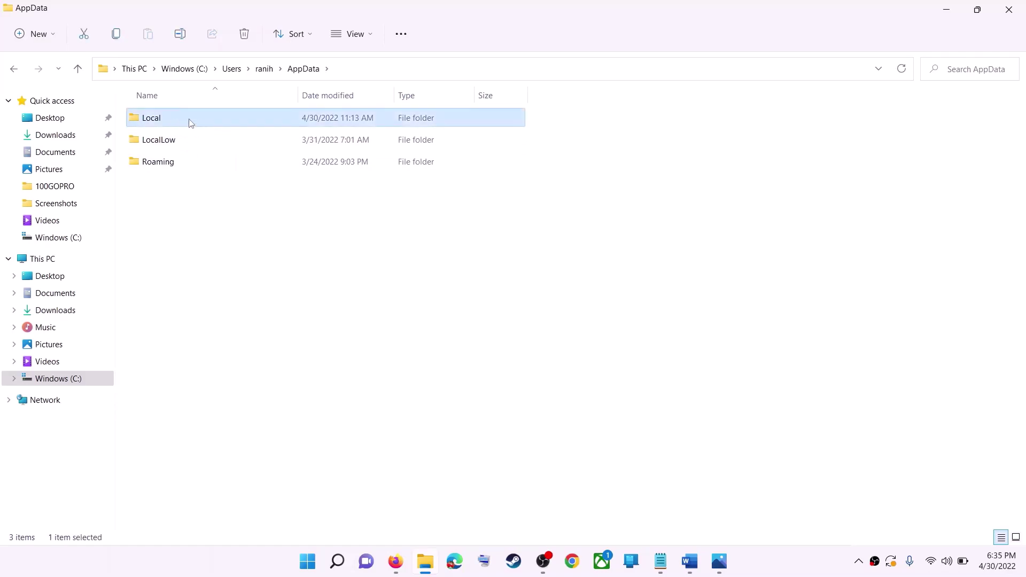
click(161, 208)
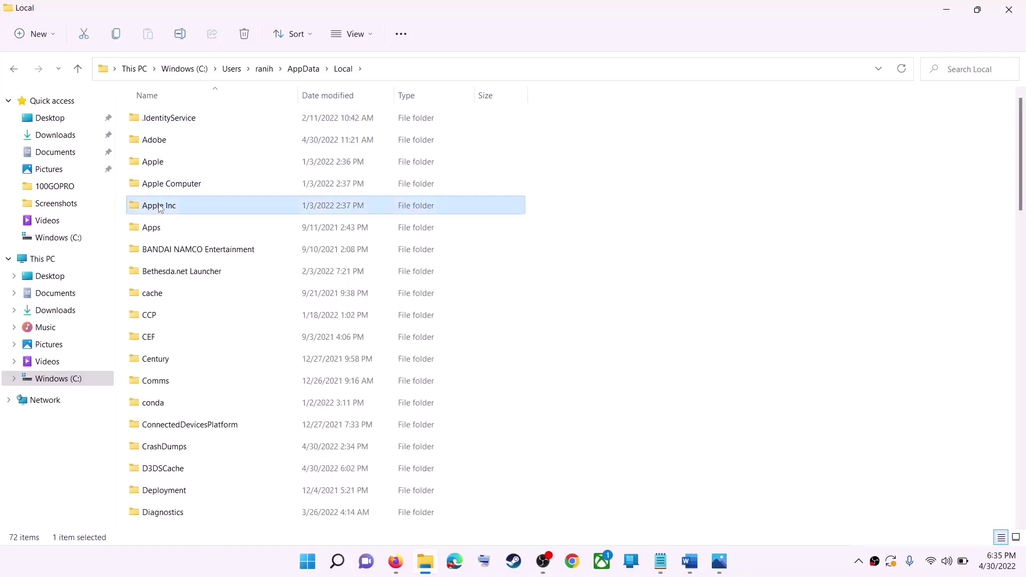
key(p)
double_click(241, 121)
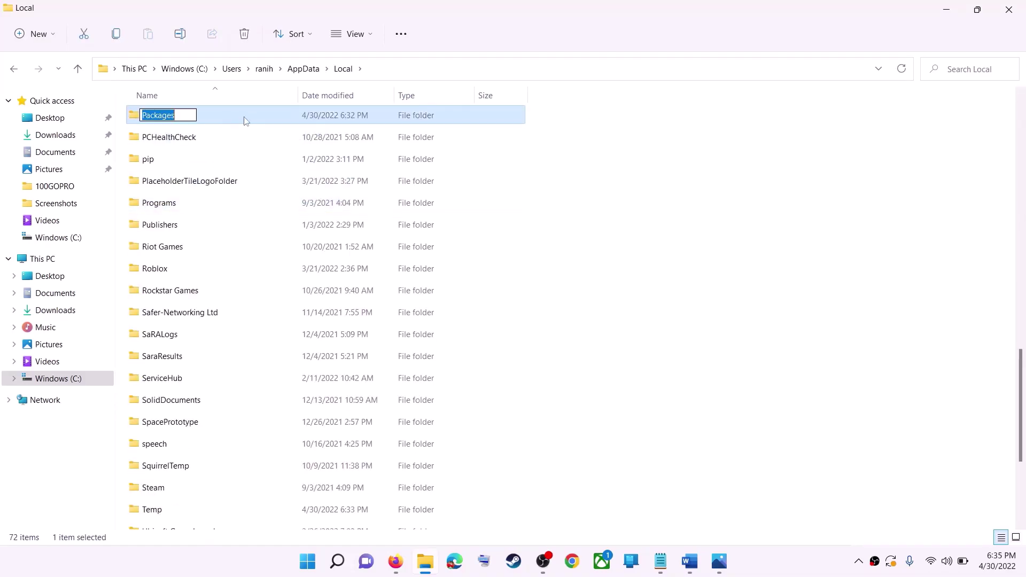
- Locate and open the Microsoft.WindowsStore_8wekyb3d8bbwe folder in Packages, checking the name against the Word document
scroll(296, 337, down, 6)
scroll(296, 338, down, 12)
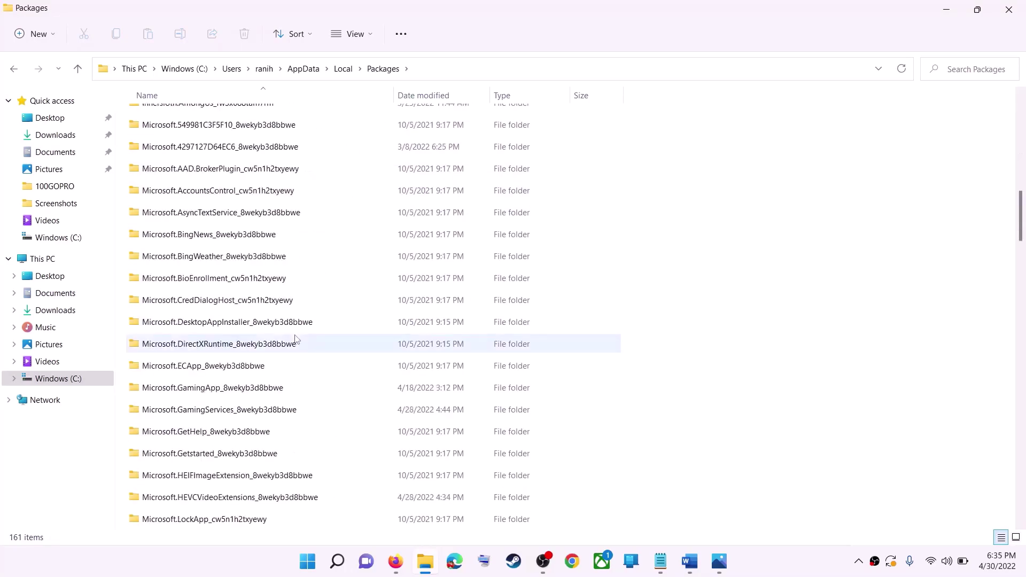
key(alt+Tab)
key(alt+Tab)
scroll(277, 366, down, 15)
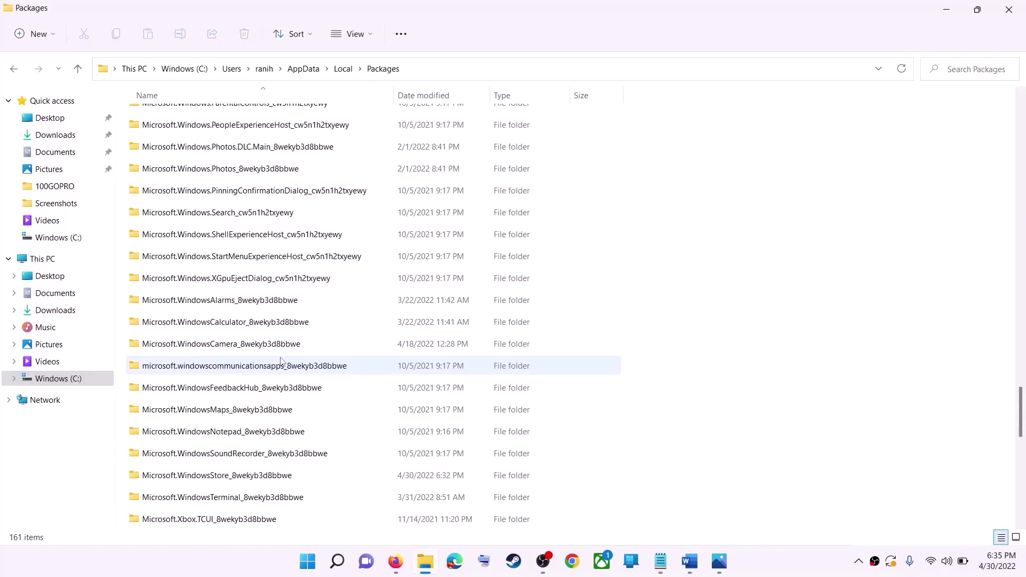
scroll(280, 362, down, 3)
click(223, 280)
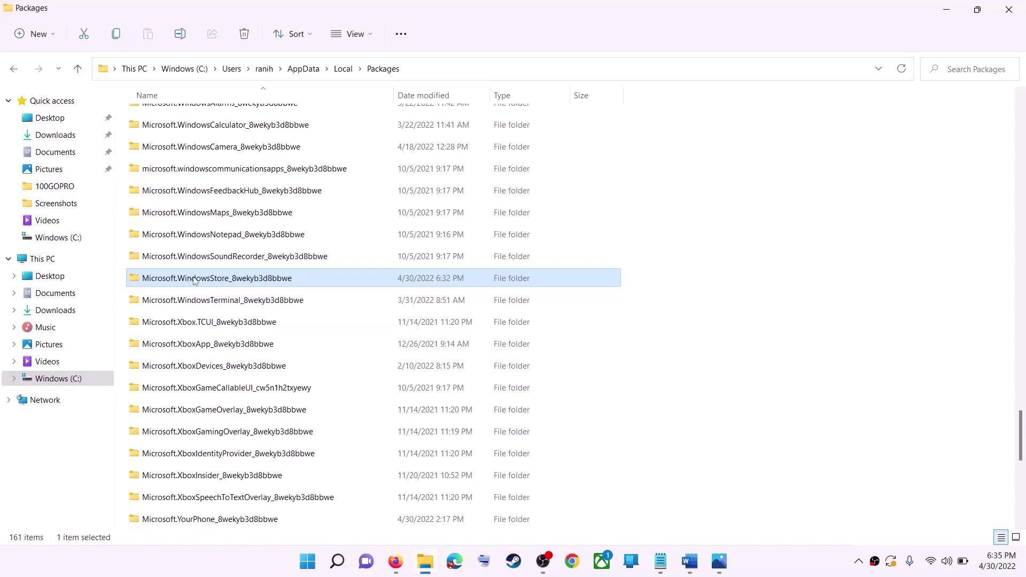
click(302, 286)
click(328, 275)
key(Escape)
double_click(319, 277)
- Delete the LocalCache folder from the Microsoft Store package folder
click(172, 166)
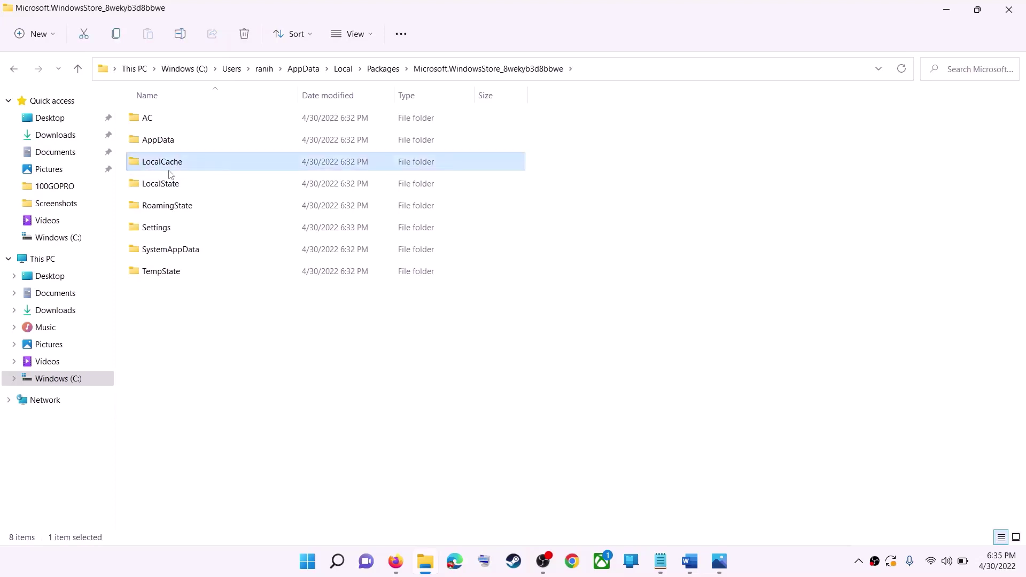
right_click(172, 168)
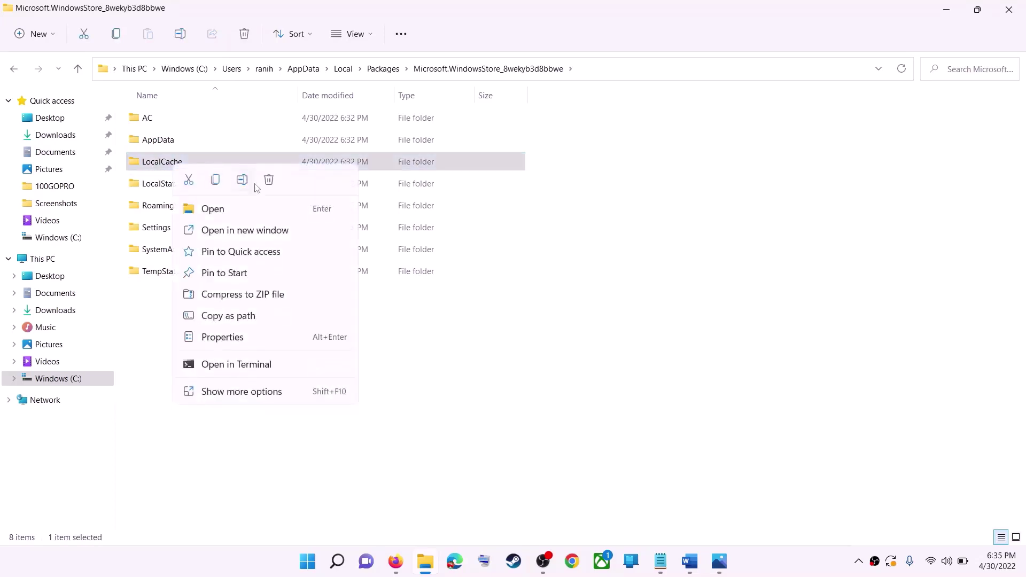
click(268, 180)
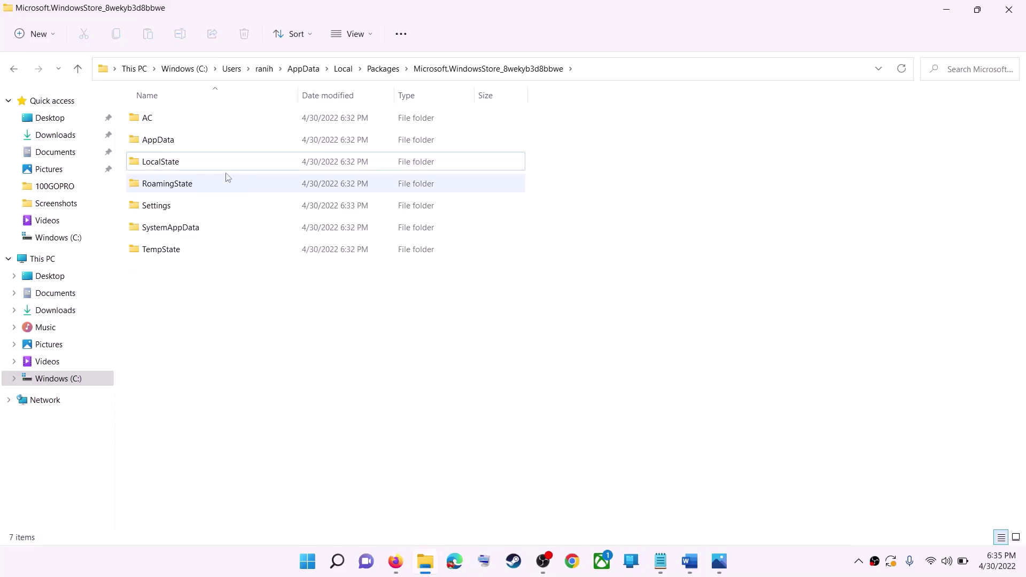
click(319, 564)
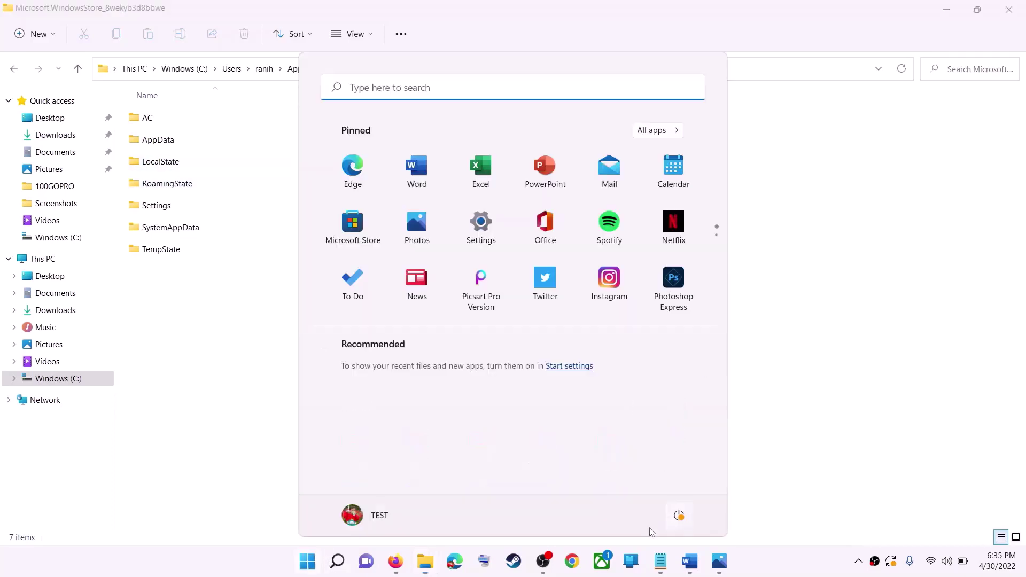
click(679, 515)
click(896, 293)
click(879, 269)
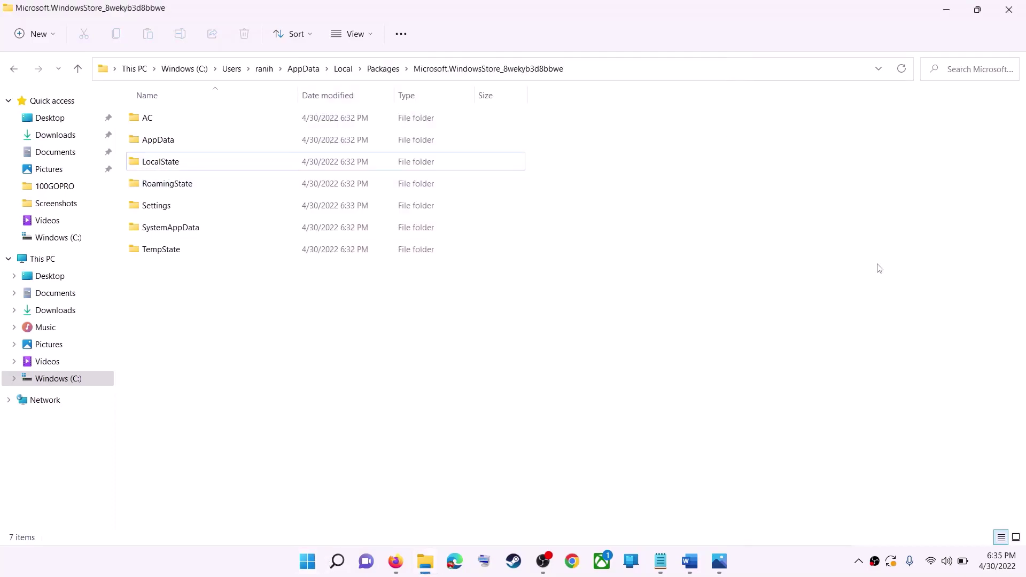
- Close File Explorer and return to Step 5 in the Word document
click(1009, 10)
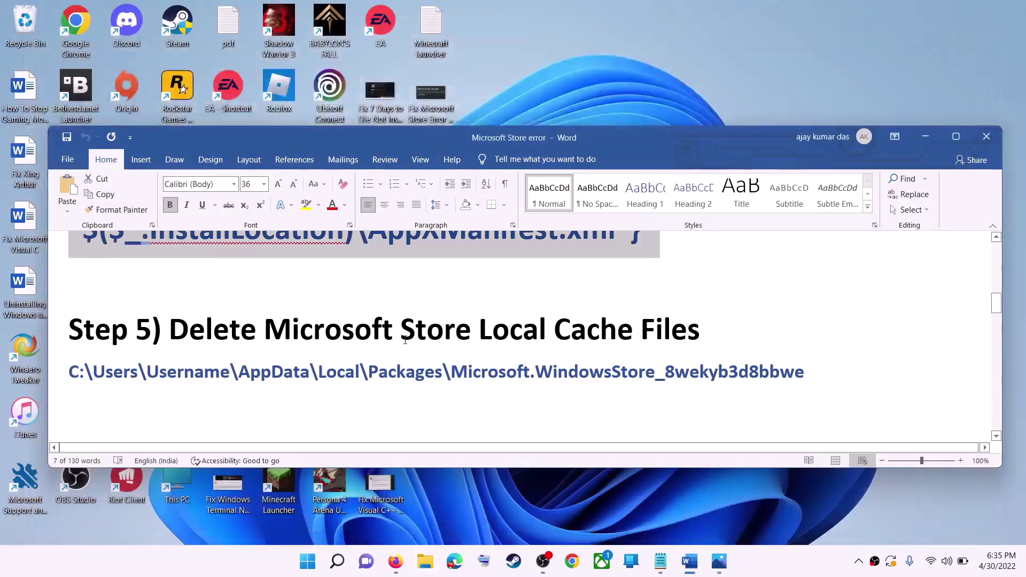
click(258, 335)
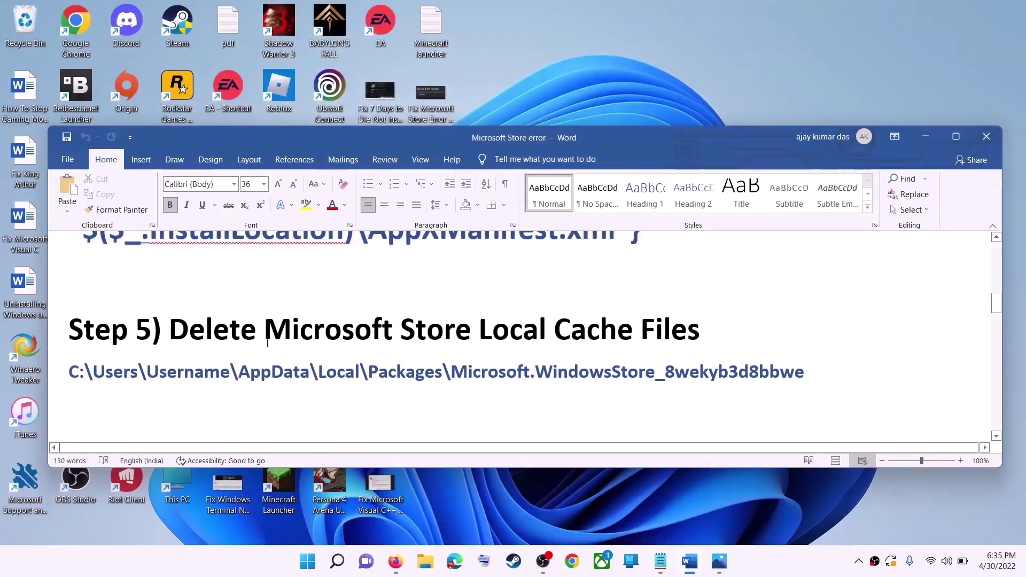
- Go to Step 6 in the Word document and highlight "Get Updates in store library"
scroll(277, 337, down, 3)
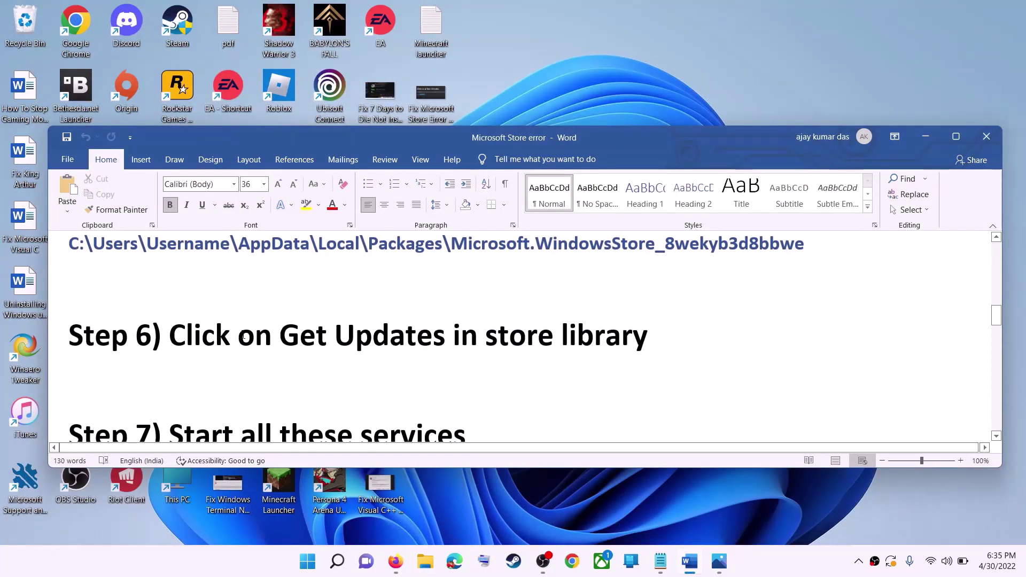
scroll(277, 337, up, 1)
drag(280, 368, 677, 365)
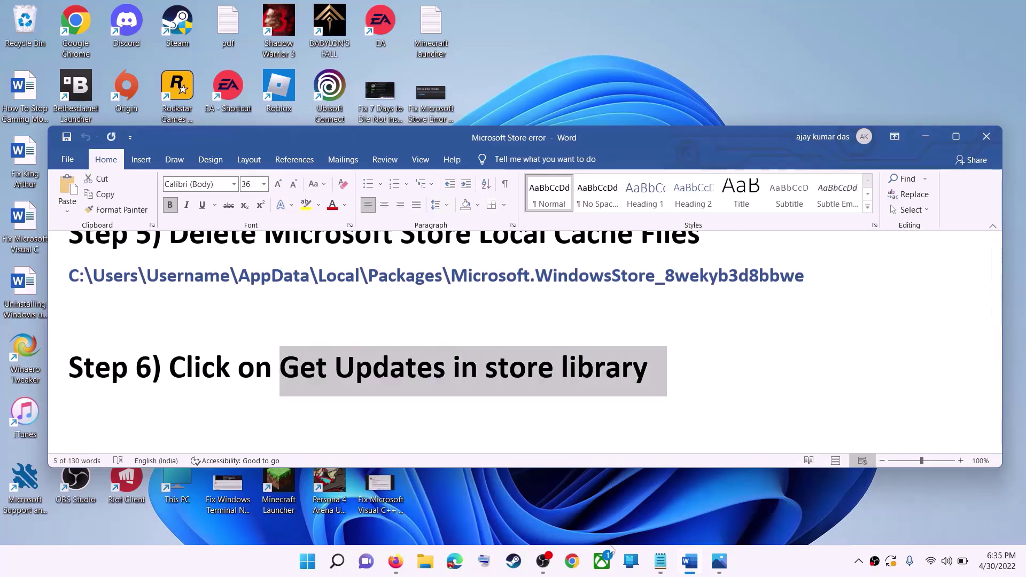
click(310, 565)
click(311, 566)
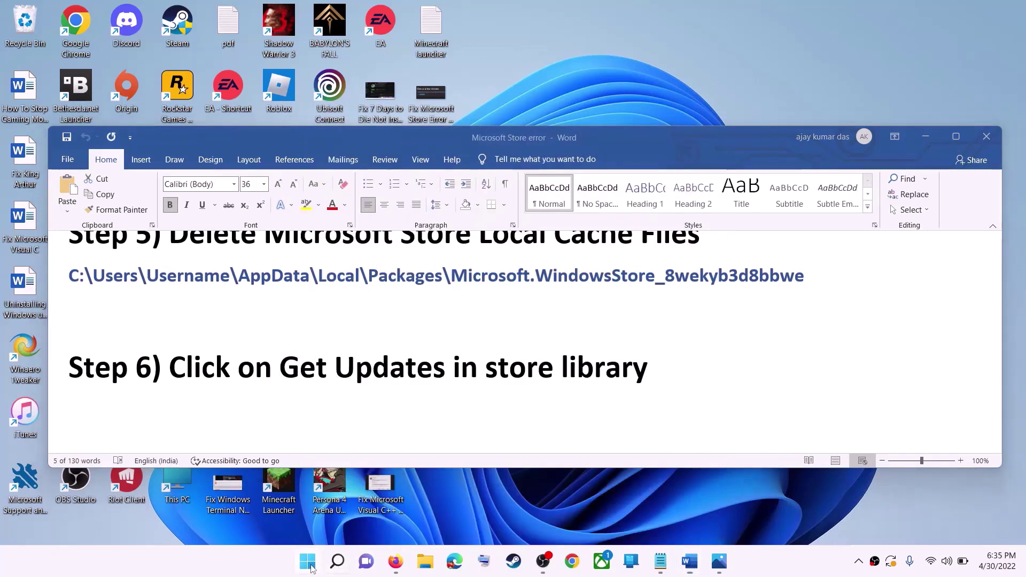
click(338, 561)
text(store)
key(Return)
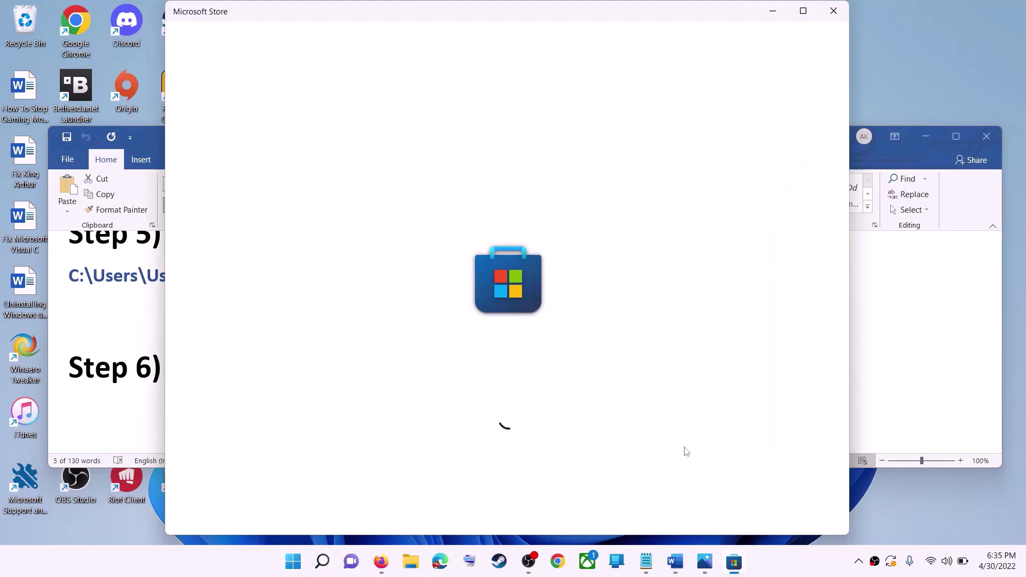
click(804, 12)
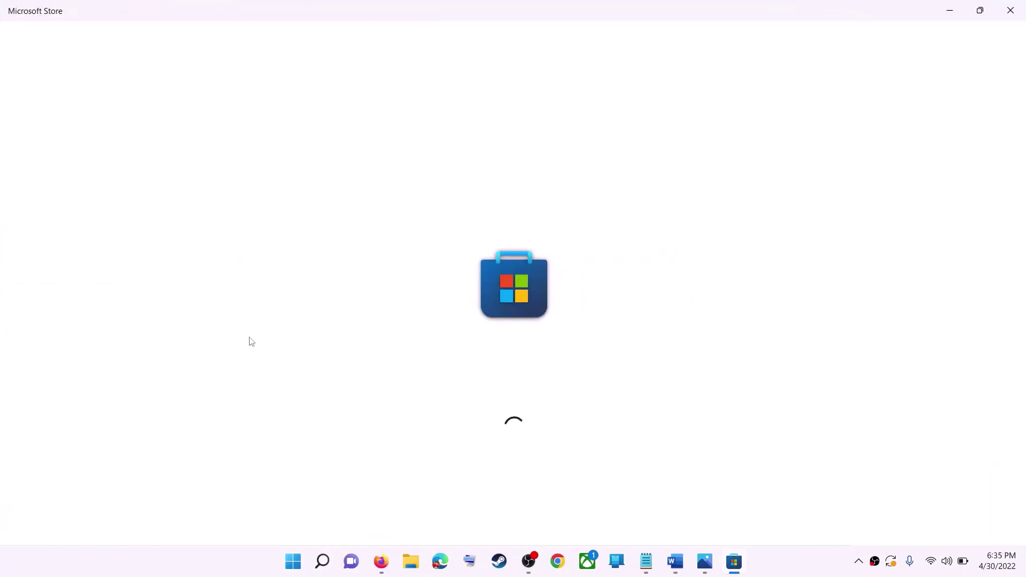
key(alt+F4)
- Open the Microsoft Store, get updates in its Library, and minimize the Store window
click(312, 565)
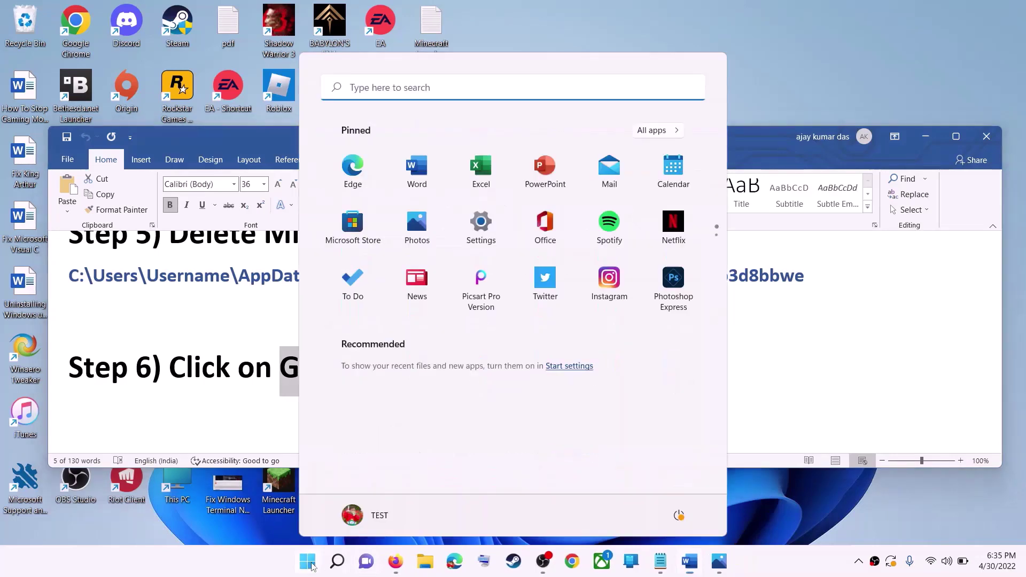
text(store)
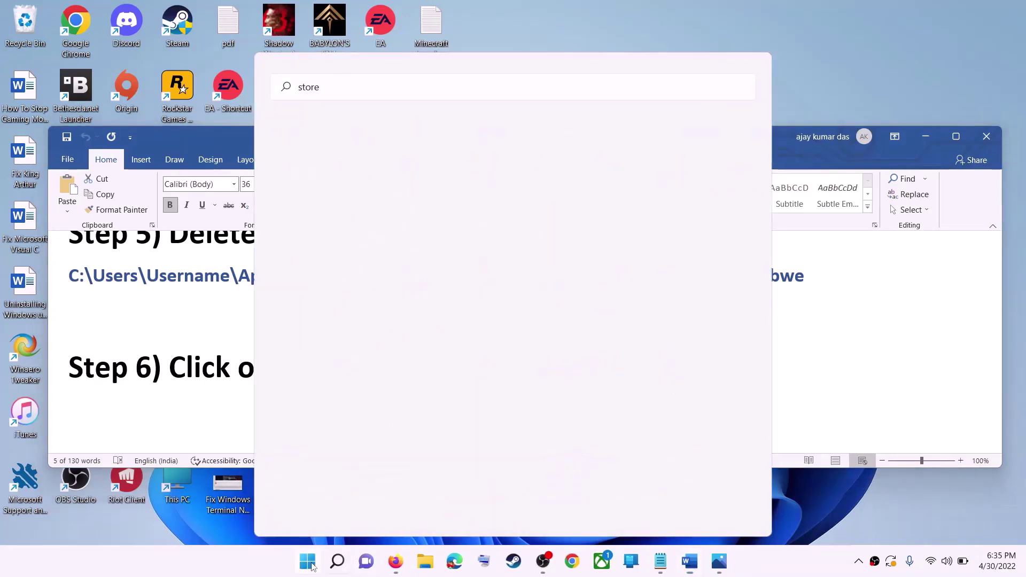
key(Return)
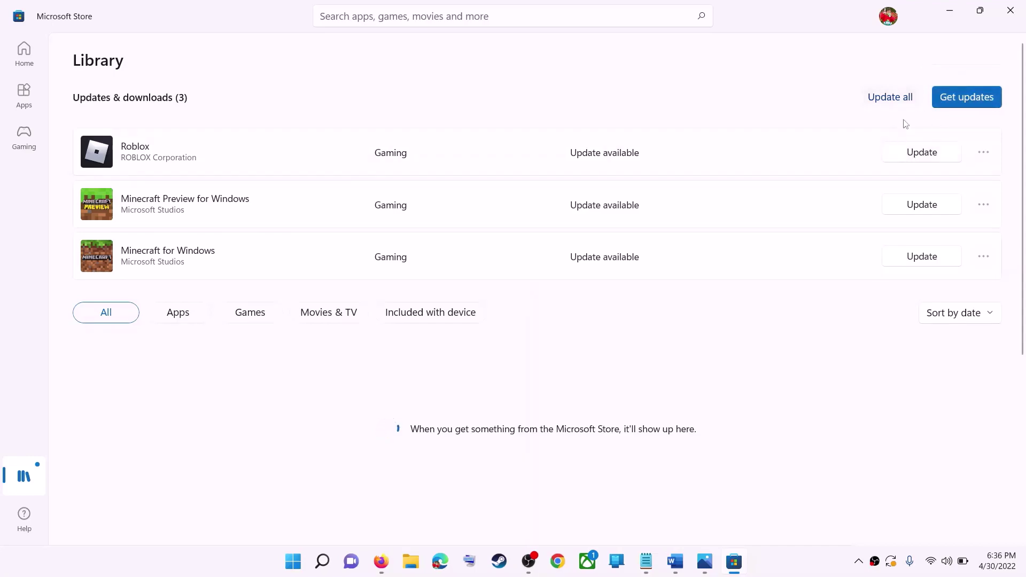
click(951, 14)
- Move on to Step 7 in the Word document and highlight "Start all these services"
drag(406, 368, 170, 369)
scroll(318, 372, down, 5)
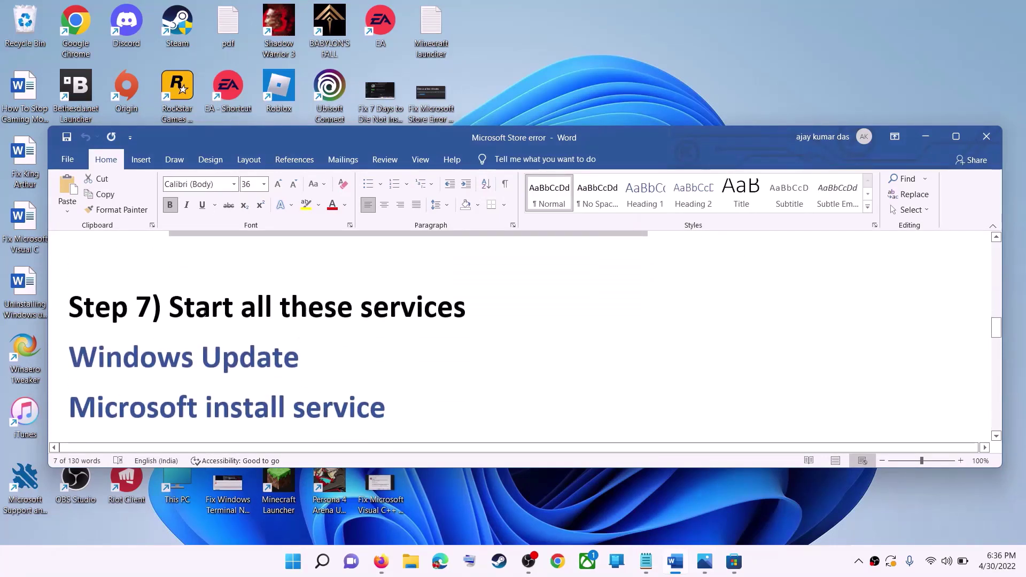
drag(170, 308, 465, 307)
scroll(466, 307, down, 1)
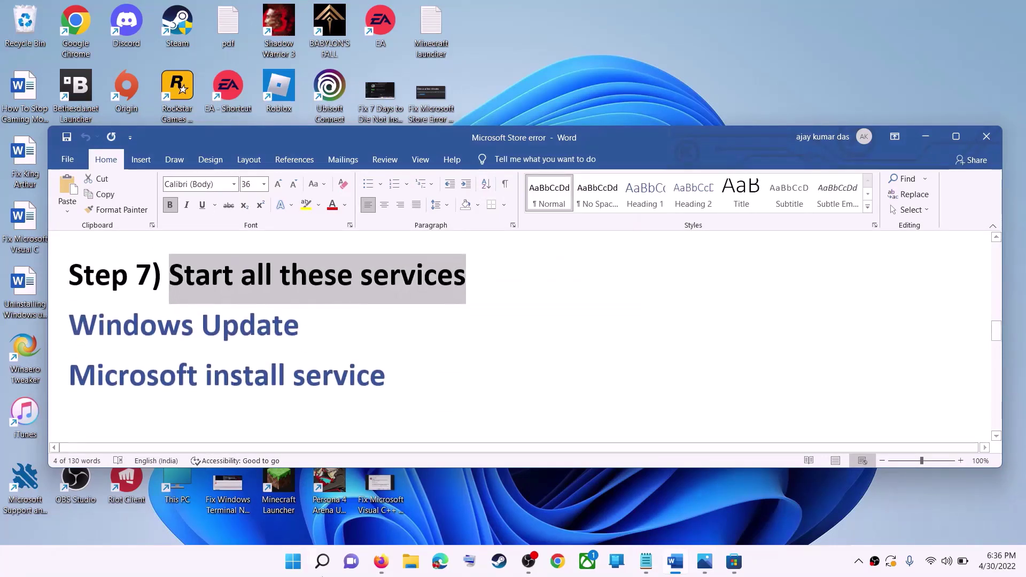
- Search Windows for "services" and open the Services app
click(298, 570)
text(services)
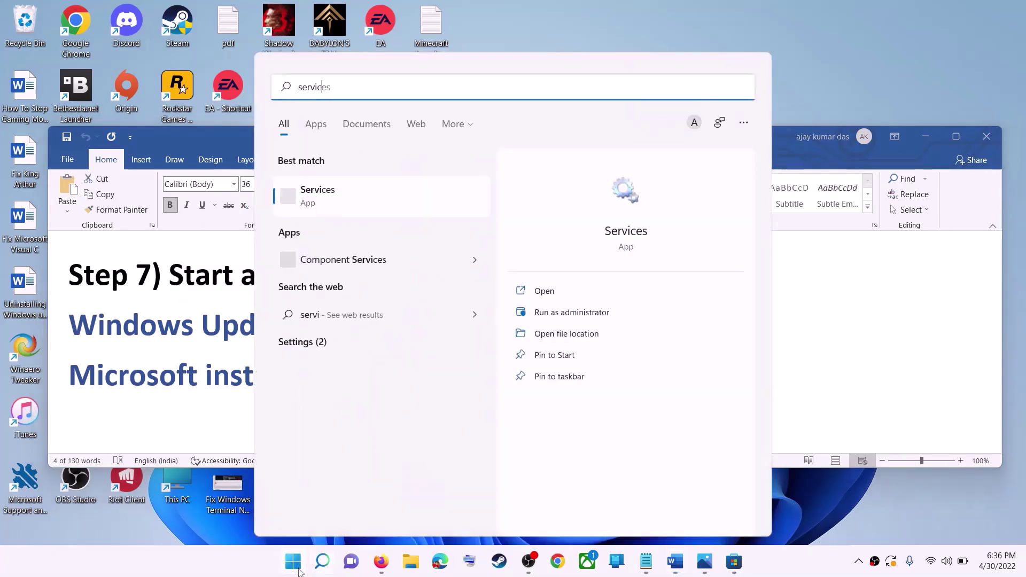
click(354, 200)
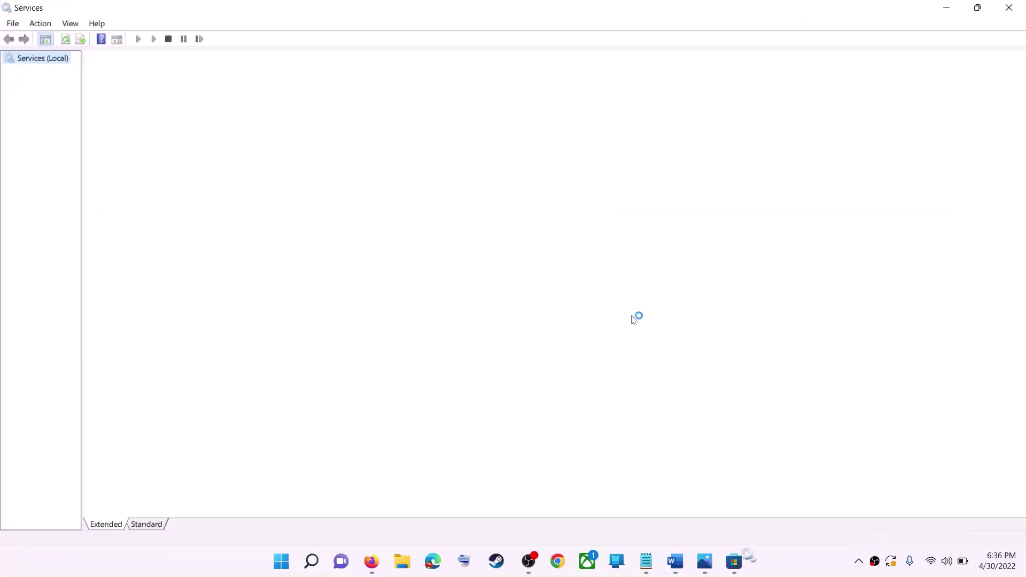
- Set the Windows Update service's startup type to Automatic and restart the service
click(337, 409)
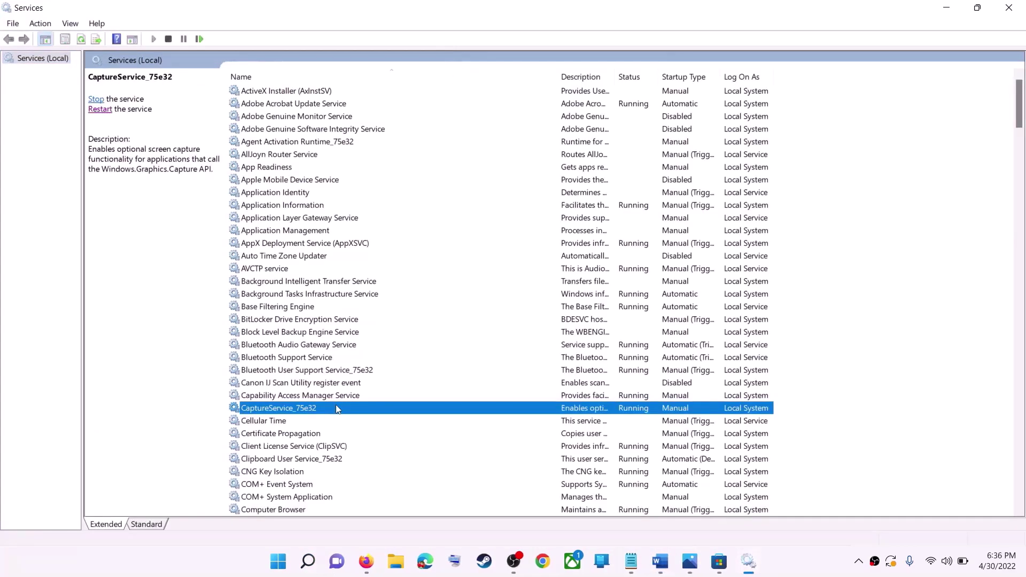
key(w)
scroll(357, 460, down, 6)
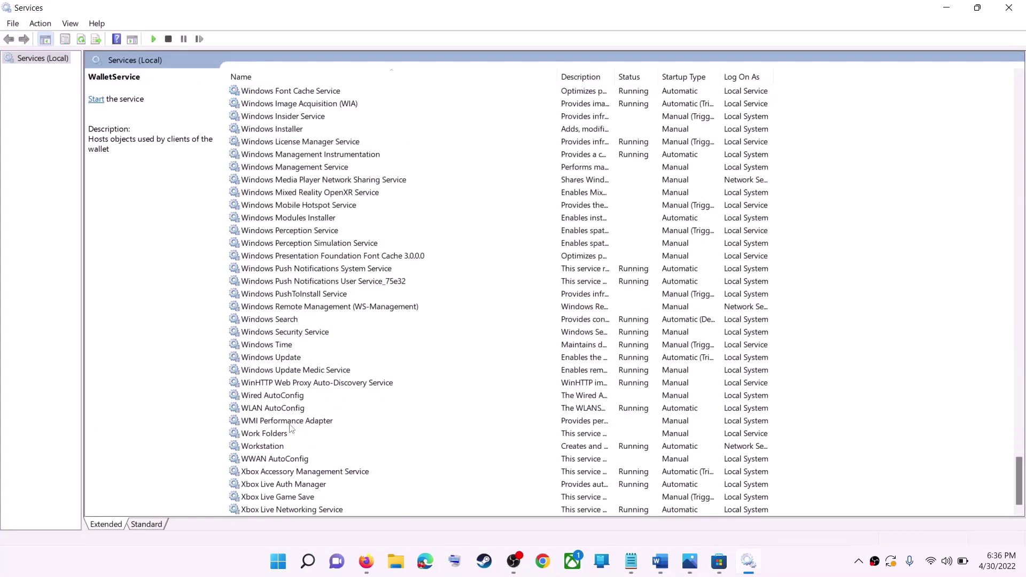
click(291, 360)
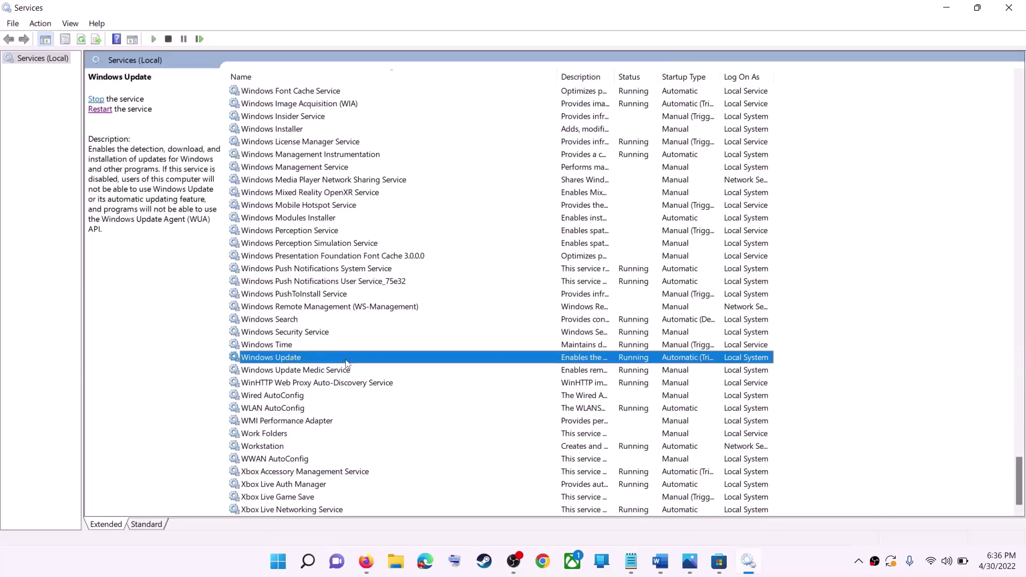
double_click(346, 364)
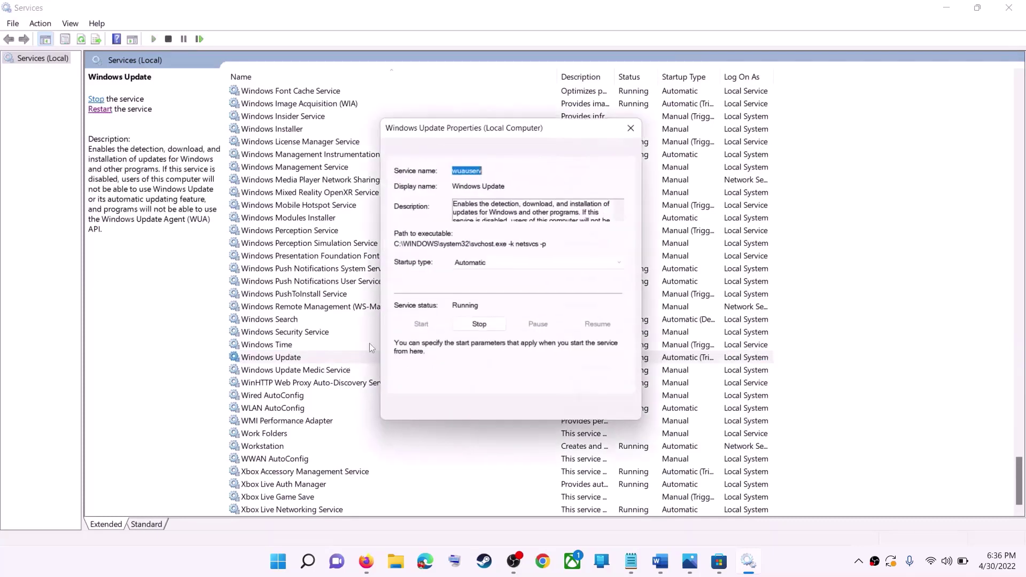
click(501, 268)
click(500, 294)
click(627, 416)
click(513, 417)
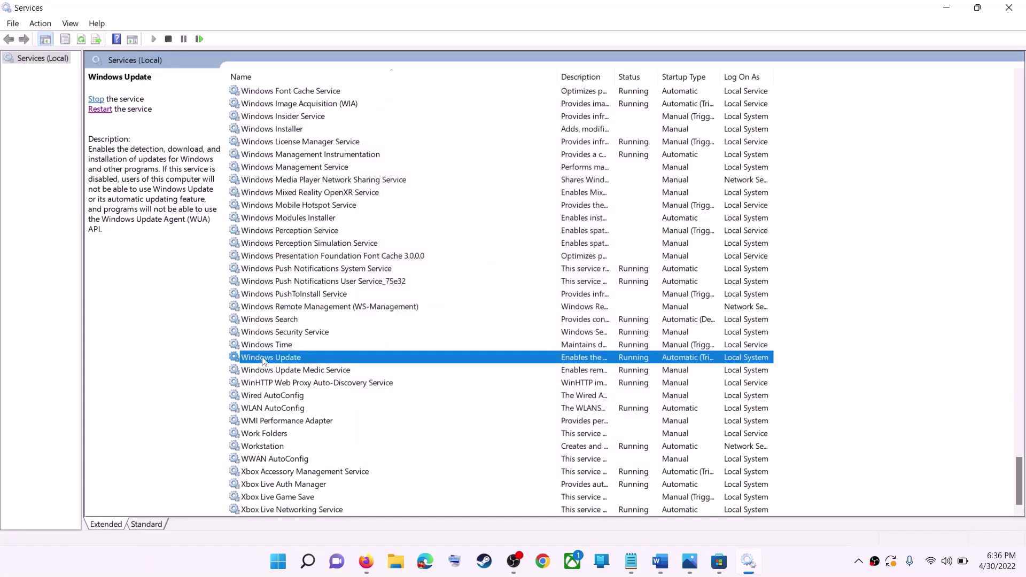
click(100, 110)
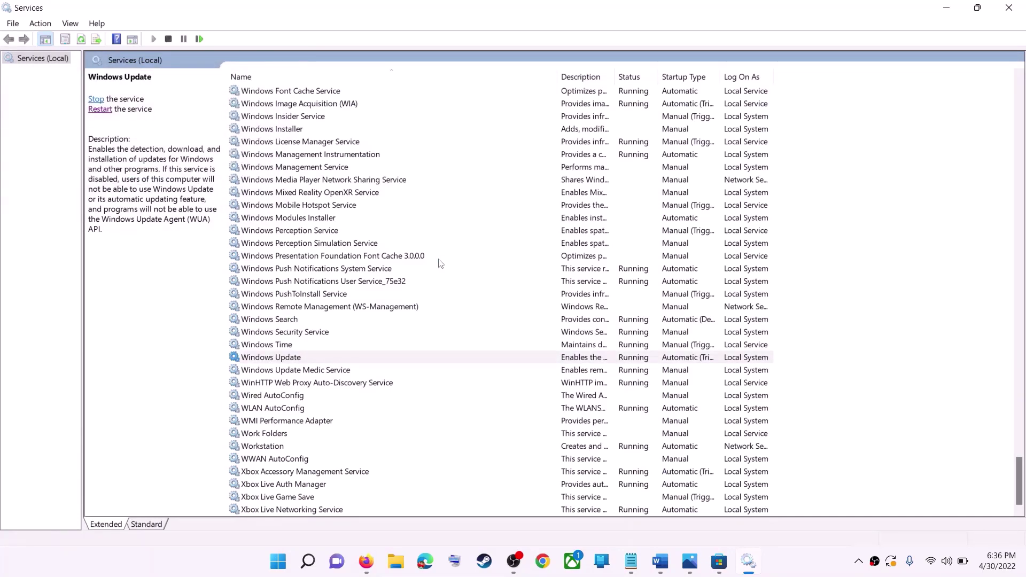
- Set the Microsoft Store Install Service's startup type to Automatic and restart the service
click(328, 270)
key(m)
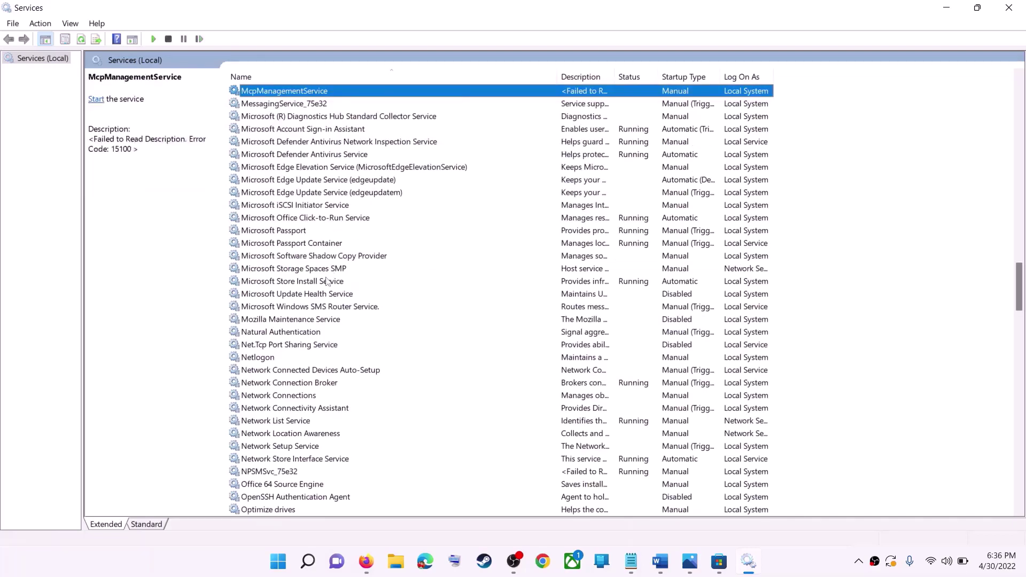
click(328, 281)
double_click(475, 282)
click(540, 263)
click(481, 267)
click(618, 415)
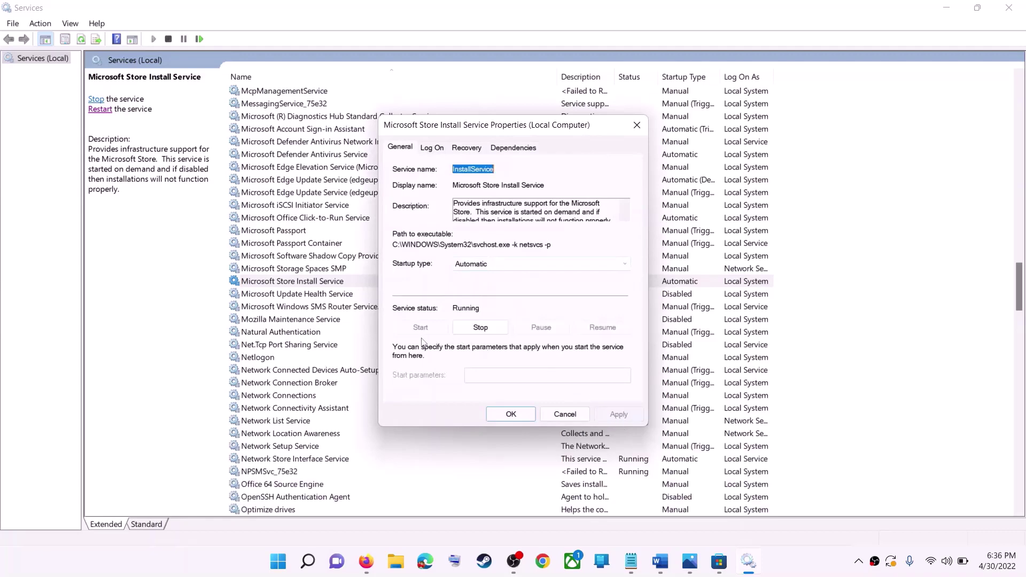
click(511, 415)
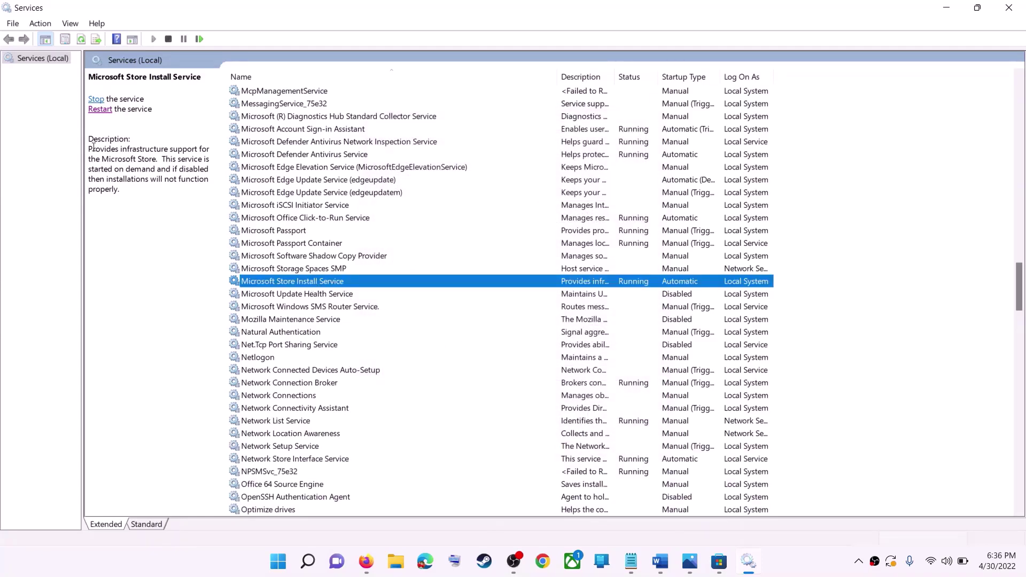
click(92, 111)
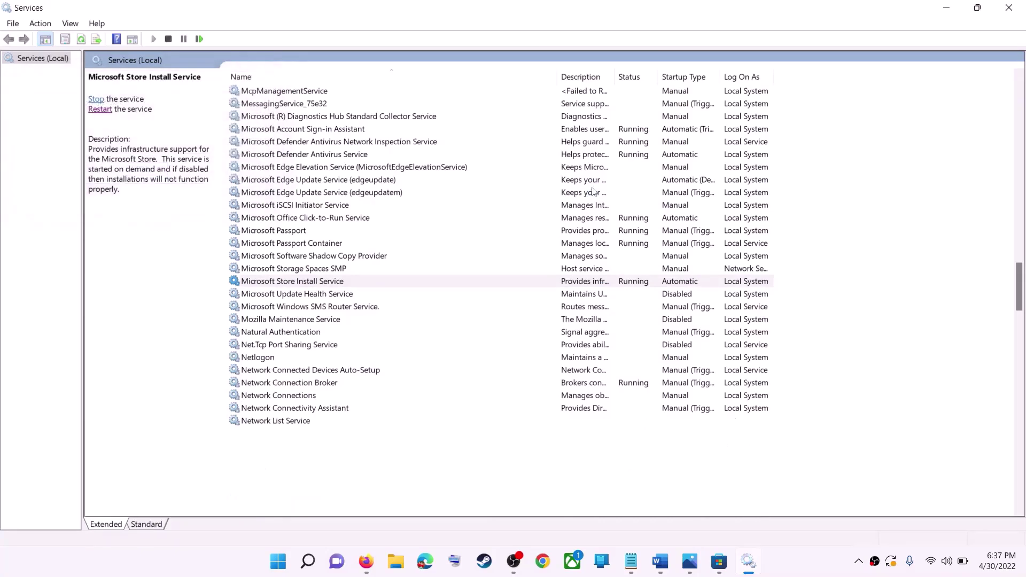
- Close Services and highlight "Update Windows" under Step 8 in the Word document
click(1015, 8)
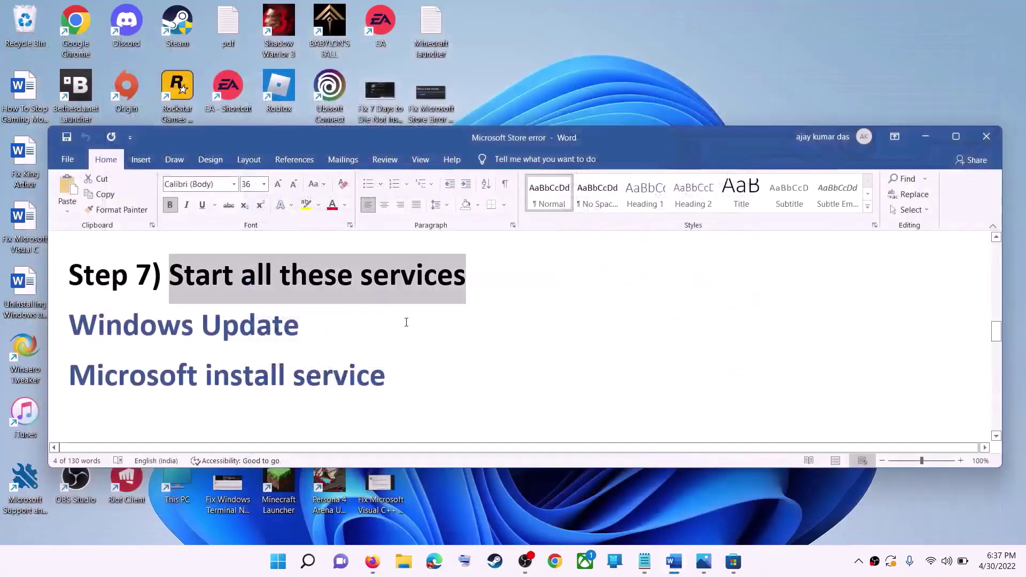
scroll(317, 329, down, 5)
scroll(316, 329, up, 1)
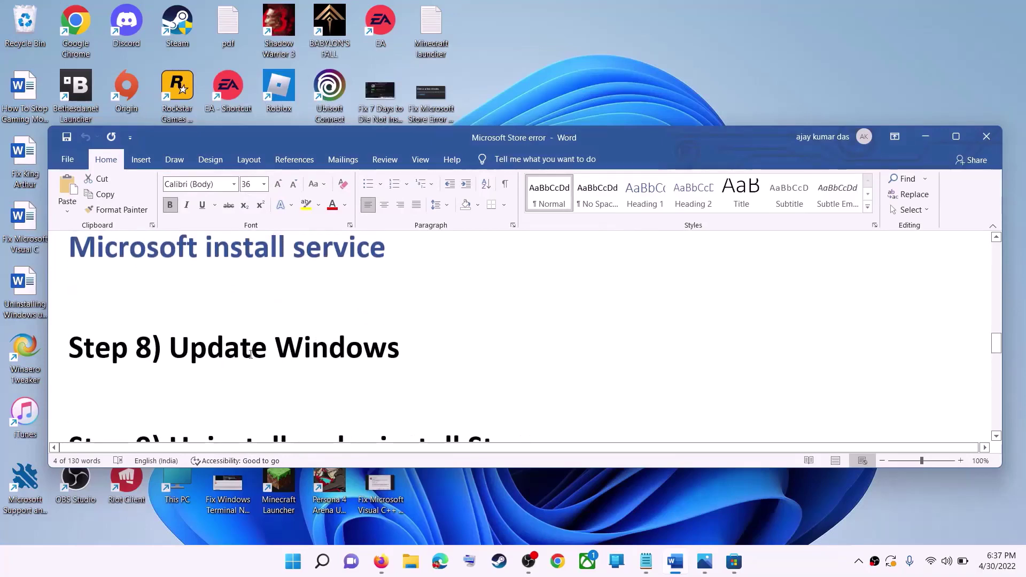
drag(170, 348, 454, 371)
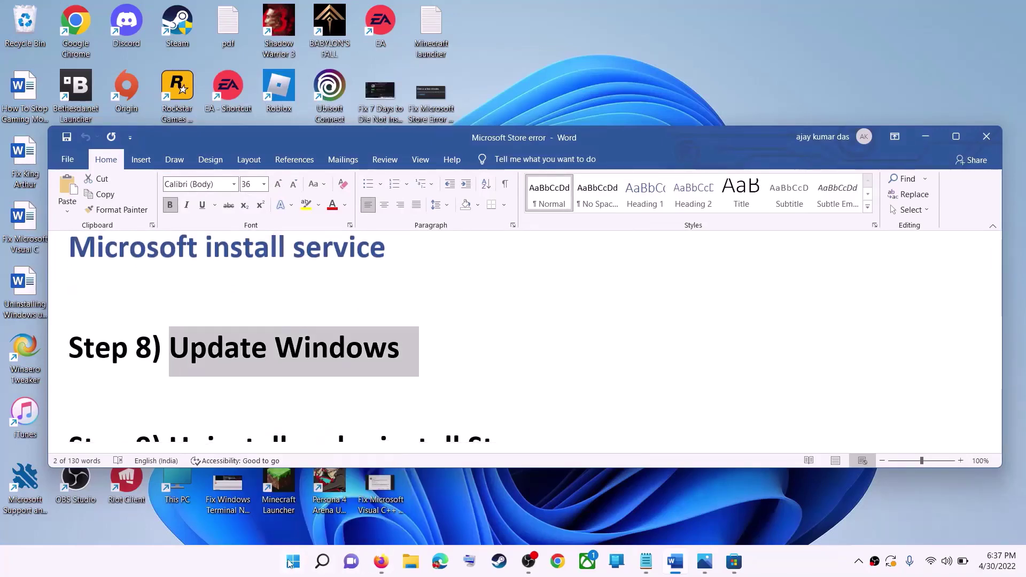
- Check the Windows Update page in Settings for pending updates, and minimize Settings
click(294, 563)
click(480, 234)
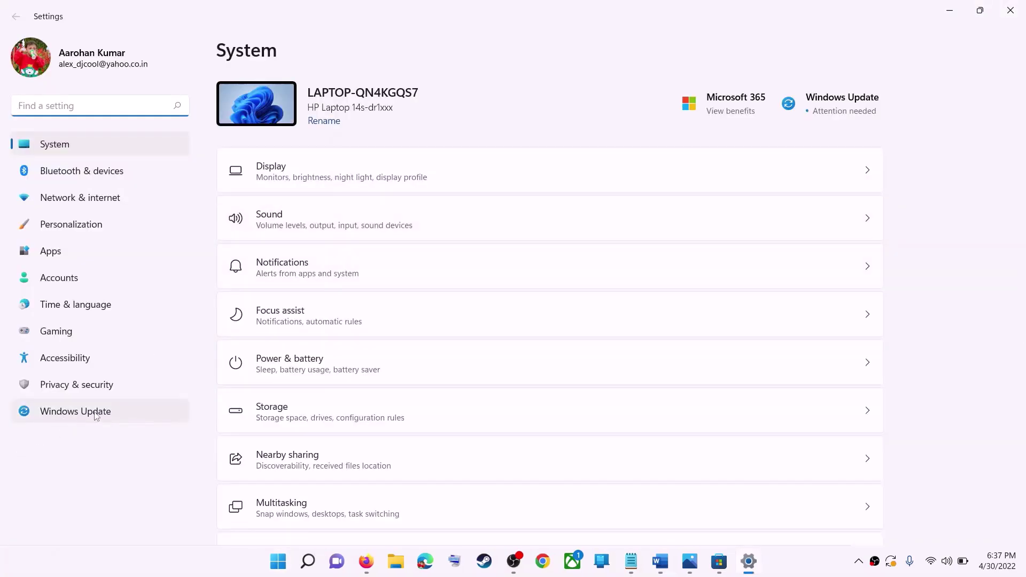
click(82, 417)
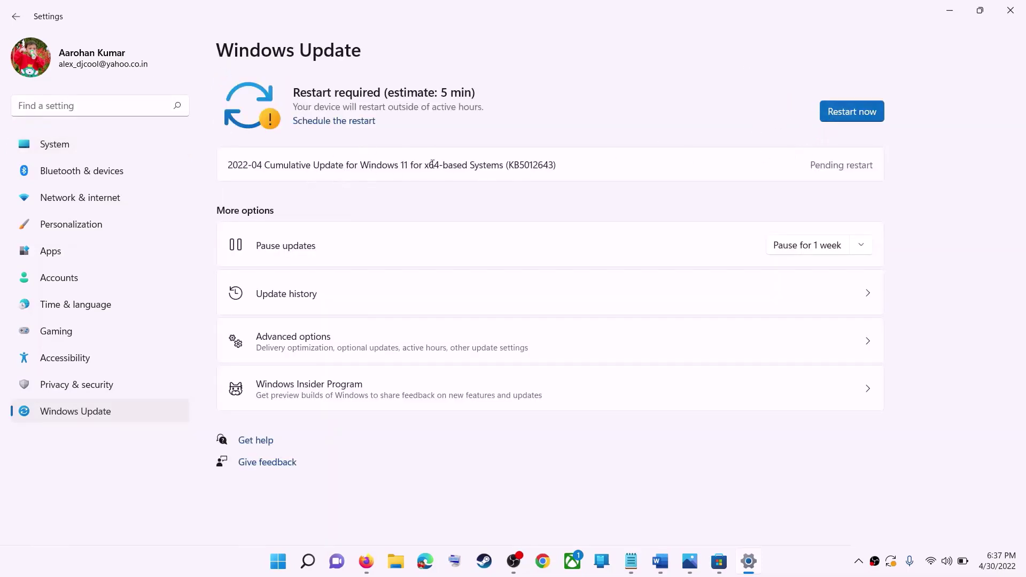
click(950, 11)
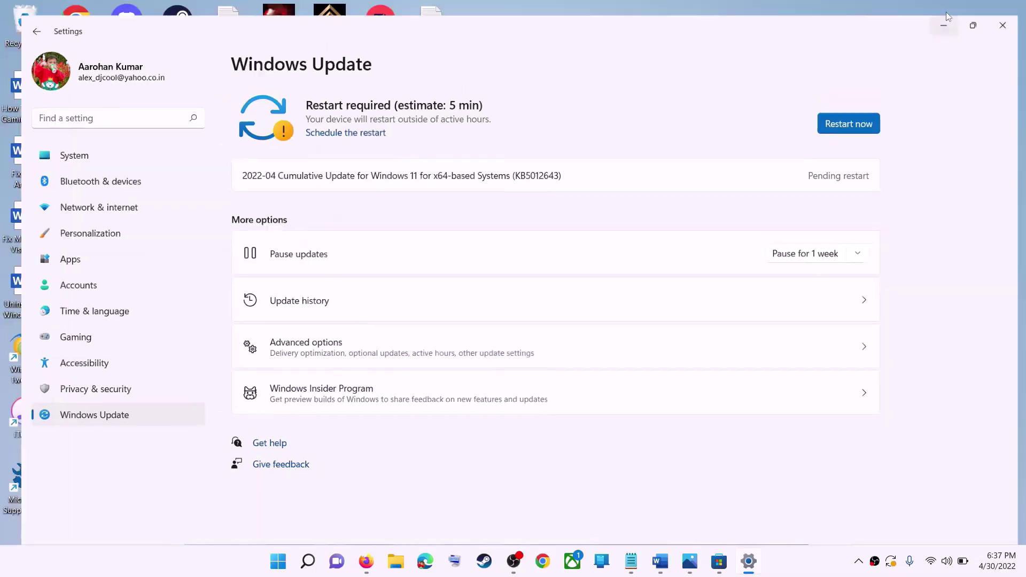
- Copy the command "Get-AppxPackage -allusers *WindowsStore* | Remove-AppxPackage" from Step 9 of the Word document
scroll(301, 363, down, 3)
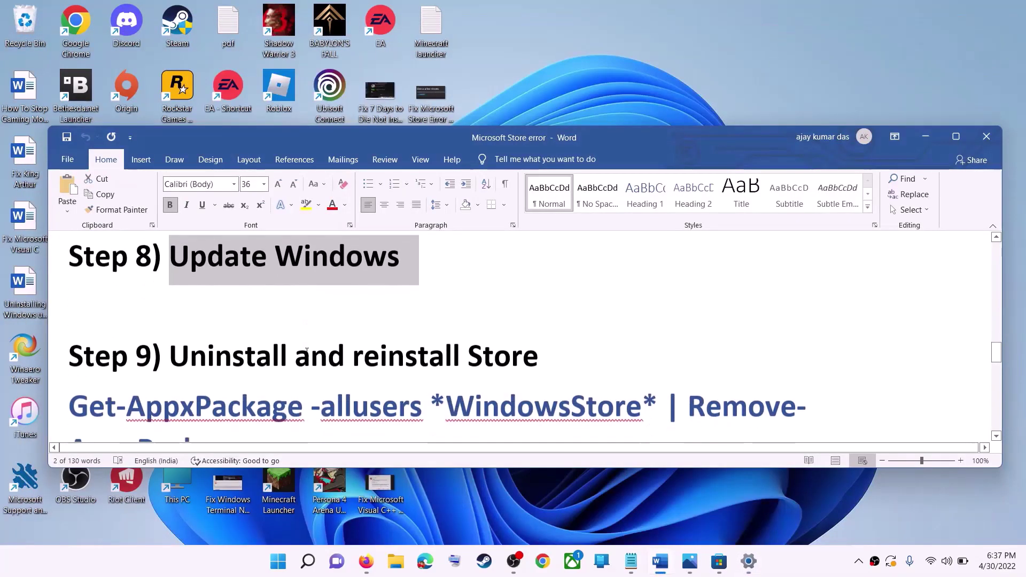
scroll(307, 351, down, 1)
drag(270, 382, 69, 342)
right_click(159, 366)
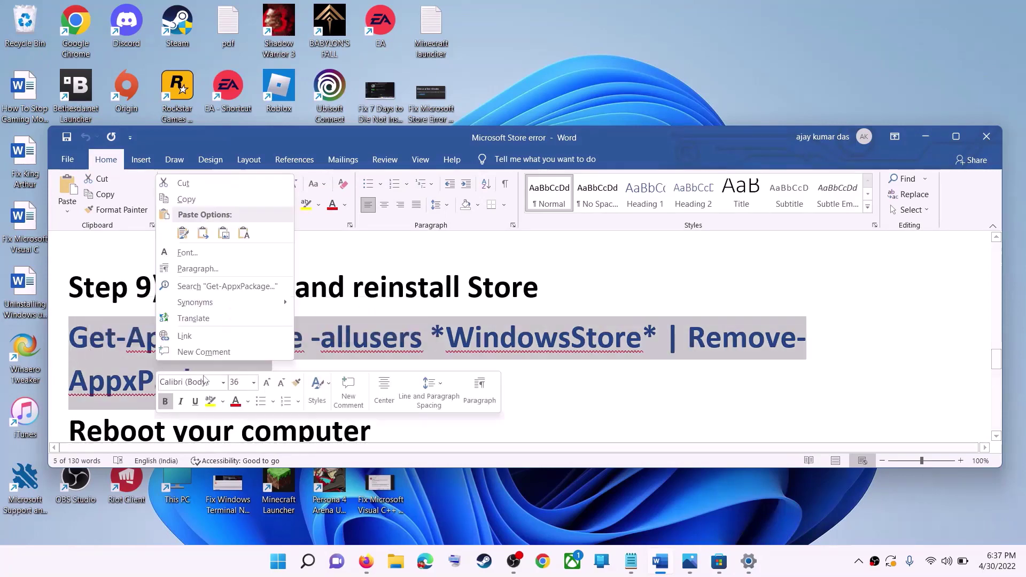
click(207, 200)
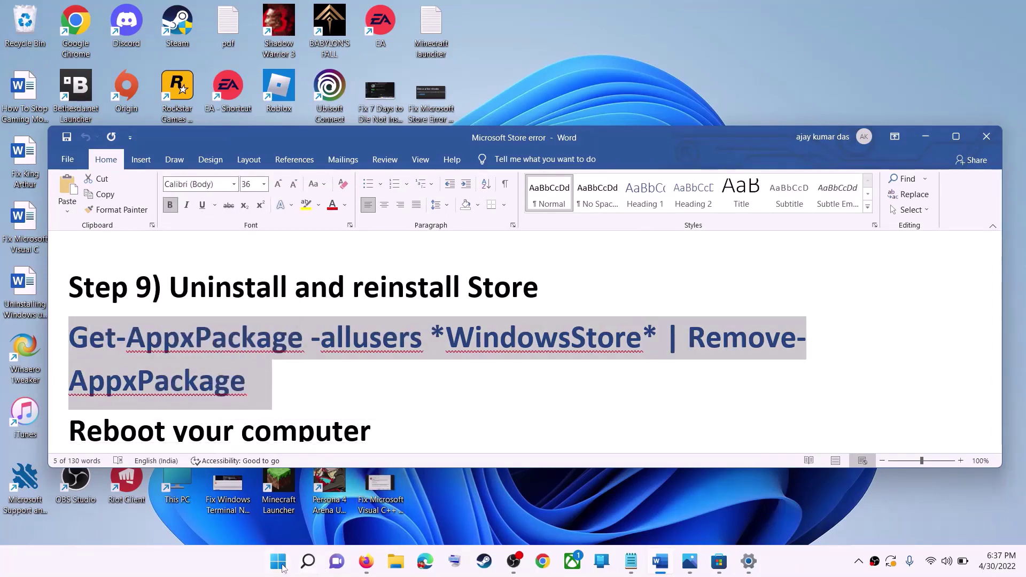
- Launch Windows PowerShell as administrator and run "Get-AppxPackage -allusers *WindowsStore* | Remove-AppxPackage"
click(283, 567)
text(powe)
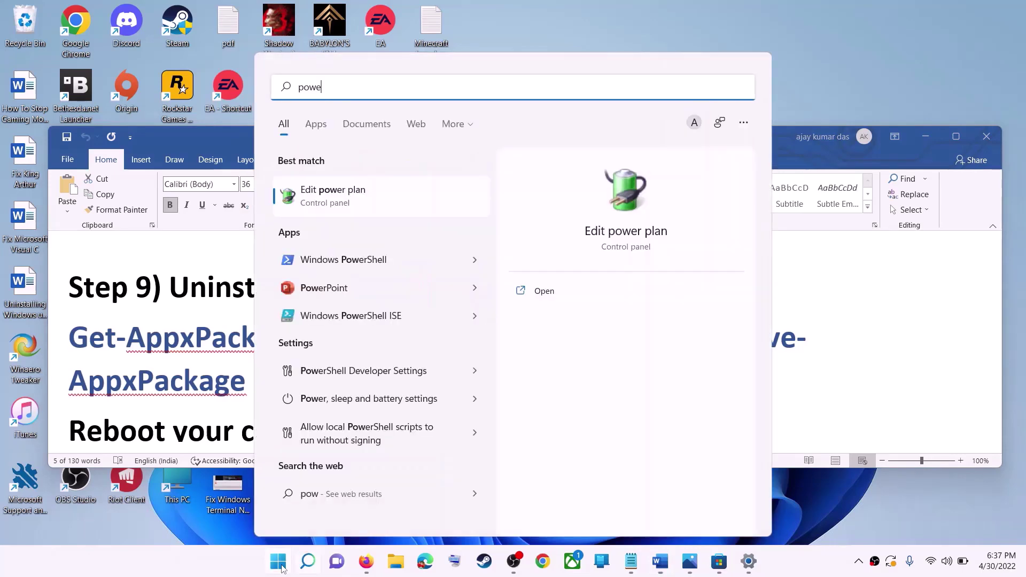
text(rshell)
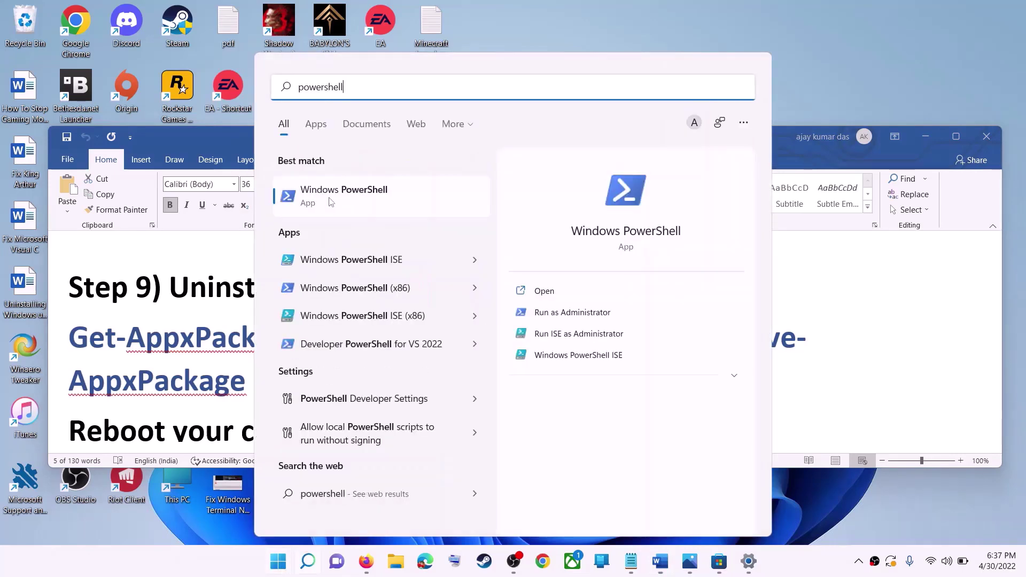
right_click(331, 203)
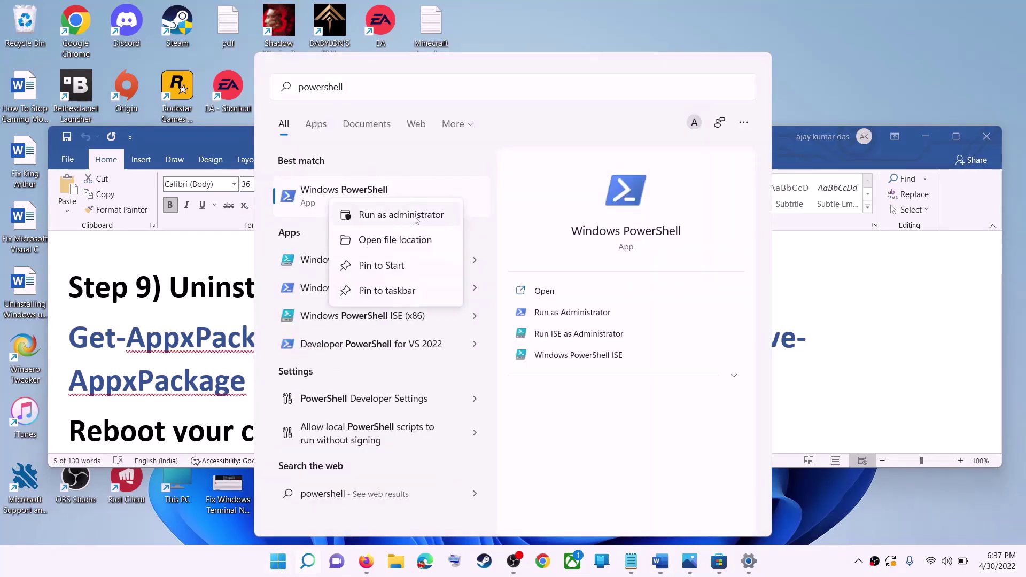
click(416, 215)
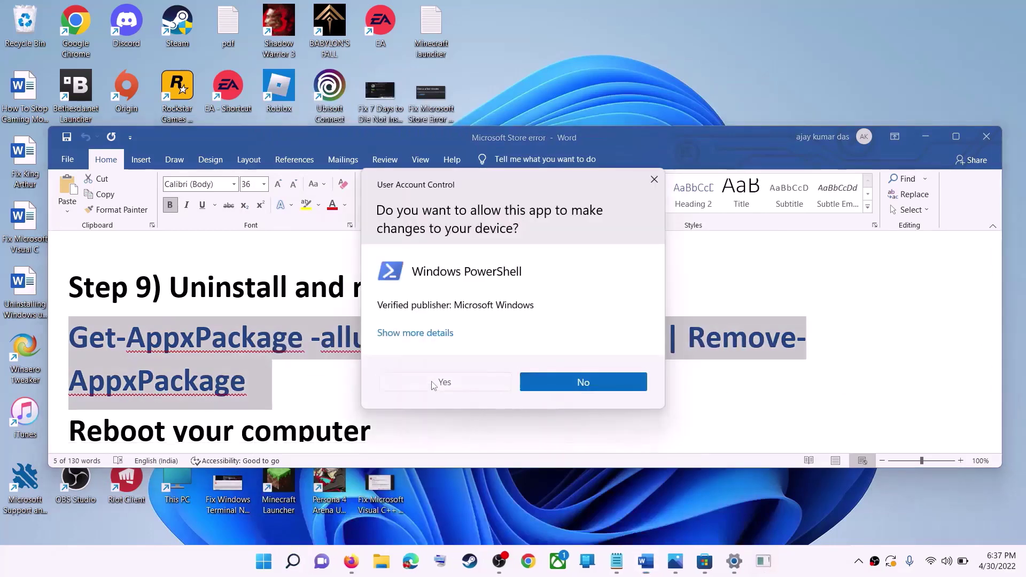
click(435, 383)
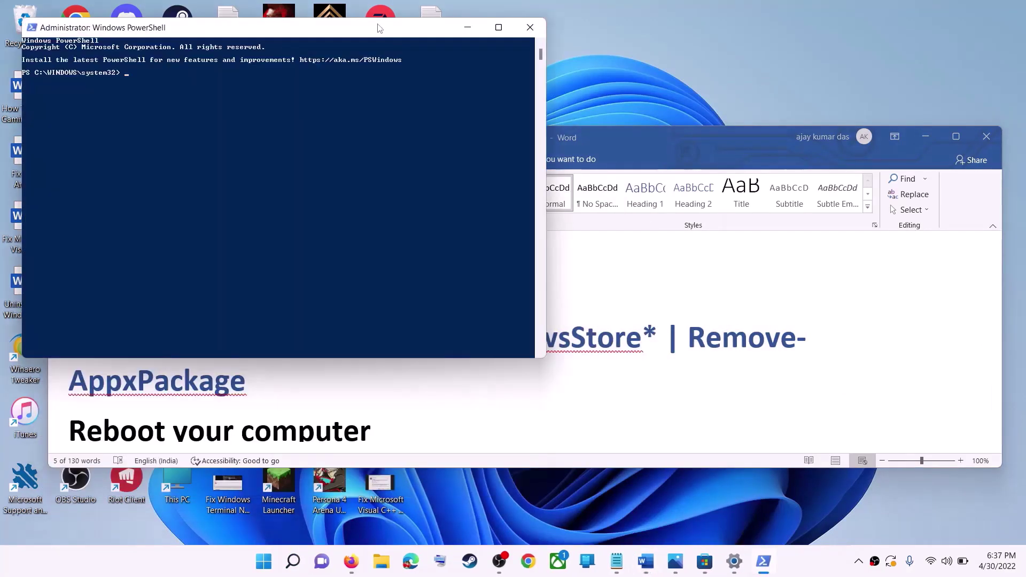
drag(381, 29, 523, 137)
key(ctrl+v)
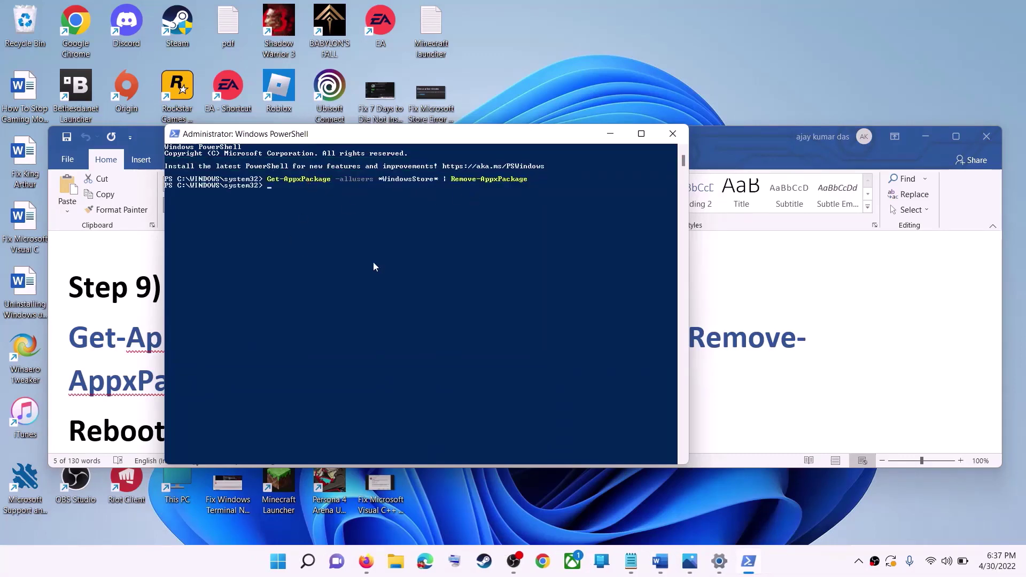
- Highlight "Reboot your computer" under Step 9 in the Word document and look at the computer's power options without restarting
click(661, 561)
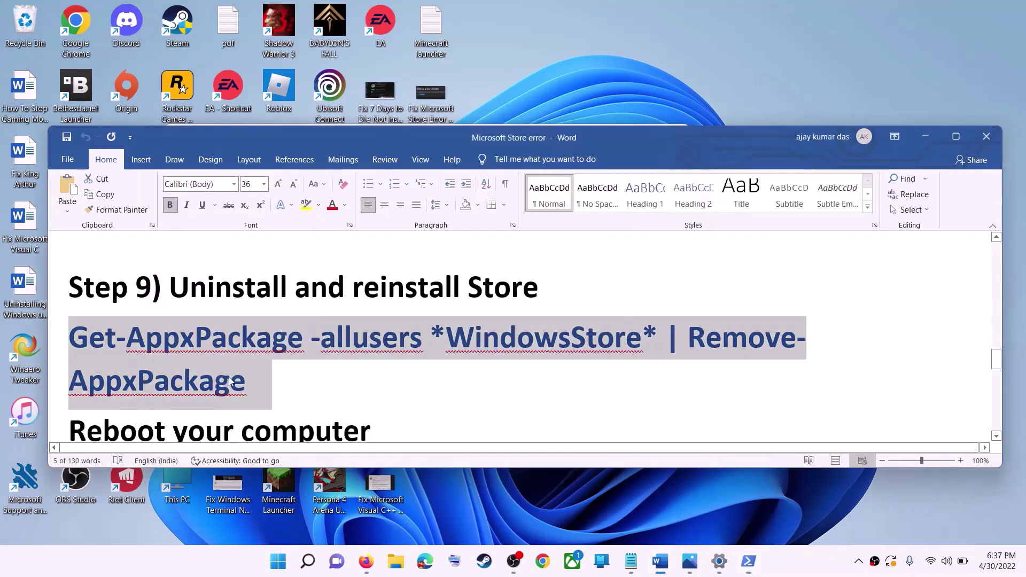
scroll(524, 337, down, 2)
triple_click(220, 368)
key(super)
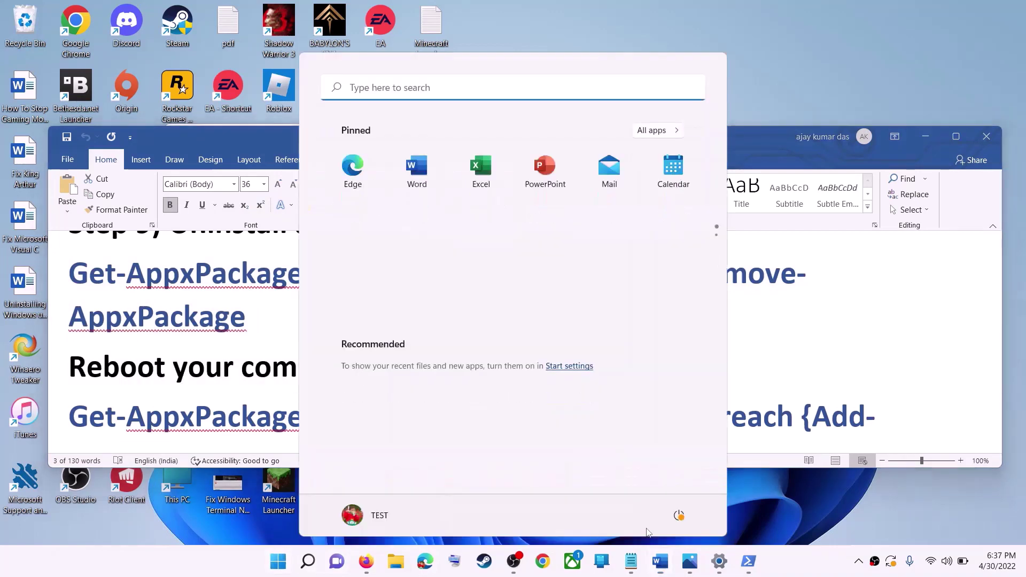
click(679, 515)
click(556, 484)
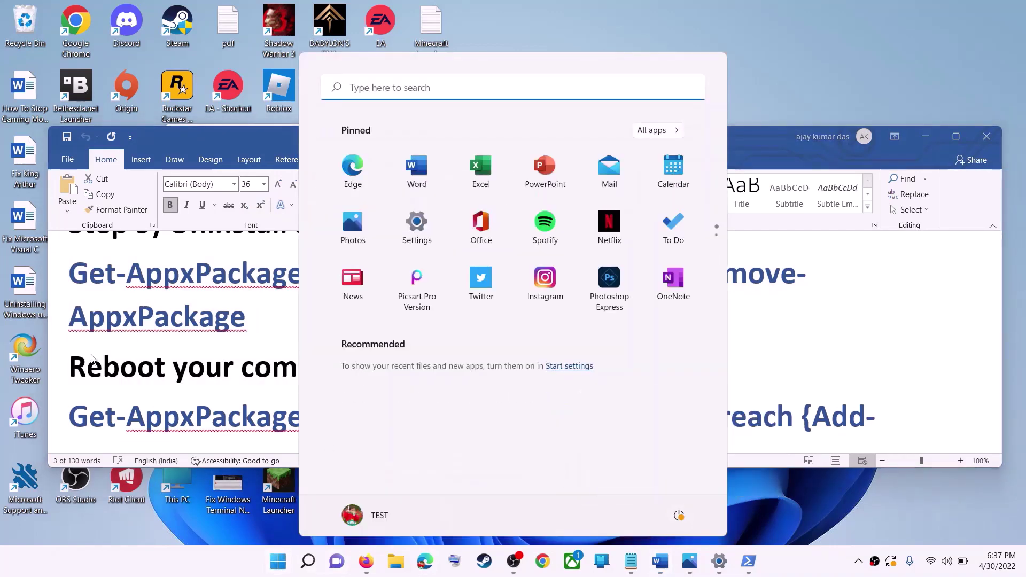
click(217, 372)
scroll(230, 406, down, 1)
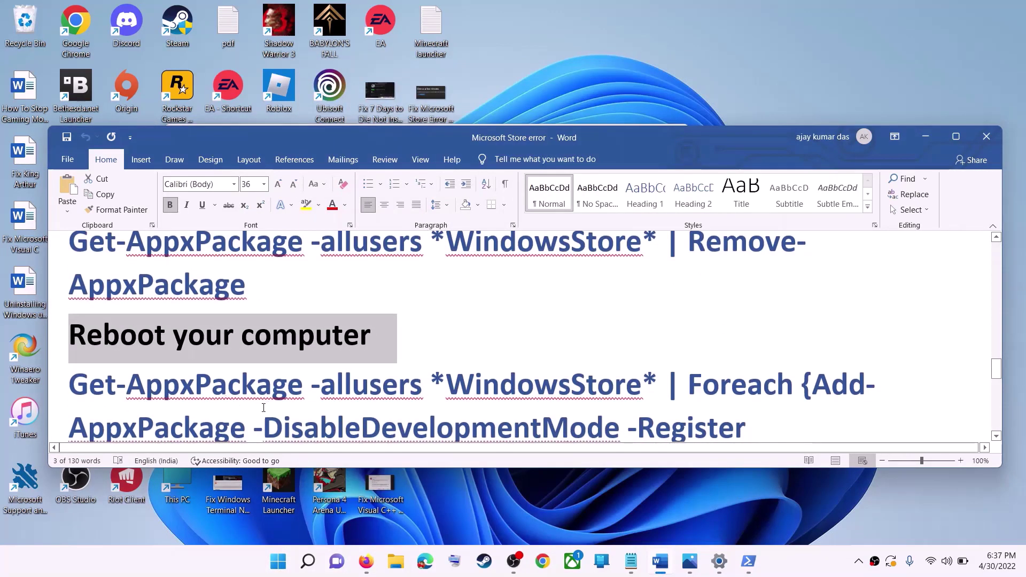
- Launch a new Windows PowerShell window as administrator and approve the User Account Control request
click(277, 562)
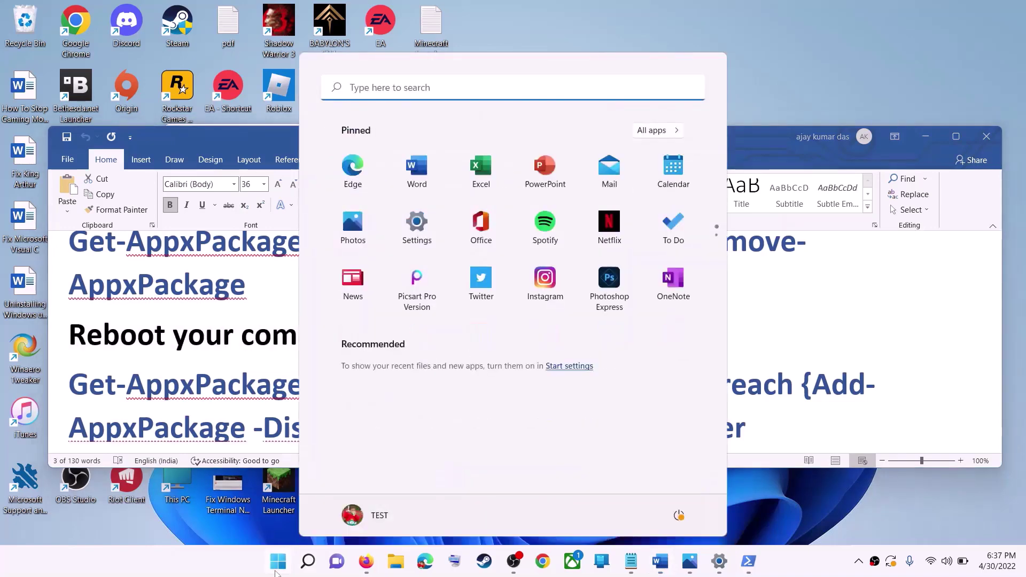
text(powershell)
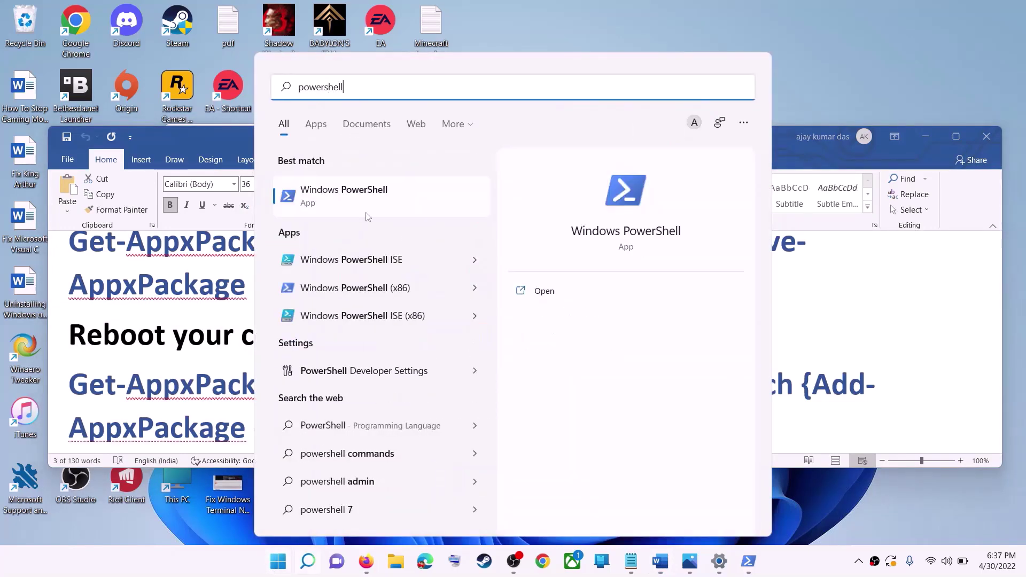
right_click(365, 197)
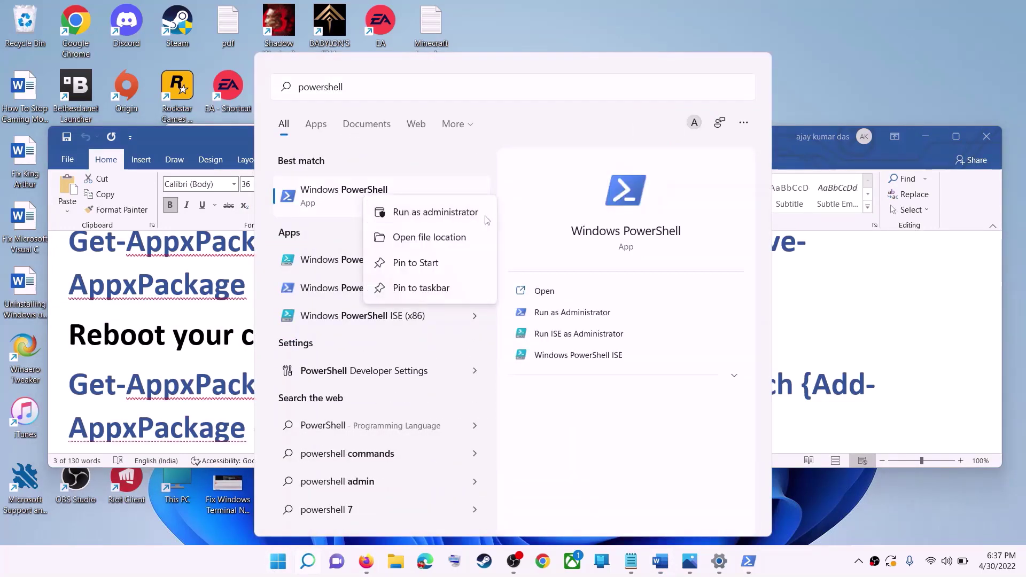
click(443, 215)
click(445, 382)
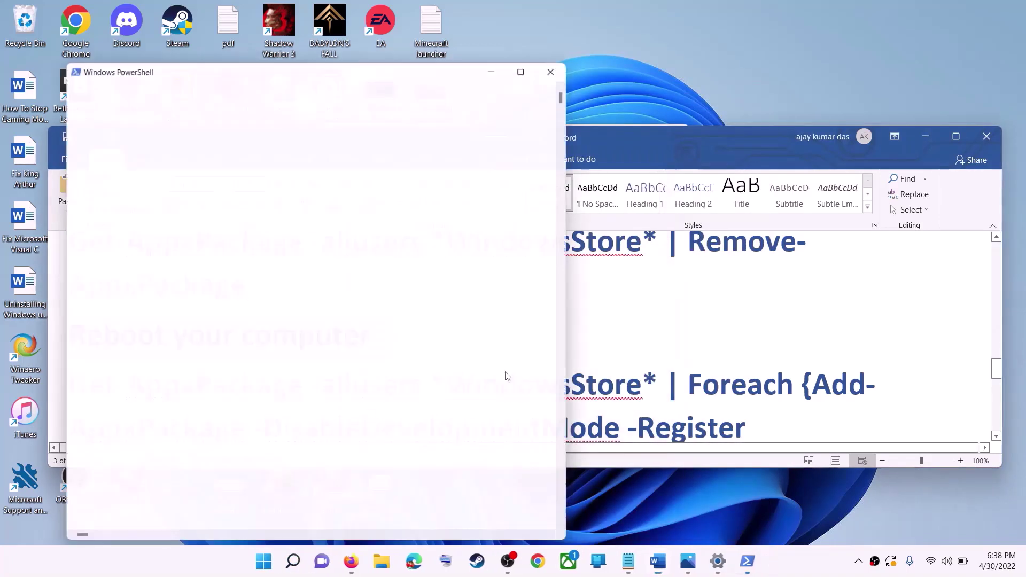
- Copy the "Get-AppxPackage -allusers *WindowsStore* | Foreach {Add-AppxPackage -DisableDevelopmentMode -Register “$($_.InstallLocation)\AppXManifest.xml”}" command from Step 9 of the Word document
click(663, 316)
scroll(667, 374, down, 2)
drag(667, 414, 70, 321)
right_click(121, 342)
click(150, 368)
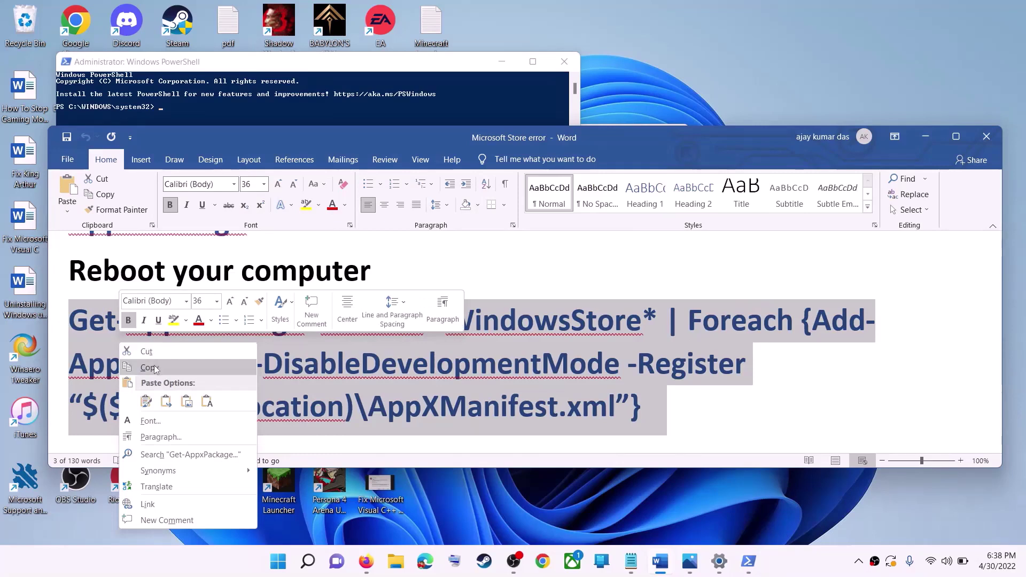
- Run the copied Add-AppxPackage command in the administrator PowerShell window to reinstall the Store
key(alt+Tab)
click(311, 220)
key(Escape)
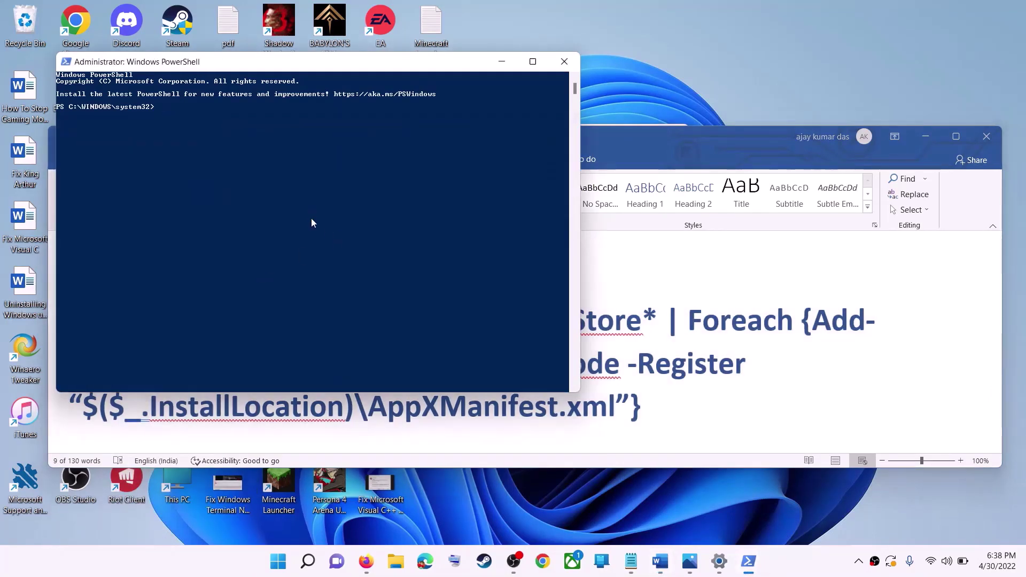
right_click(312, 219)
key(Return)
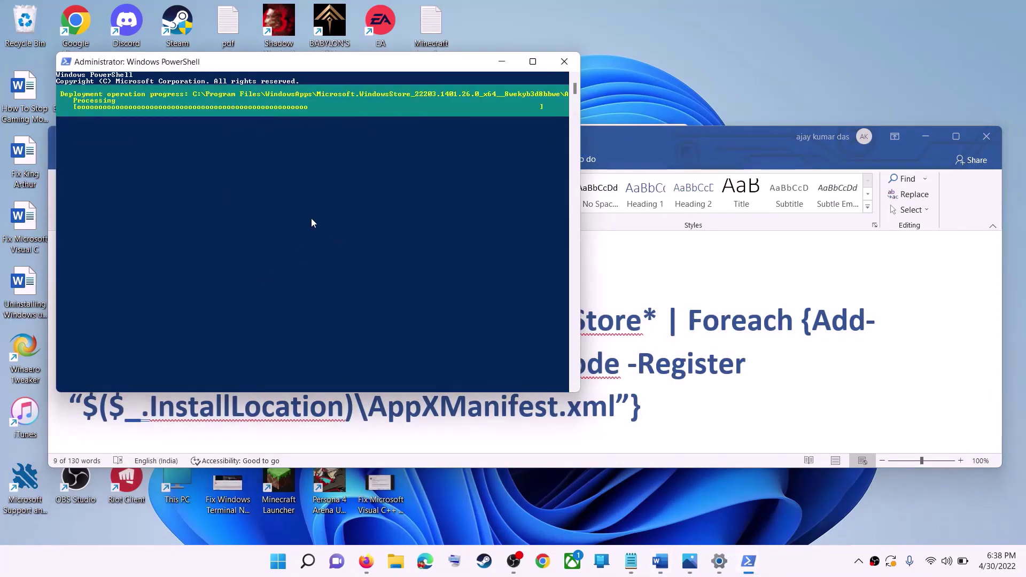
- Search Windows for "store" and open Microsoft Store
click(280, 566)
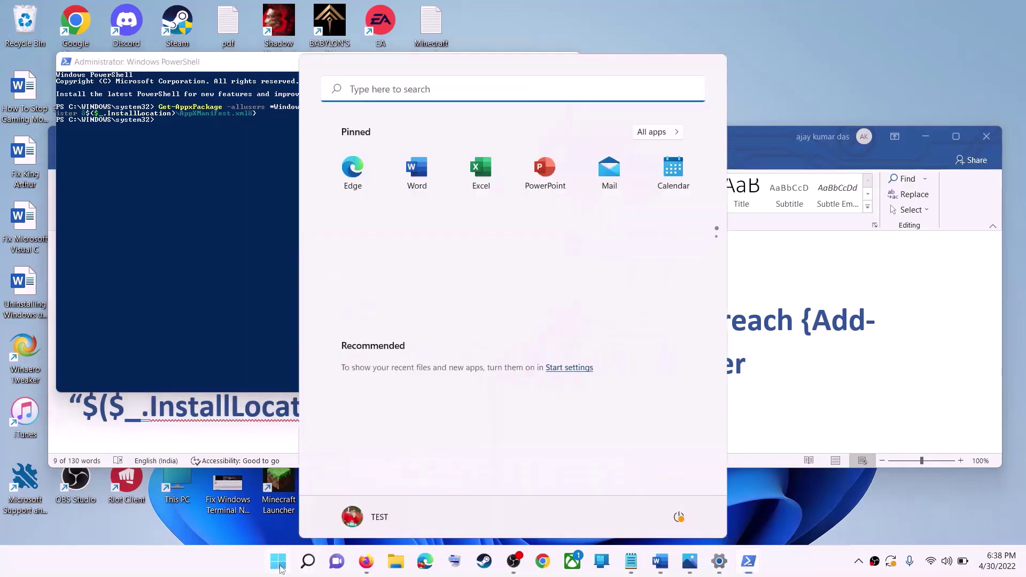
text(store)
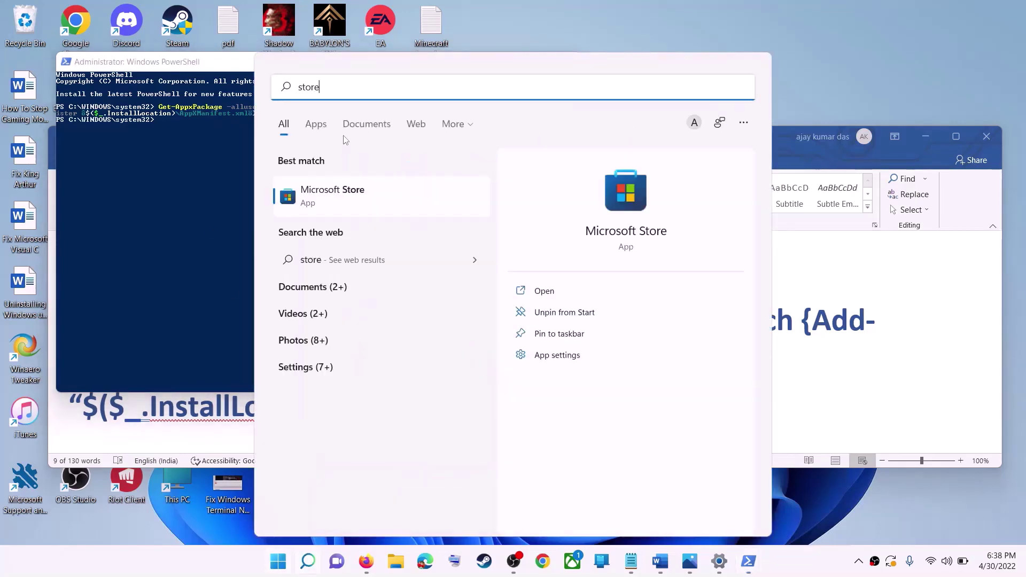
key(Return)
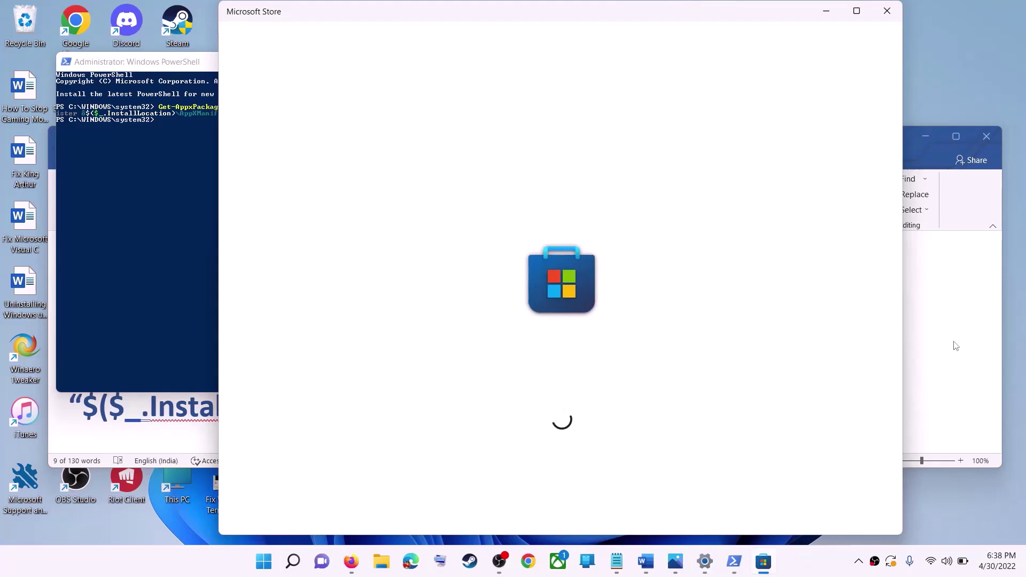
- Return to the Word document and highlight "Try installing to C drive/Different Drive" in Step 10
click(955, 348)
scroll(358, 360, down, 2)
scroll(358, 359, down, 2)
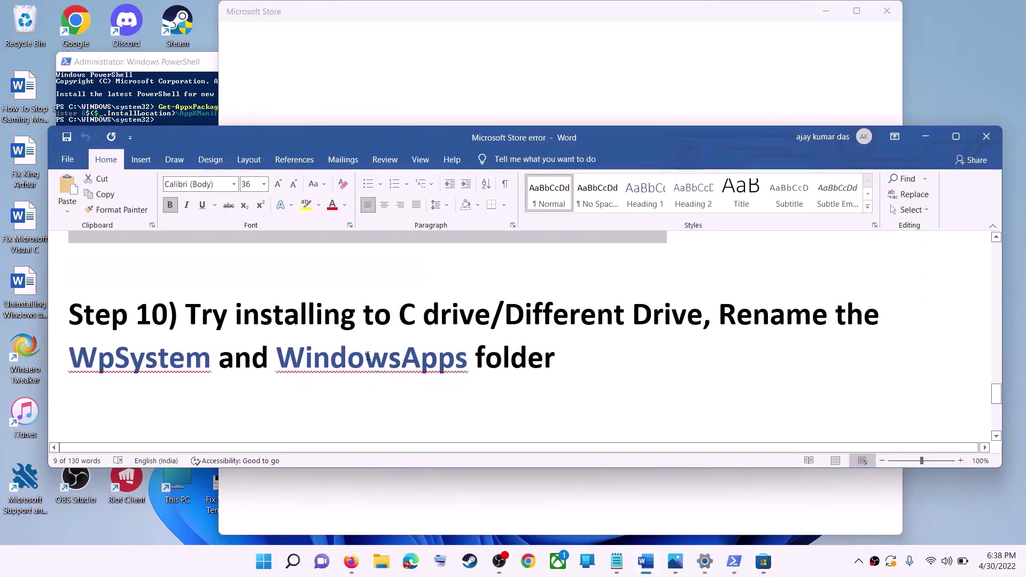
drag(226, 312, 703, 315)
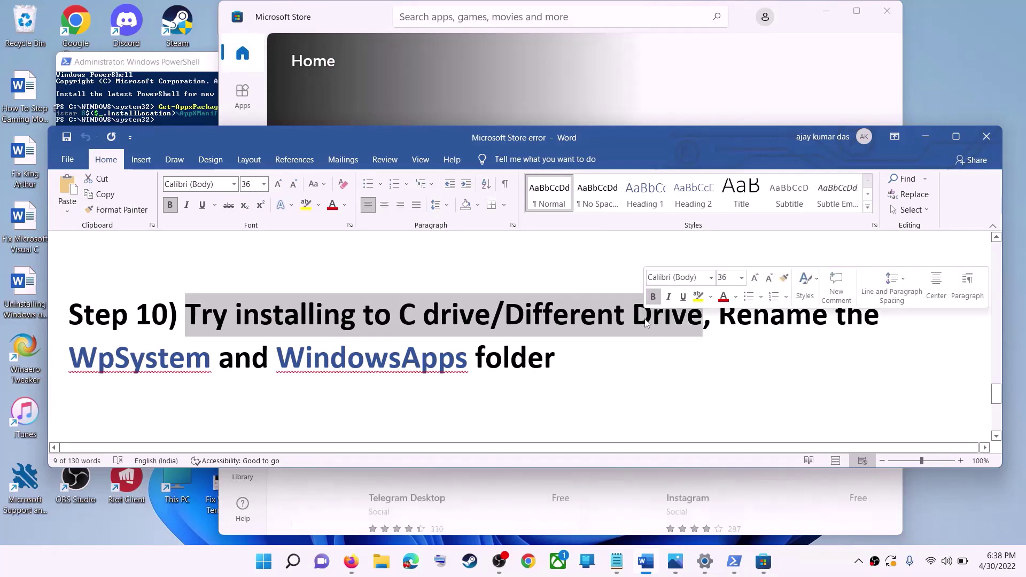
- Open the Storage page of the System settings and look through its options
click(268, 564)
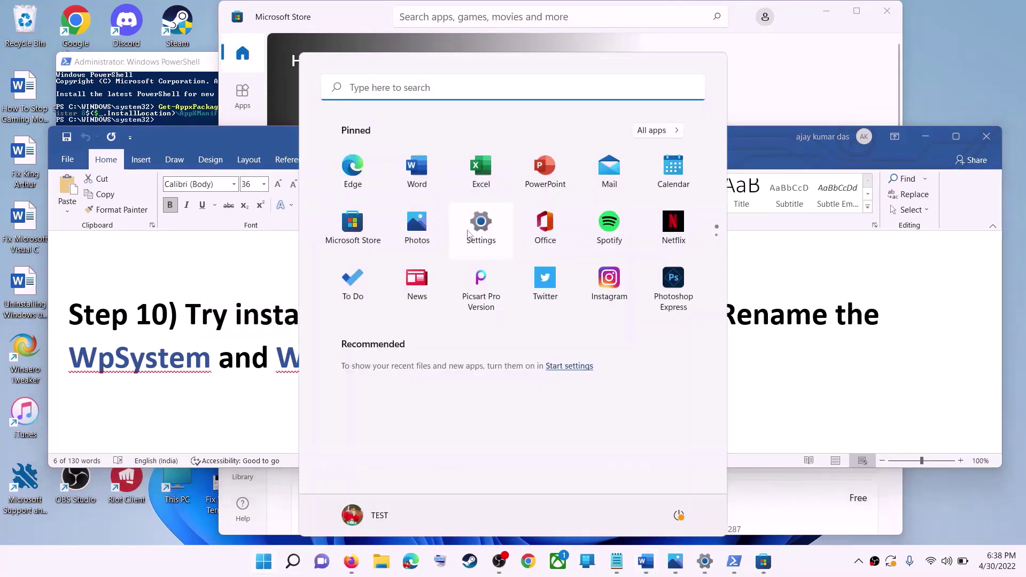
click(467, 234)
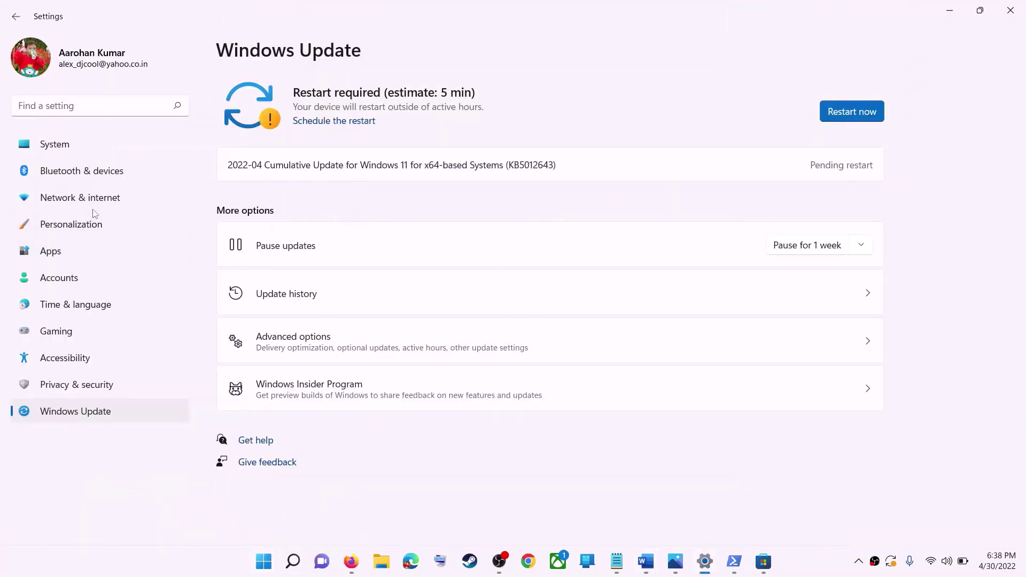
click(66, 149)
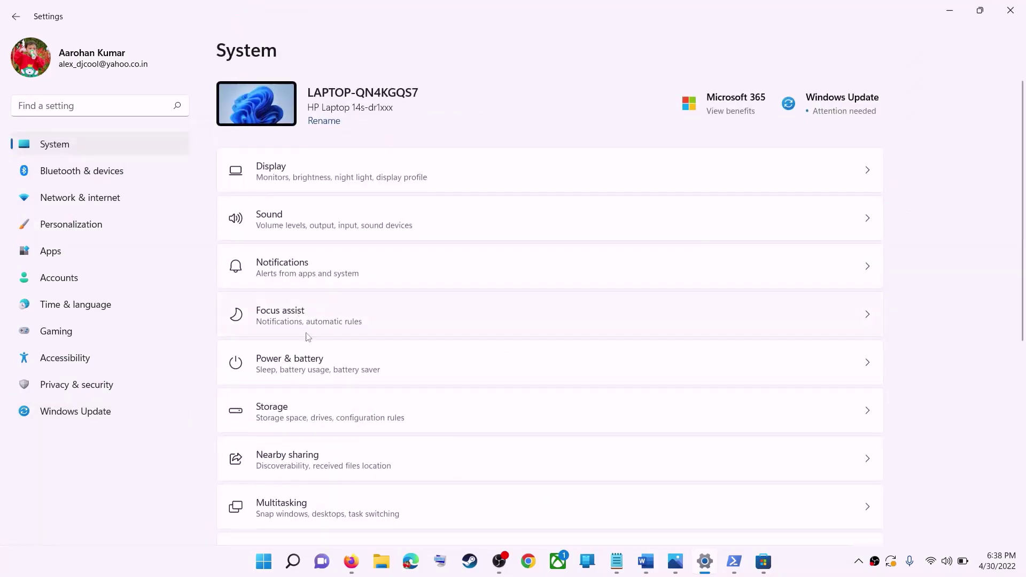
scroll(286, 336, down, 3)
click(292, 275)
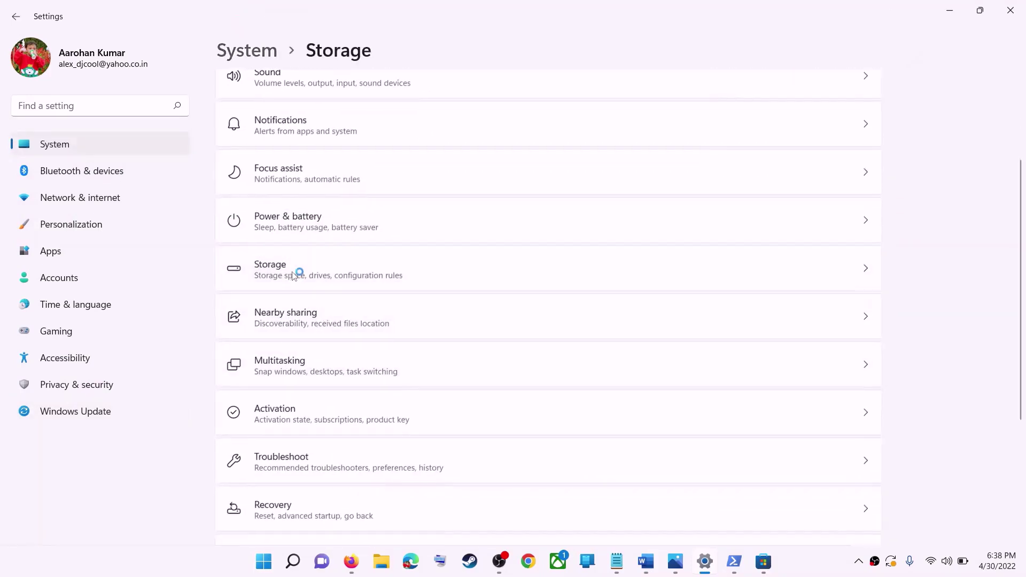
scroll(399, 357, down, 3)
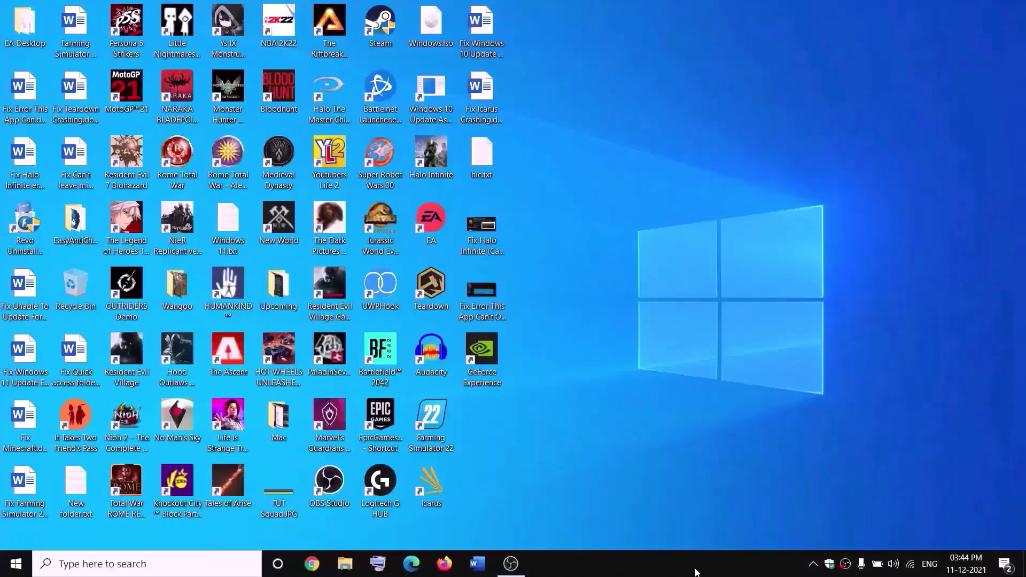
- Open the New Volume (D:) drive in File Explorer
click(351, 564)
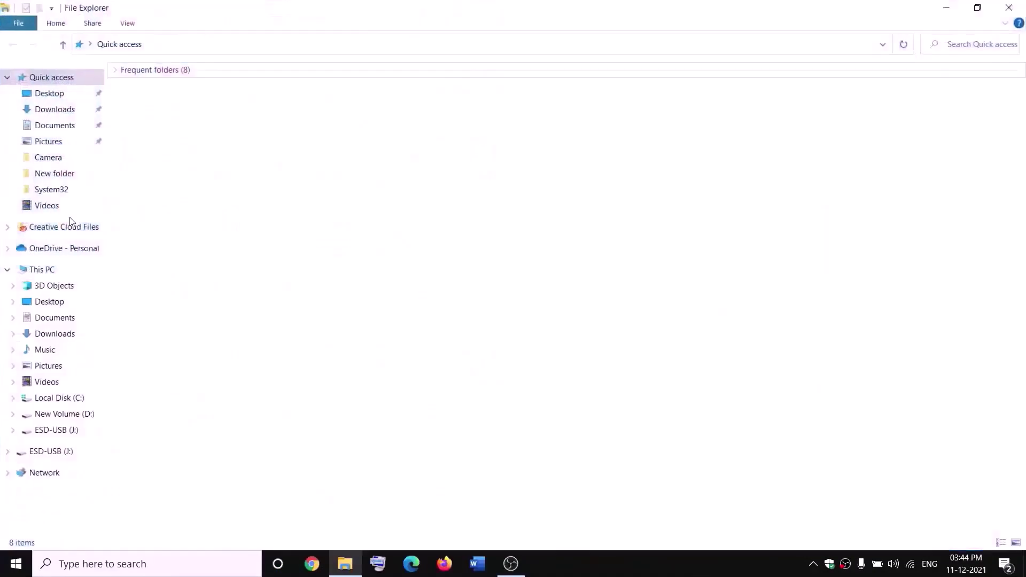
click(59, 270)
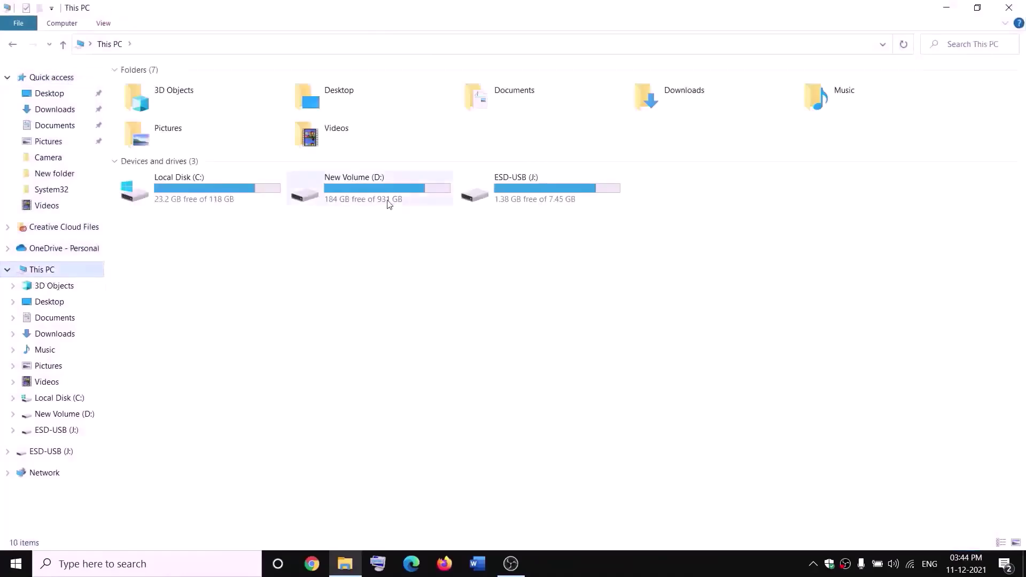
double_click(381, 200)
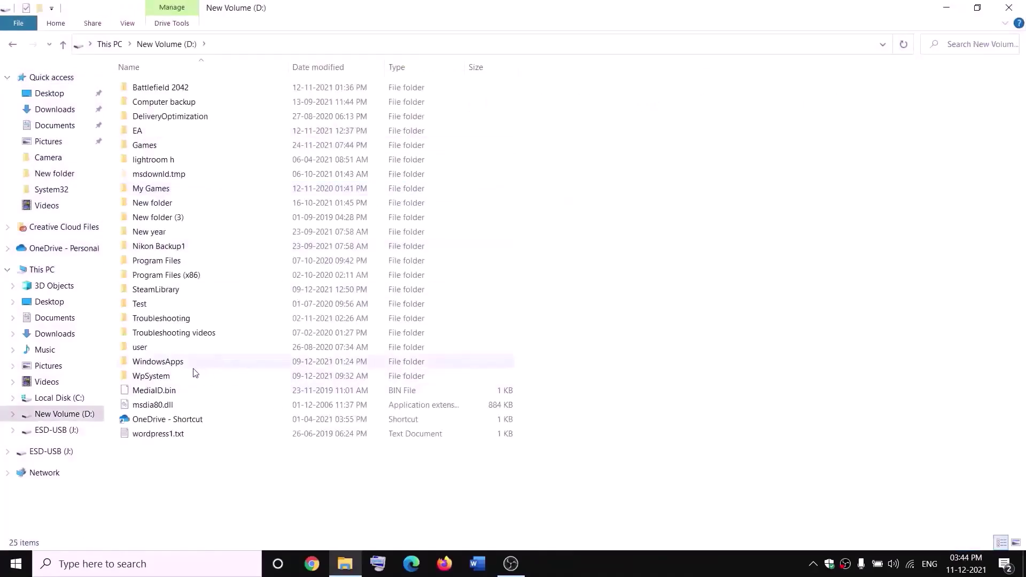
click(165, 379)
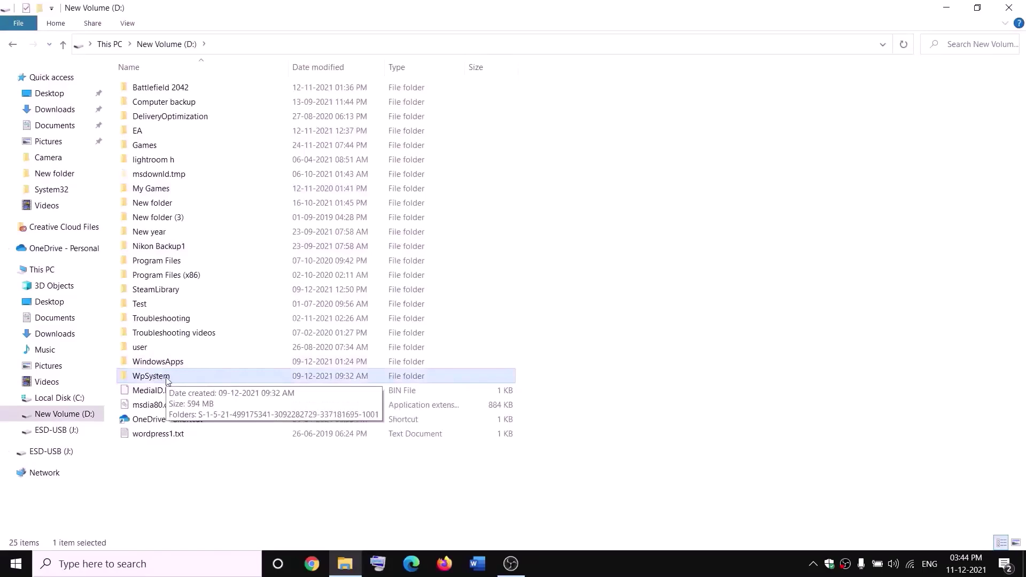
right_click(167, 379)
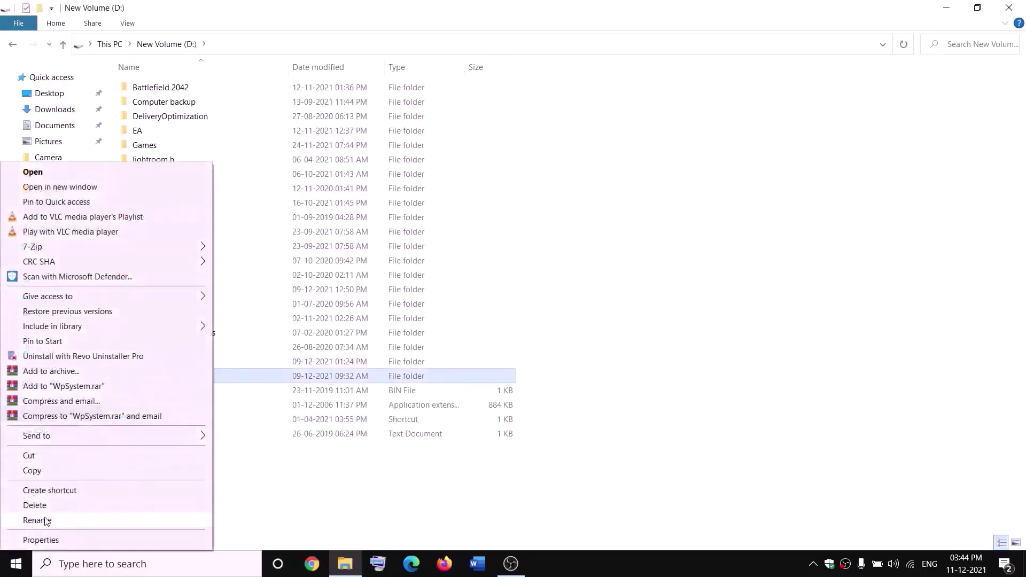
click(324, 487)
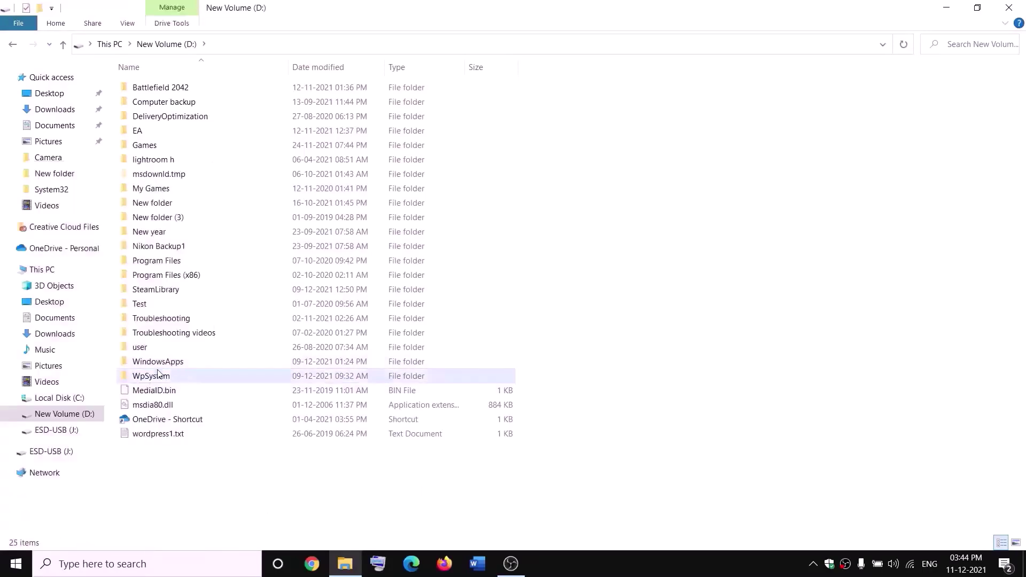
- Open the advanced security settings of the WpSystem folder on the D: drive
mouse_move(160, 379)
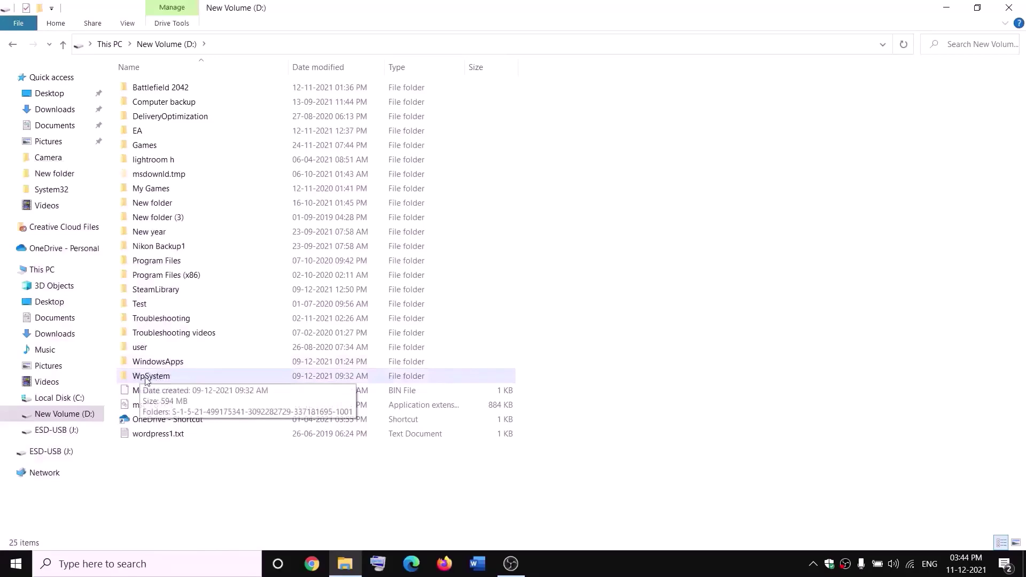
right_click(151, 379)
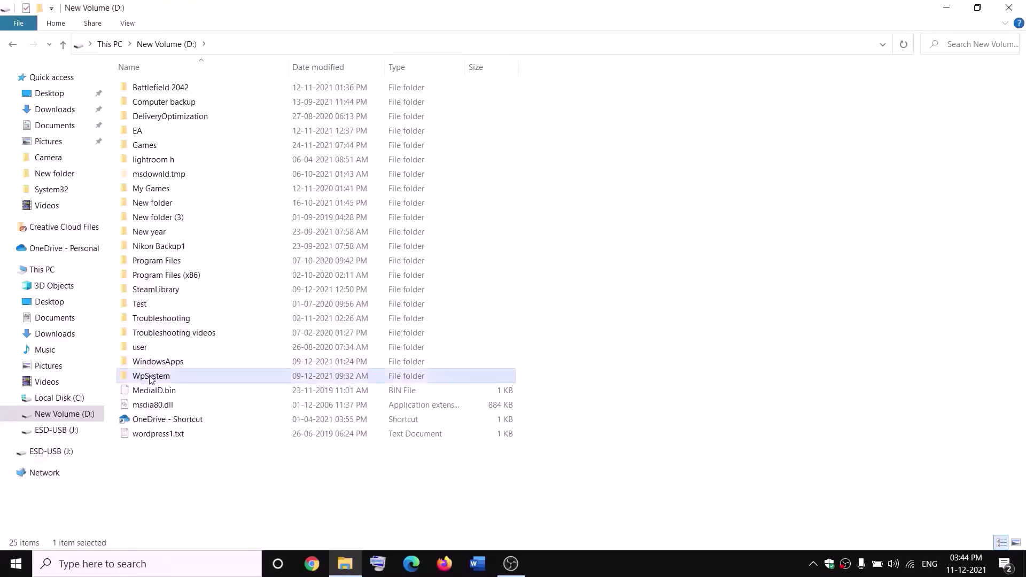
click(42, 541)
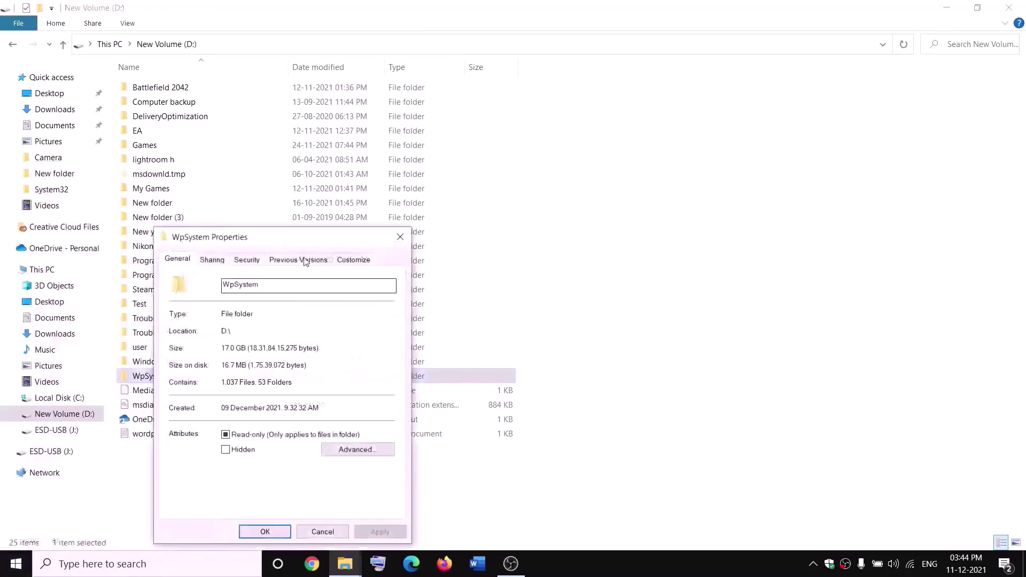
drag(304, 239, 437, 156)
click(381, 173)
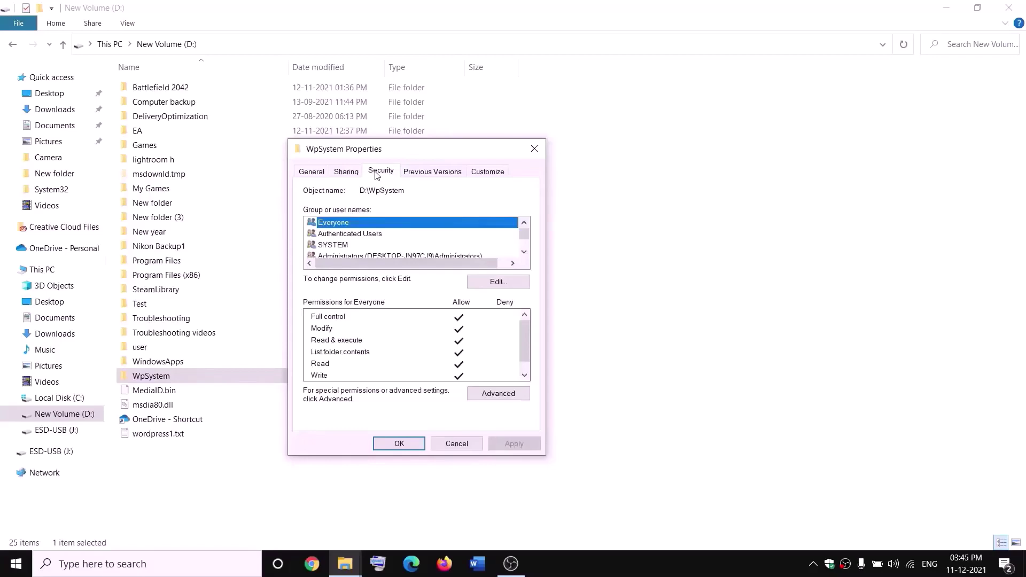
click(503, 396)
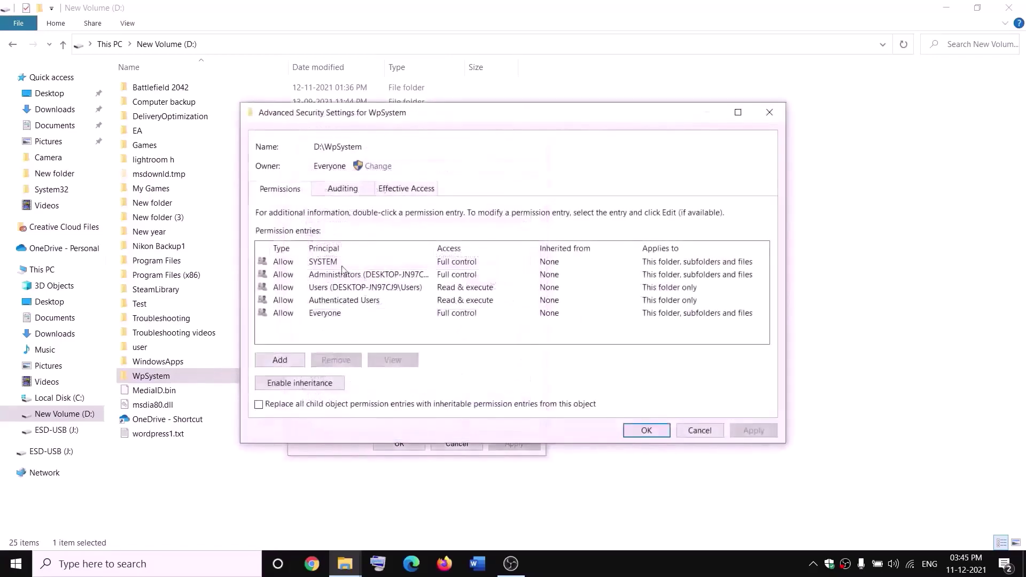
- Set the owner of the WpSystem folder to Everyone, apply the change and close the folder's properties
click(378, 167)
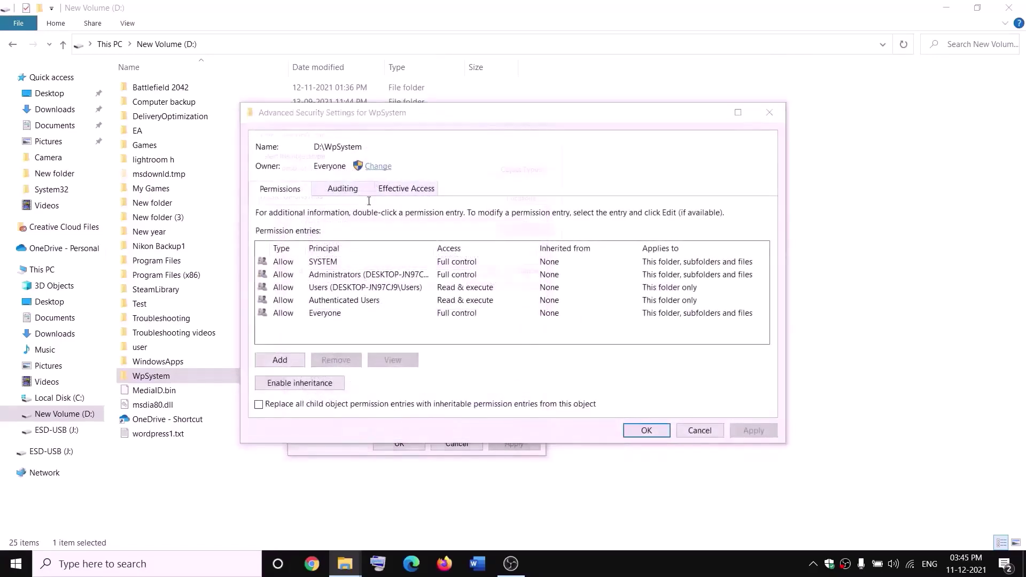
click(281, 249)
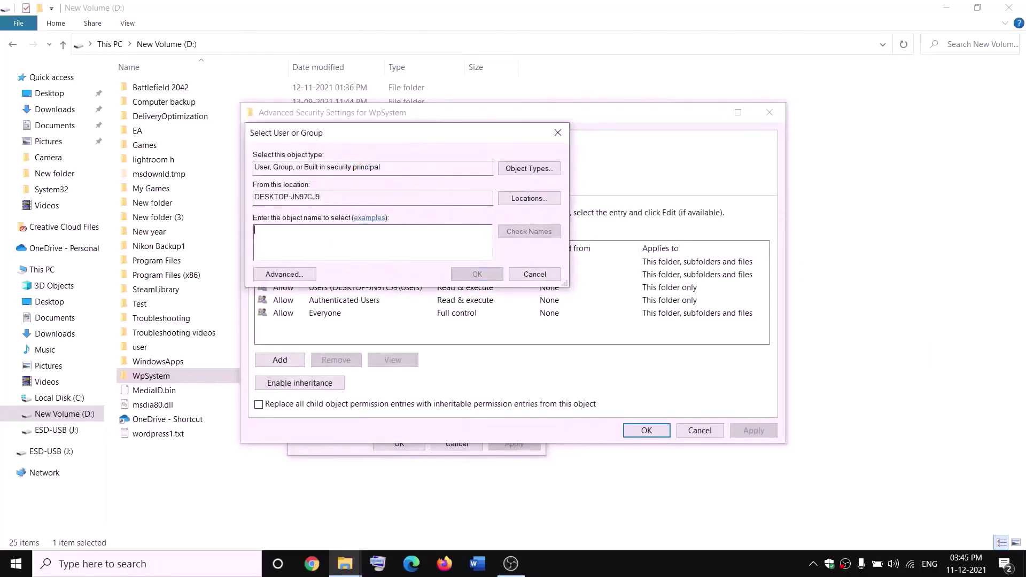
text(everyone)
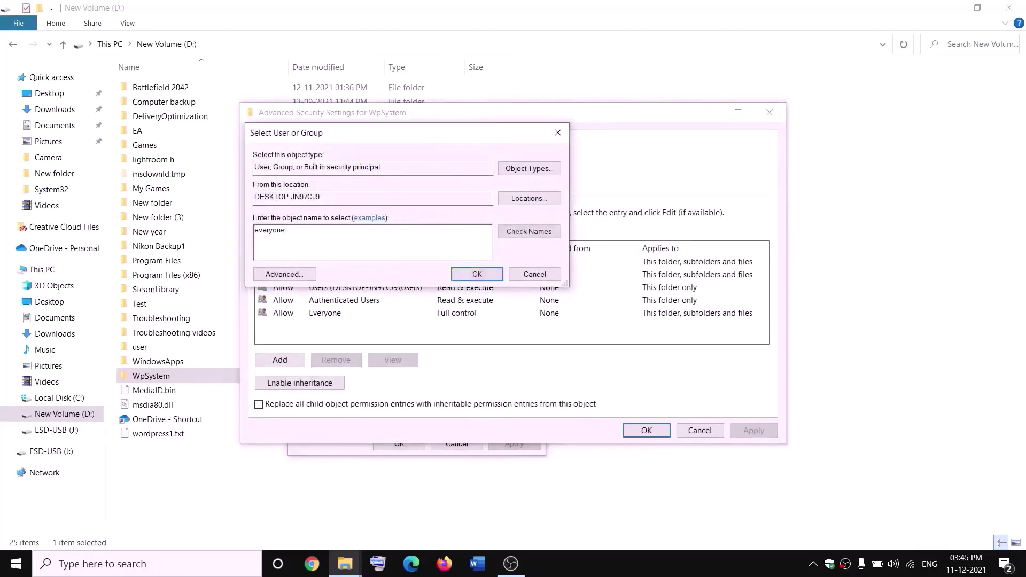
drag(309, 228, 242, 242)
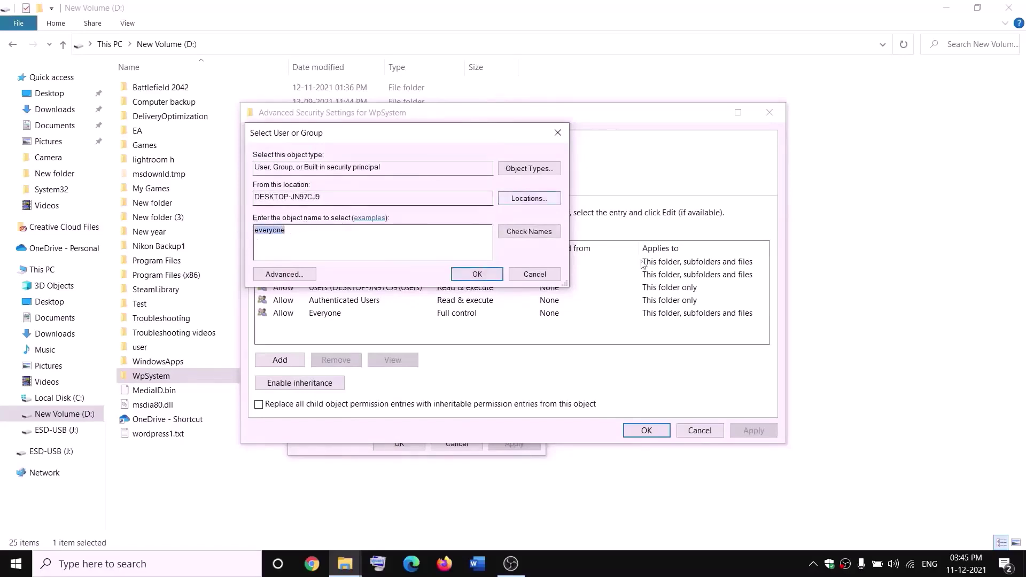
click(528, 231)
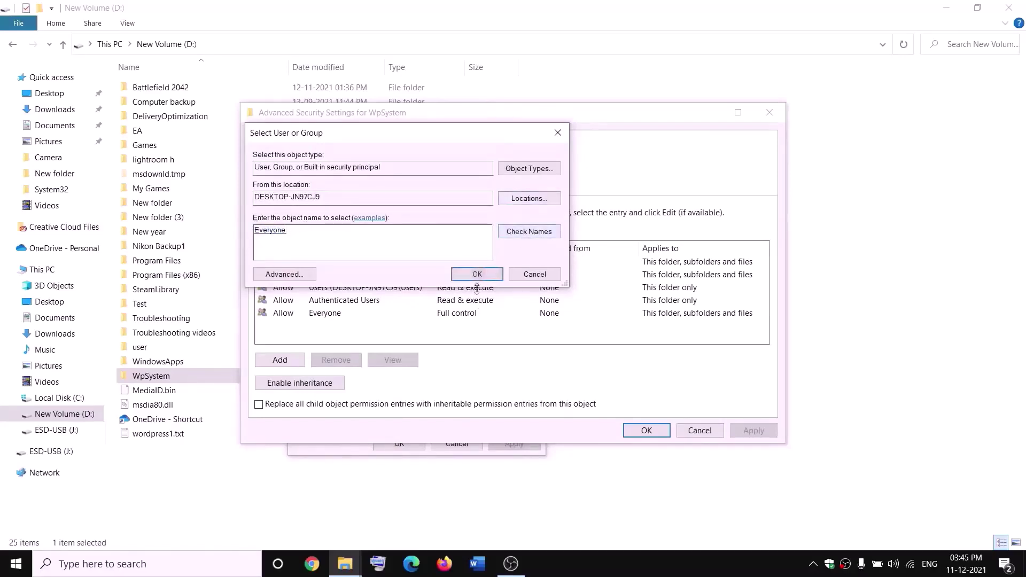
click(475, 274)
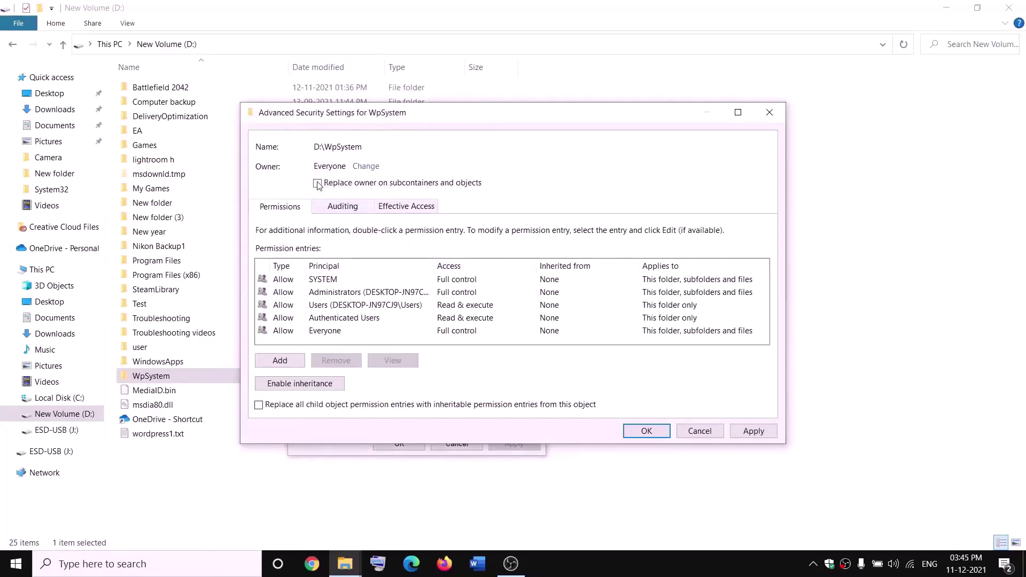
click(766, 431)
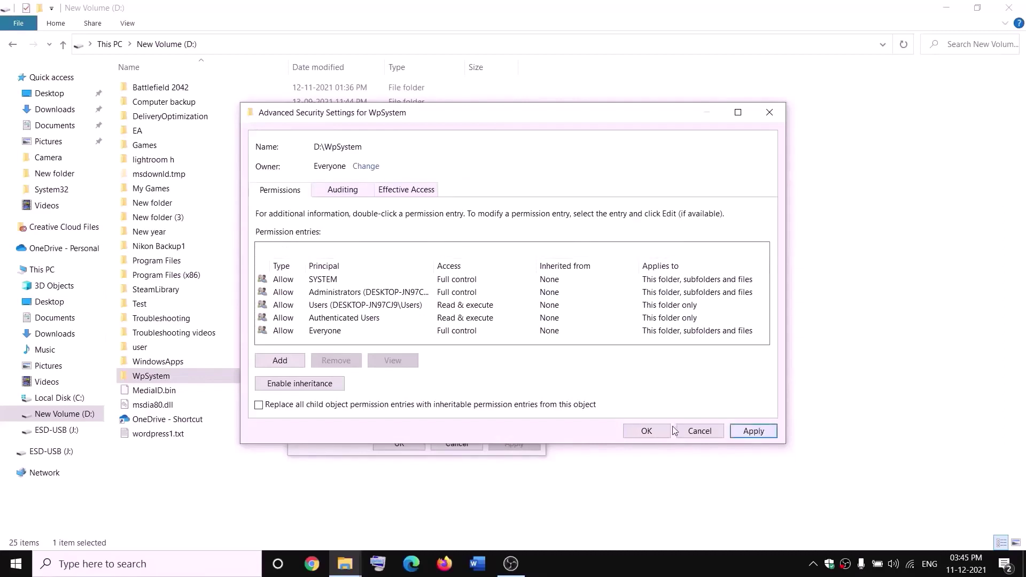
click(645, 433)
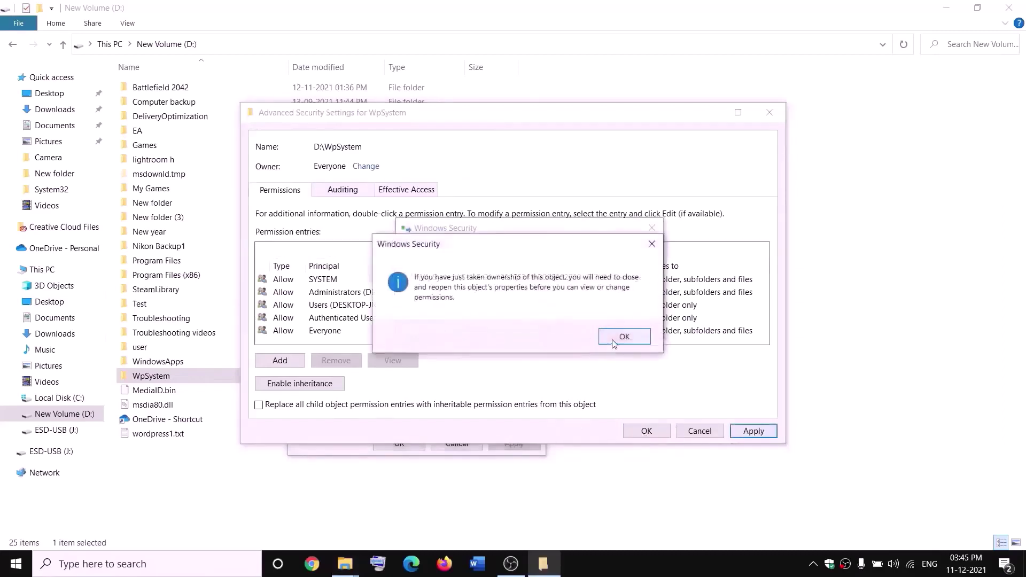
click(623, 338)
click(399, 444)
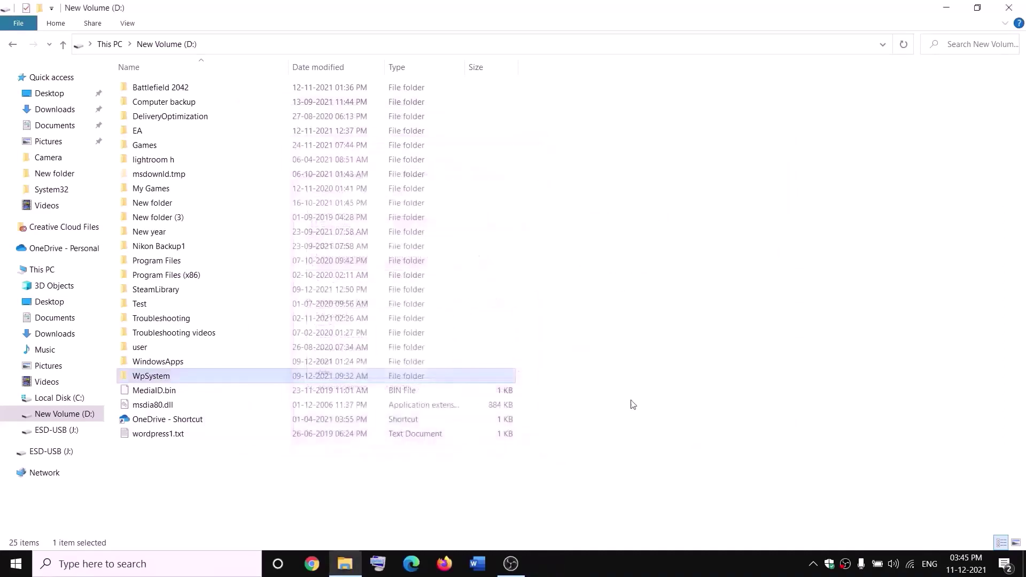
- Reopen the WpSystem folder's properties and go to its advanced security settings again
right_click(154, 377)
click(63, 539)
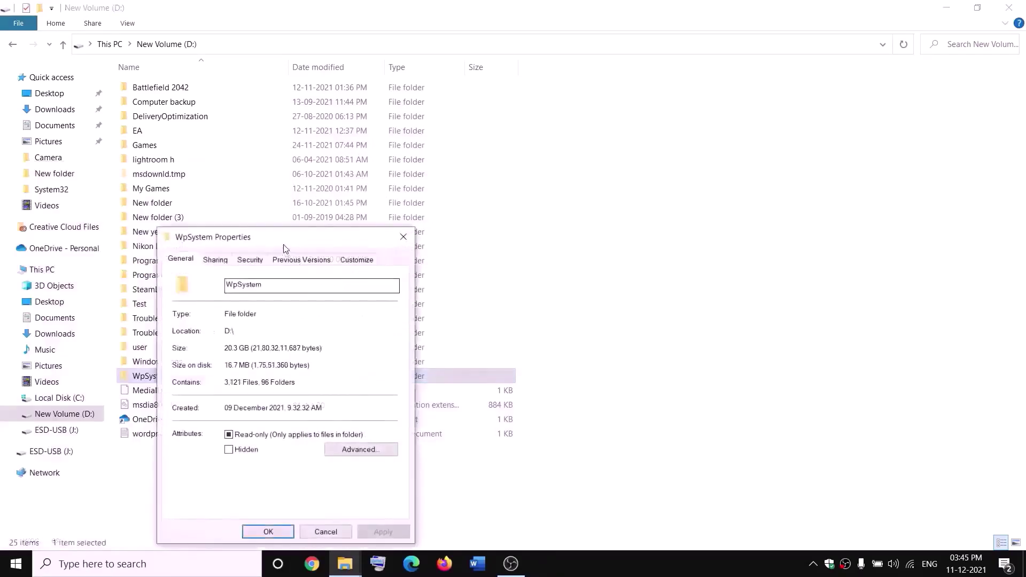
click(379, 195)
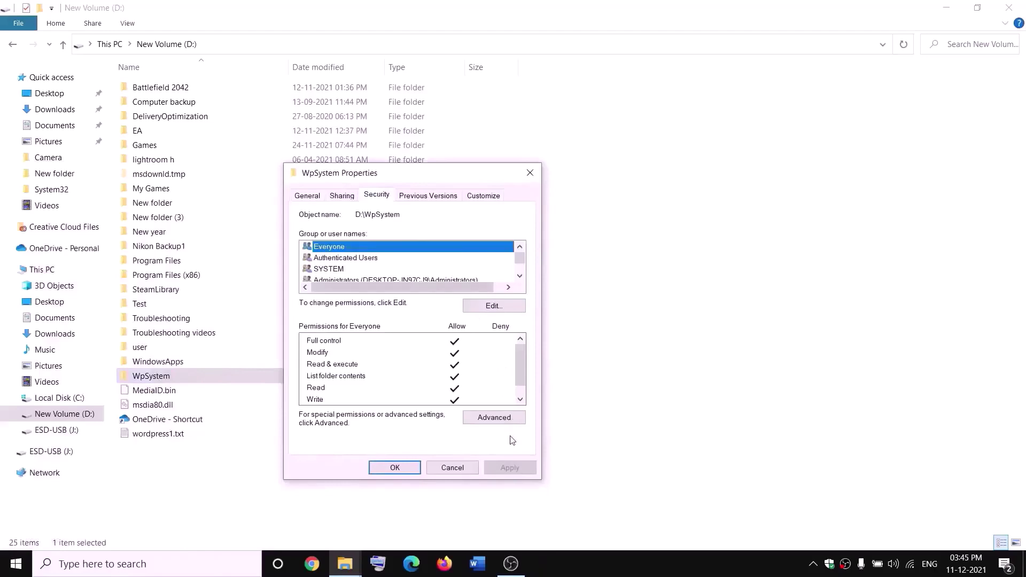
click(494, 418)
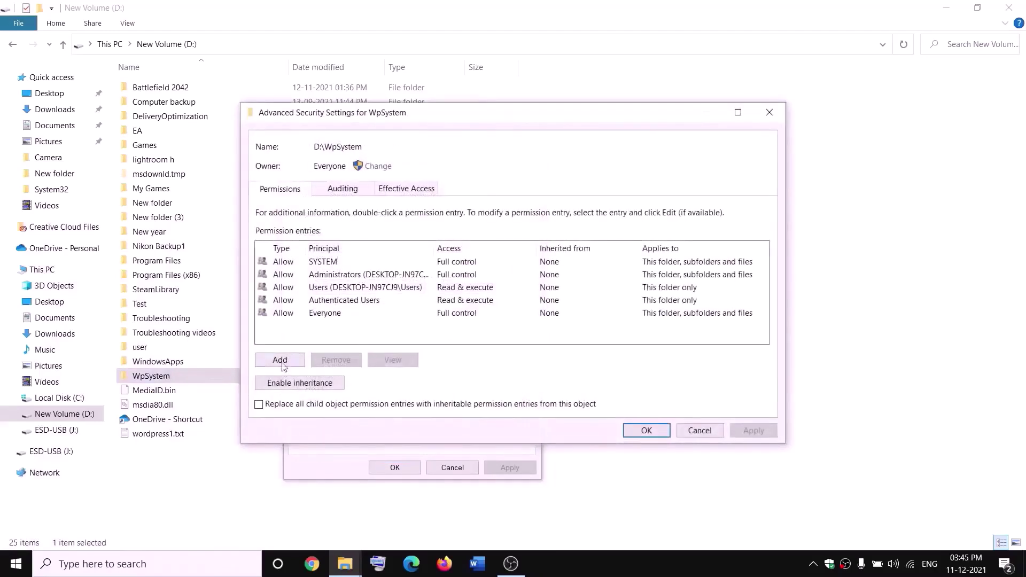
- Add a permission entry that allows Everyone Full control of the WpSystem folder, apply it and close the properties
click(282, 364)
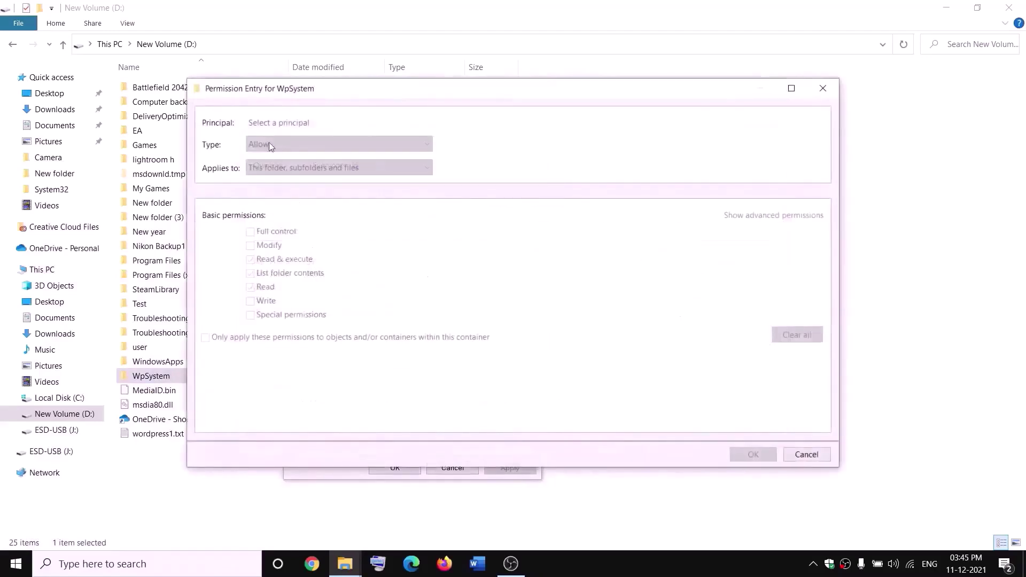
click(279, 124)
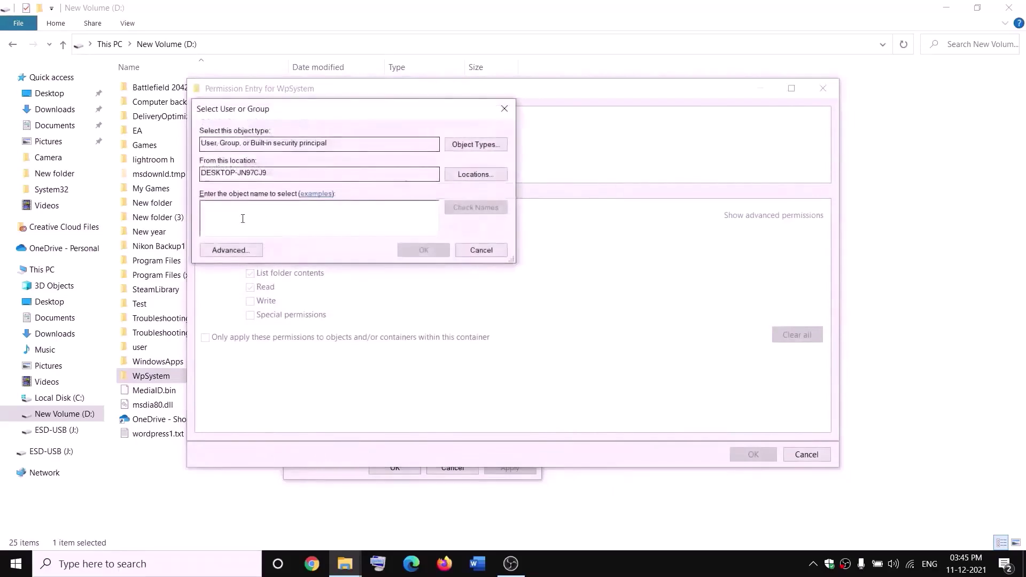
text(everyone)
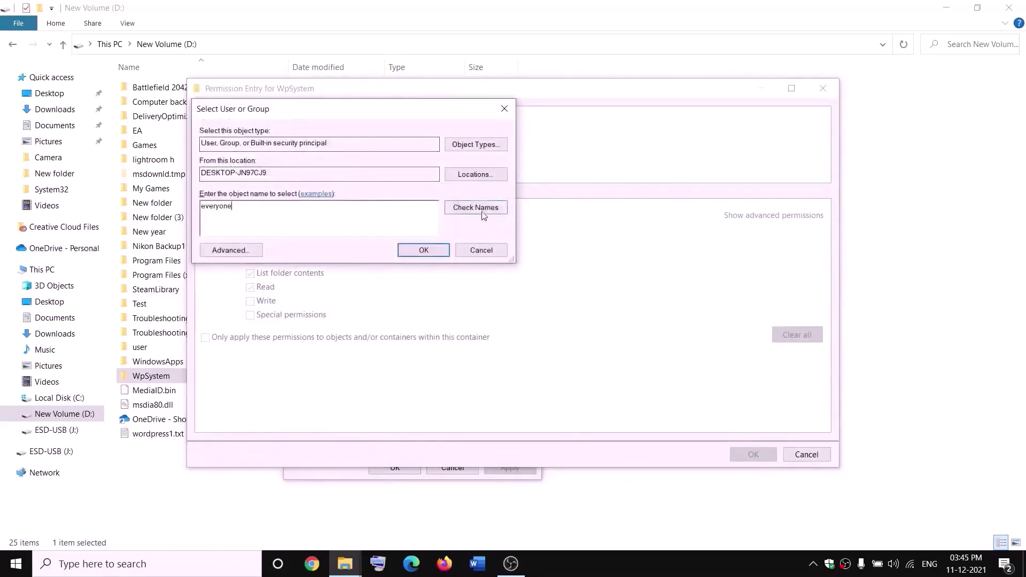
click(481, 211)
click(428, 250)
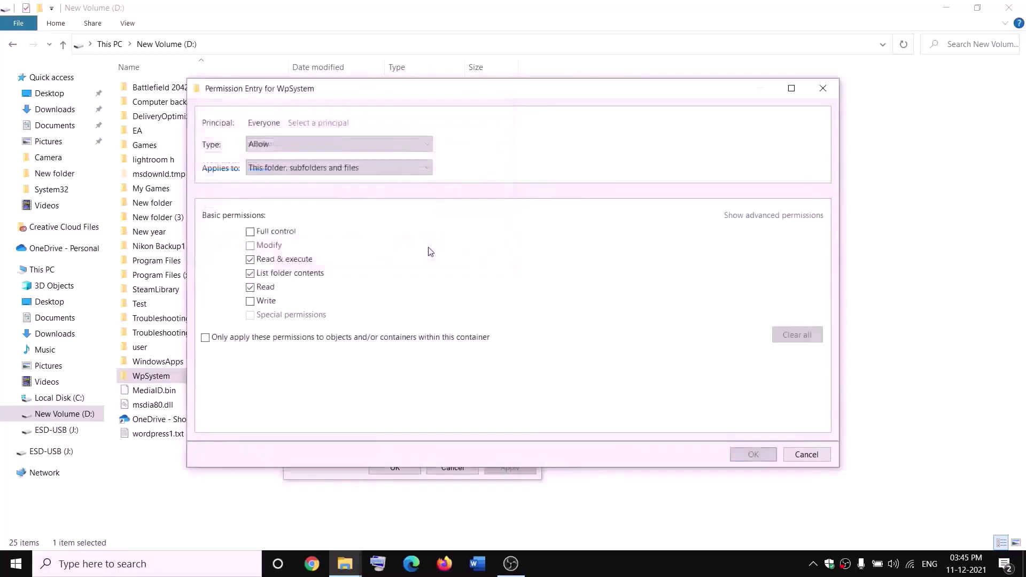
click(250, 233)
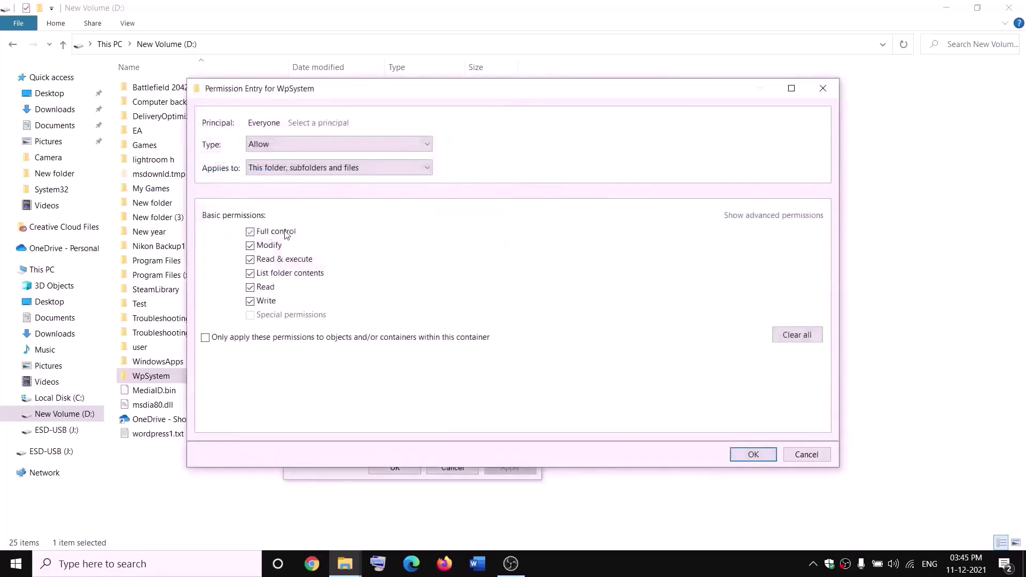
click(754, 454)
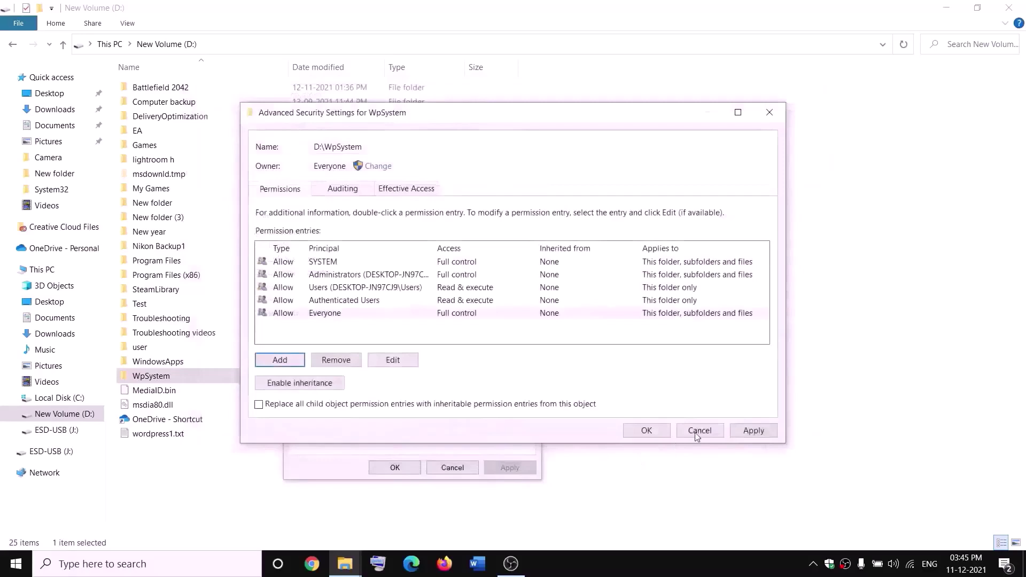
click(753, 431)
click(646, 432)
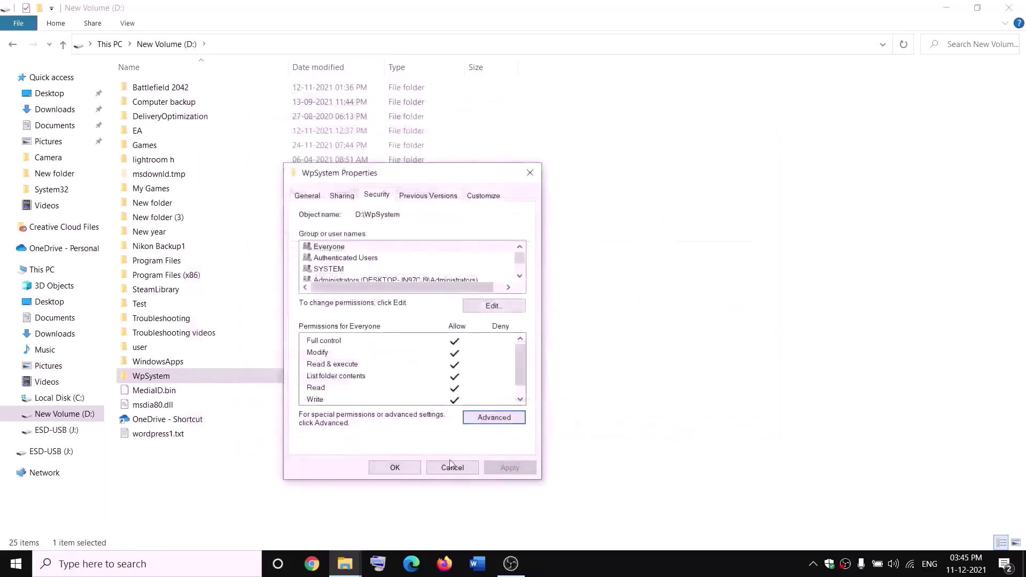
click(409, 470)
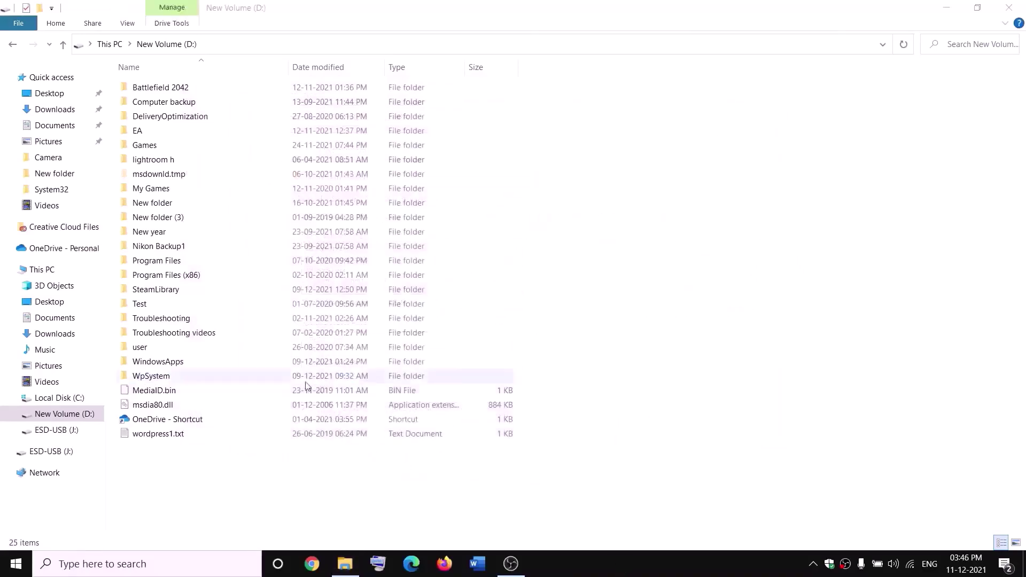
- Rename the WpSystem folder to WpSystem.old
right_click(150, 381)
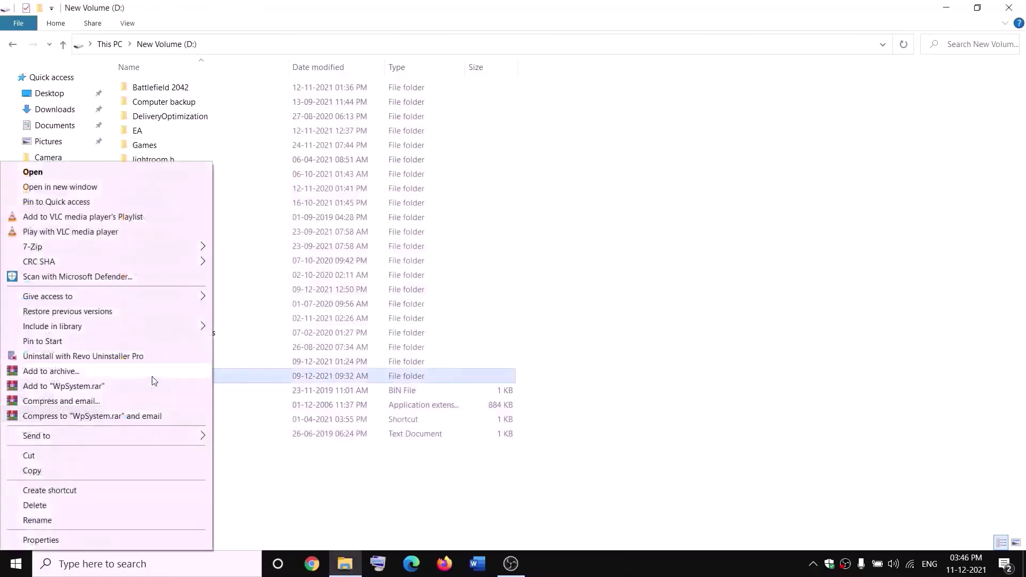
click(41, 526)
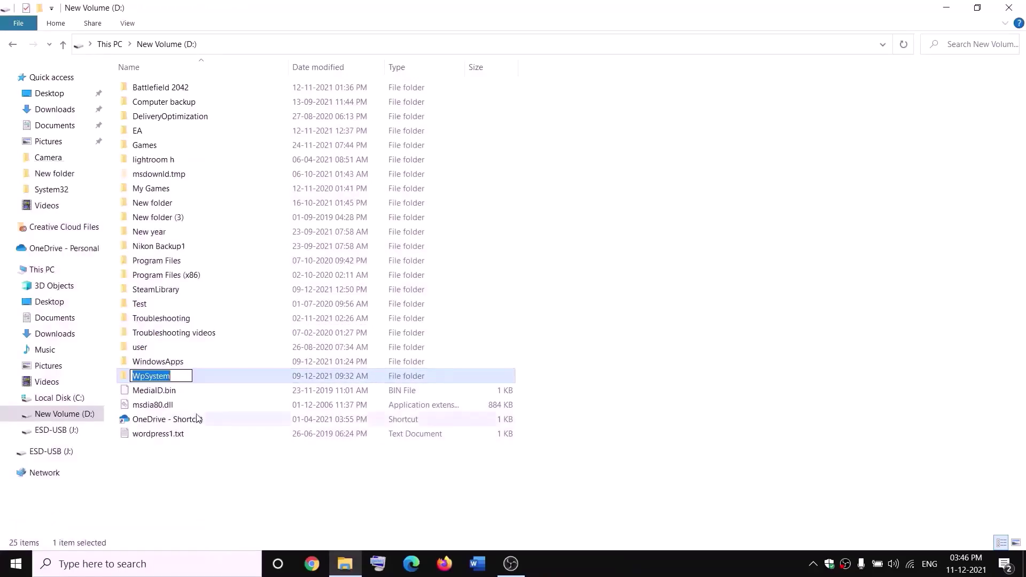
key(End)
text(.old)
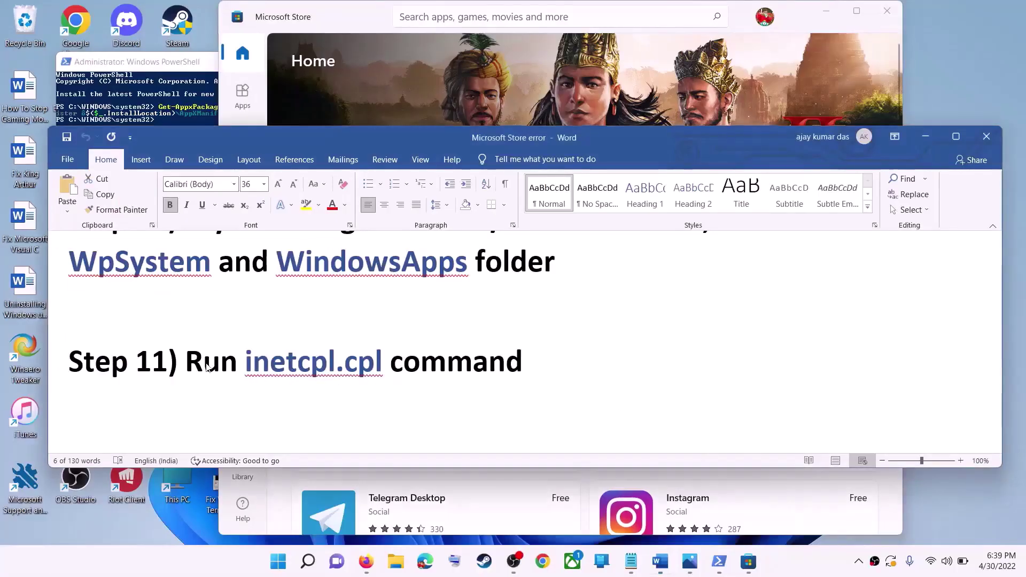
- Find Step 11 in the document and run inetcpl.cpl to open the Internet Properties
drag(209, 367, 471, 366)
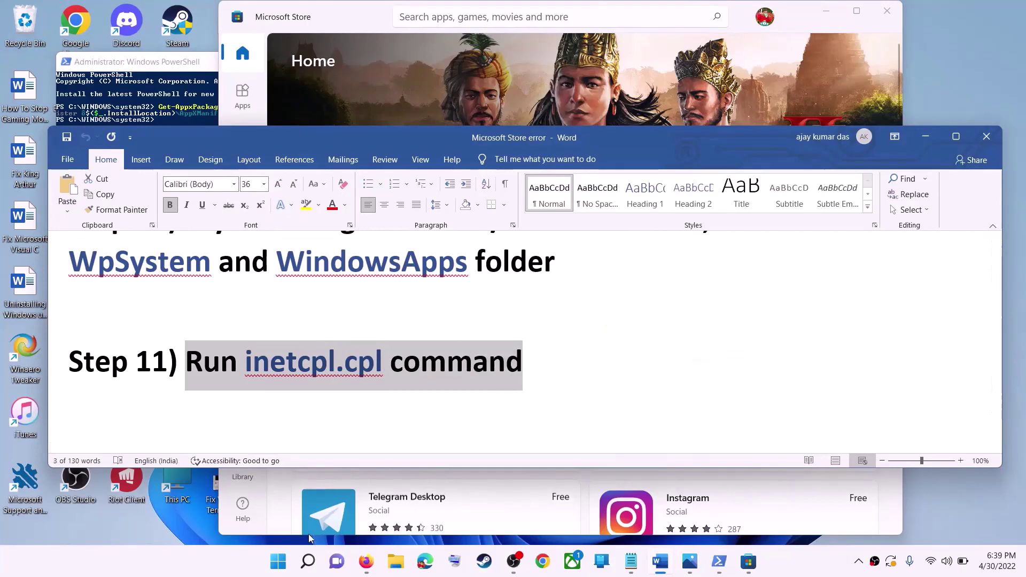
click(279, 562)
text(i)
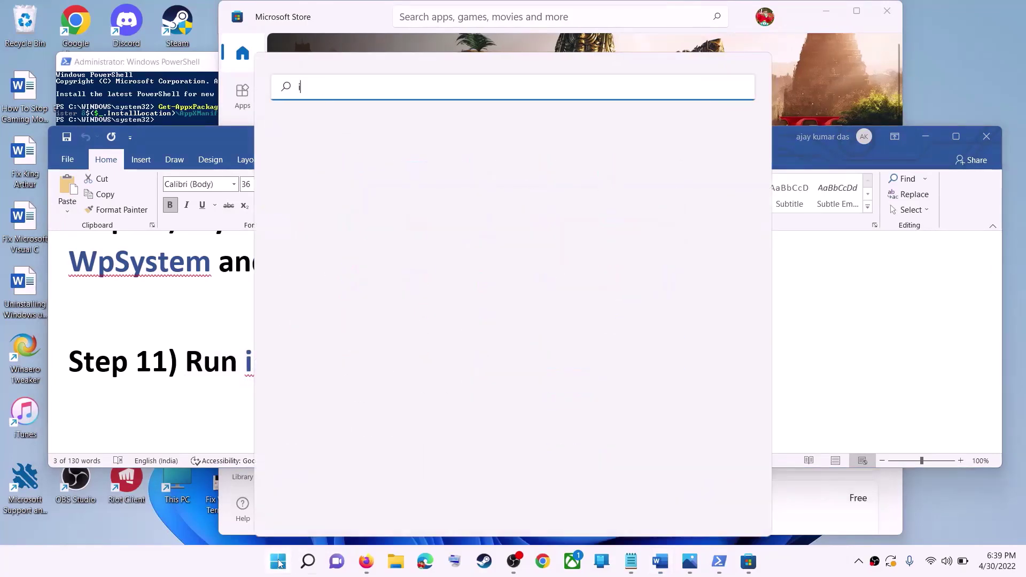
text(netc)
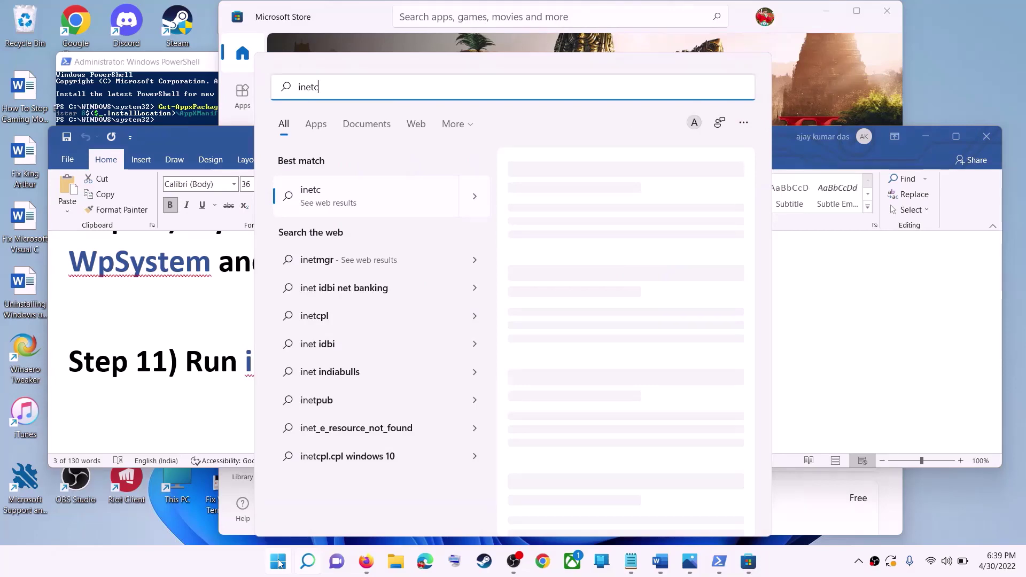
text(pl.cpl)
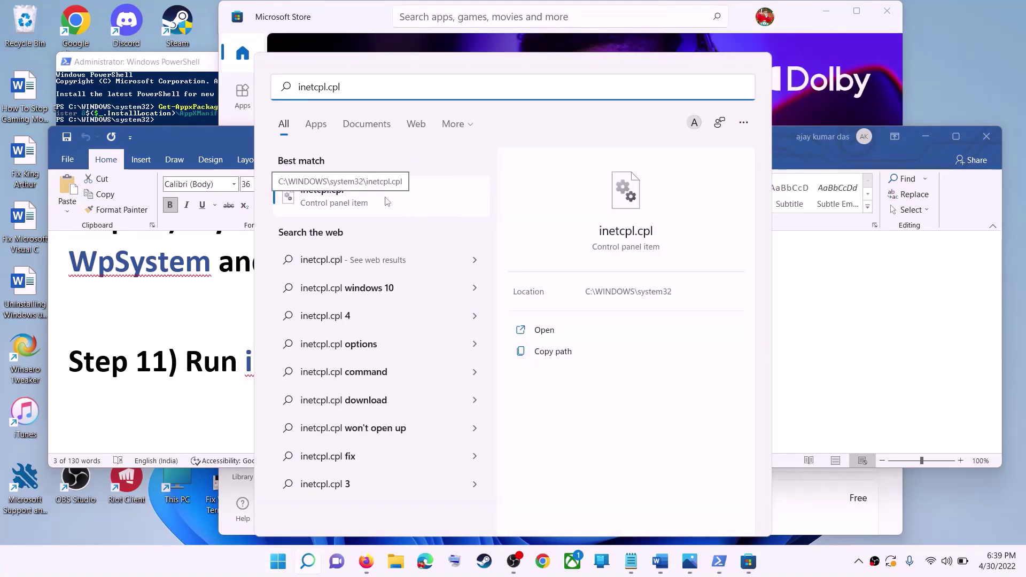
click(388, 202)
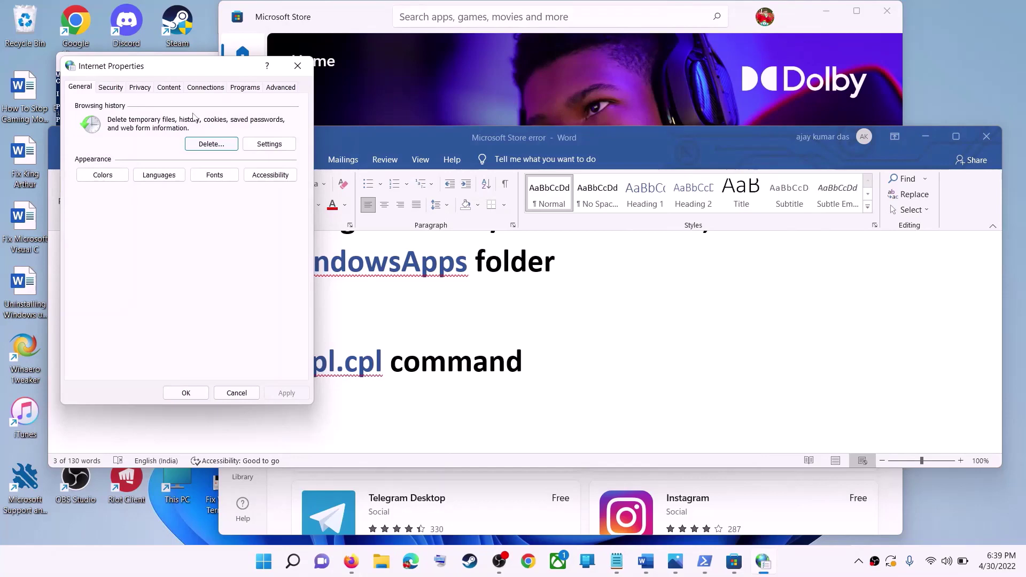
- Check the SSL and TLS options in the advanced internet settings, then cancel the dialog
click(562, 133)
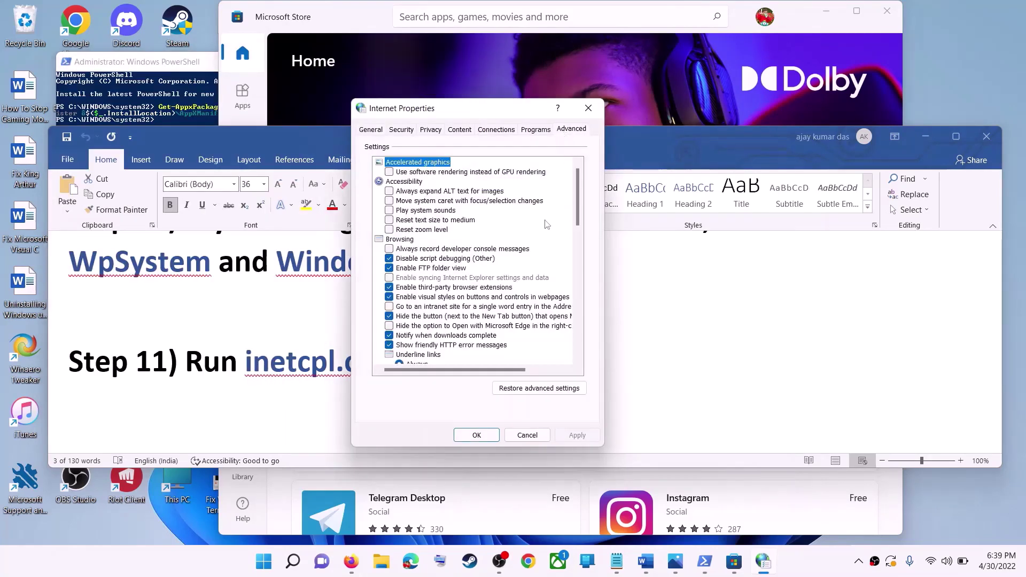
scroll(546, 223, down, 15)
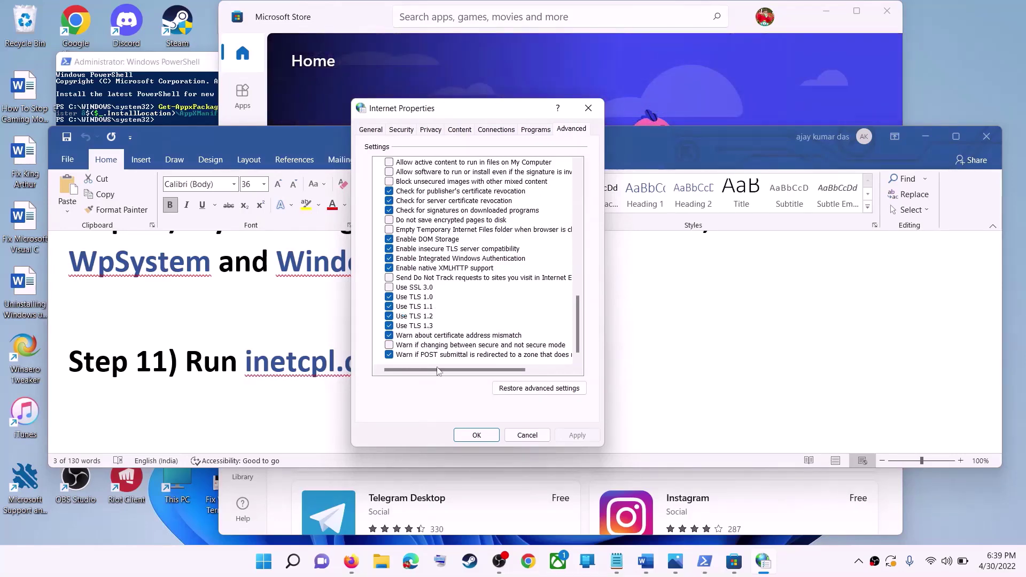
click(513, 437)
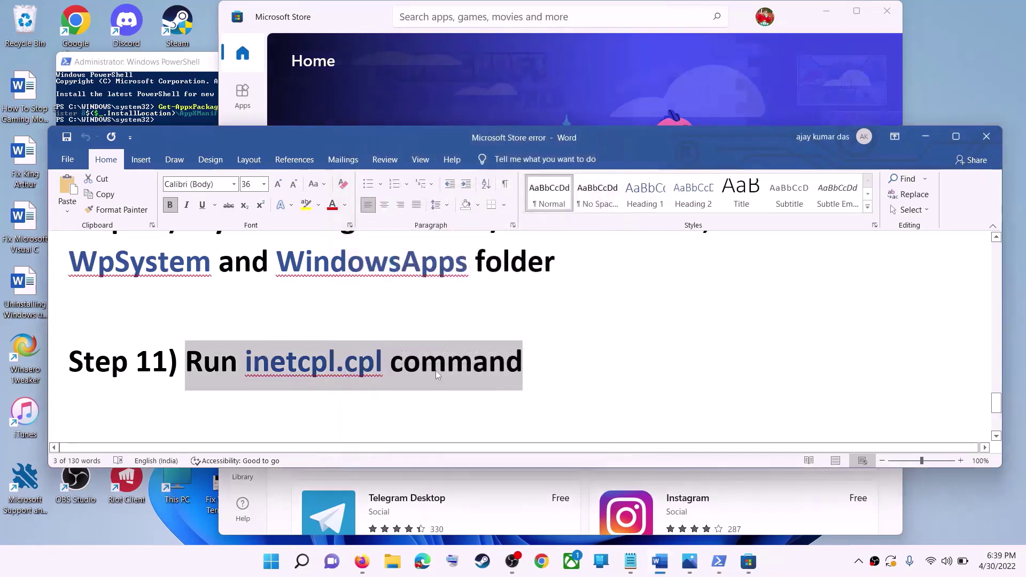
- Read Step 12 on updating Windows with the media creation tool, including its Windows 10 and Windows 11 download links
click(331, 318)
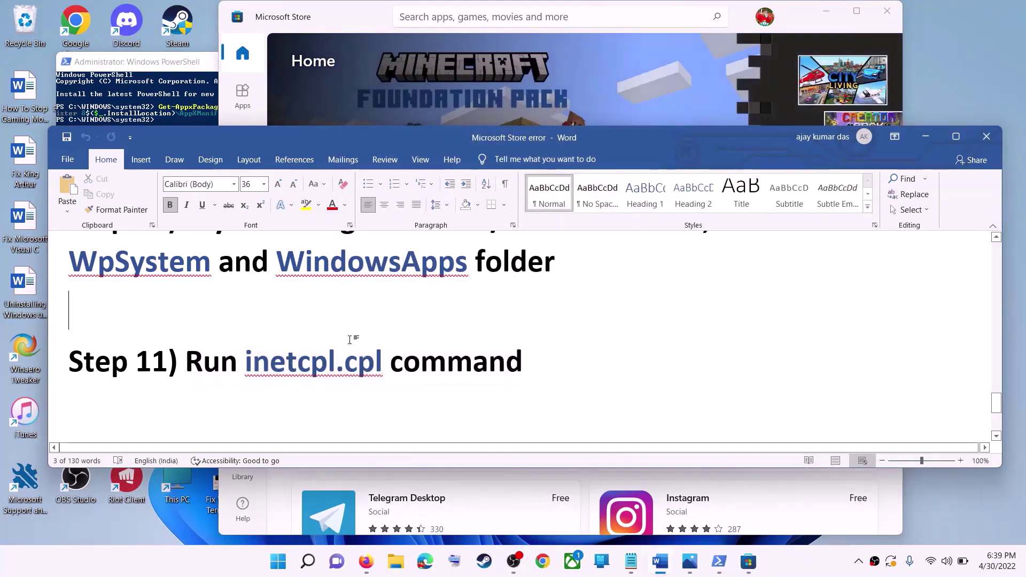
scroll(353, 331, down, 3)
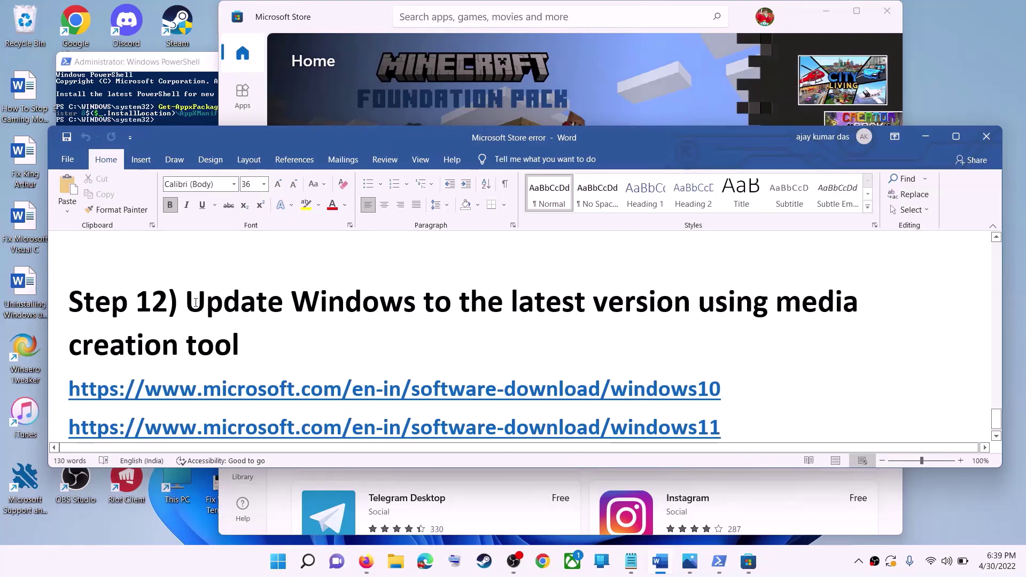
drag(185, 302, 366, 371)
click(241, 346)
scroll(300, 344, down, 1)
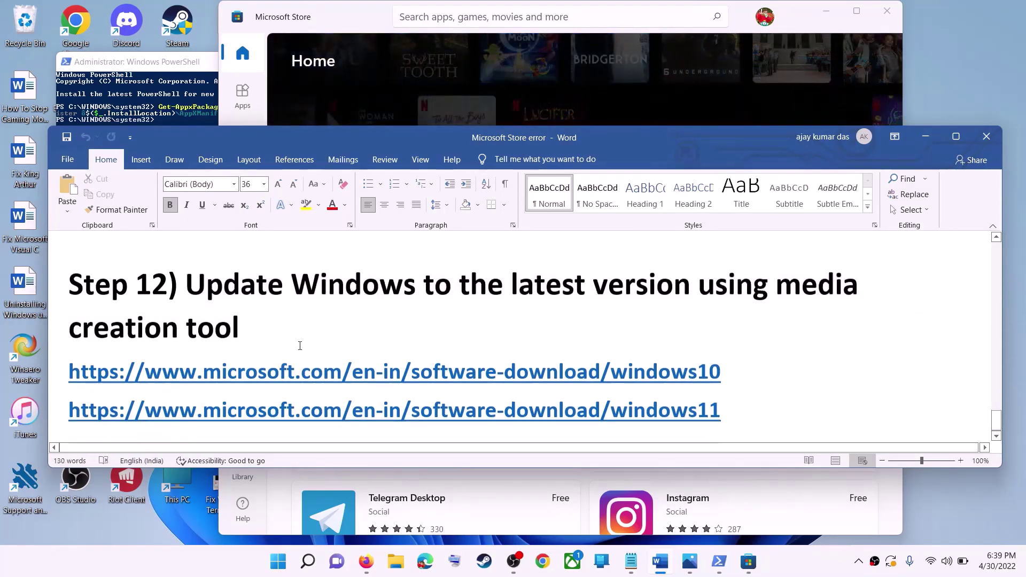
click(738, 370)
triple_click(503, 372)
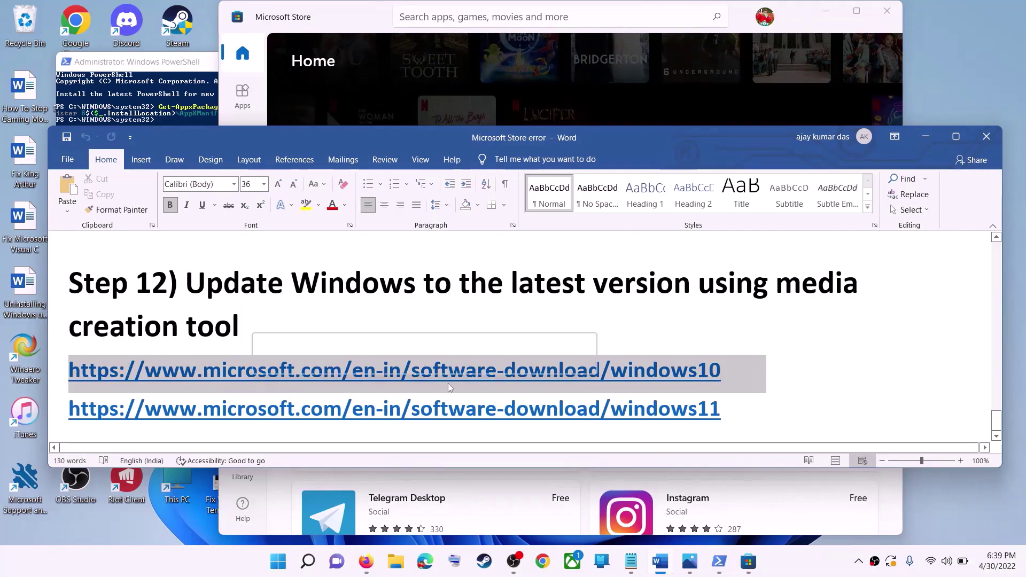
triple_click(745, 410)
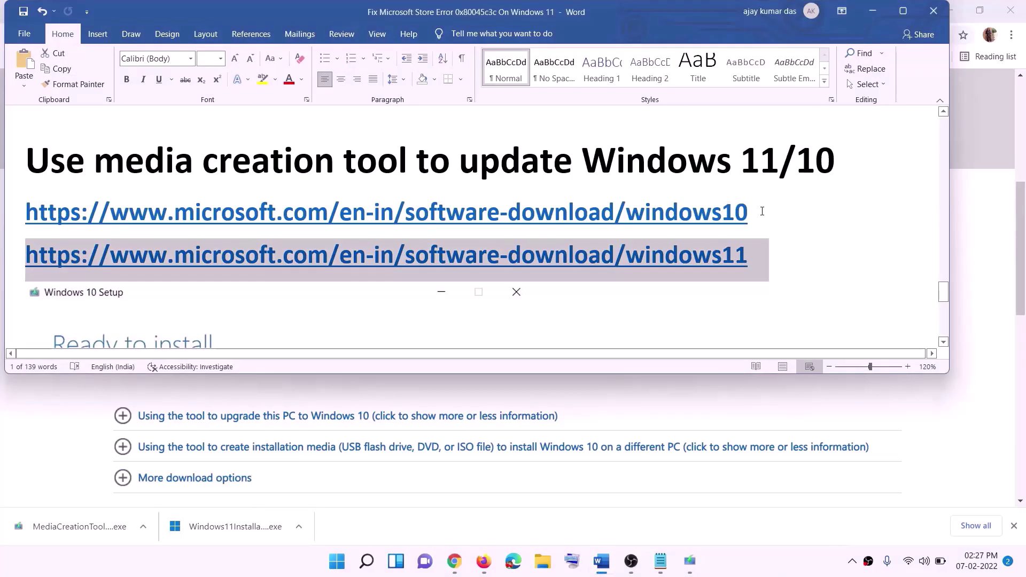
triple_click(762, 211)
triple_click(764, 257)
- Minimize the document and review the section on creating Windows 10 installation media on the download page
click(873, 12)
scroll(435, 273, up, 6)
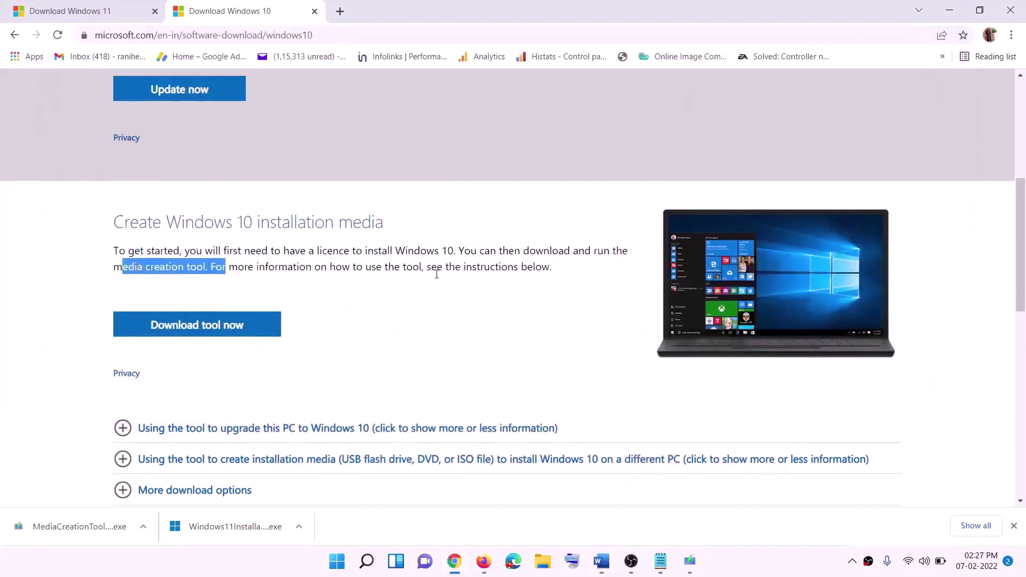
scroll(343, 293, down, 5)
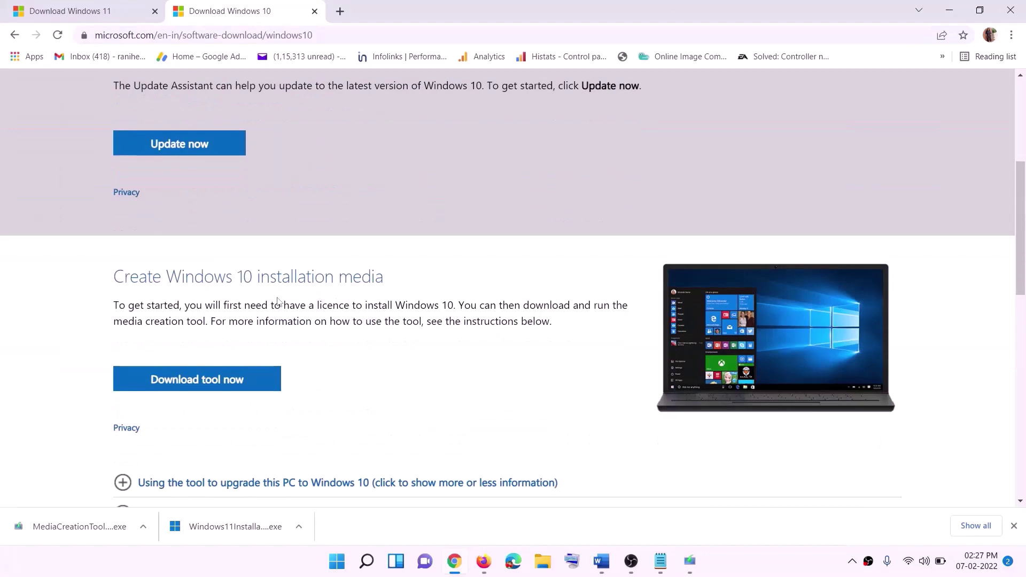
drag(122, 320, 230, 320)
scroll(230, 321, down, 2)
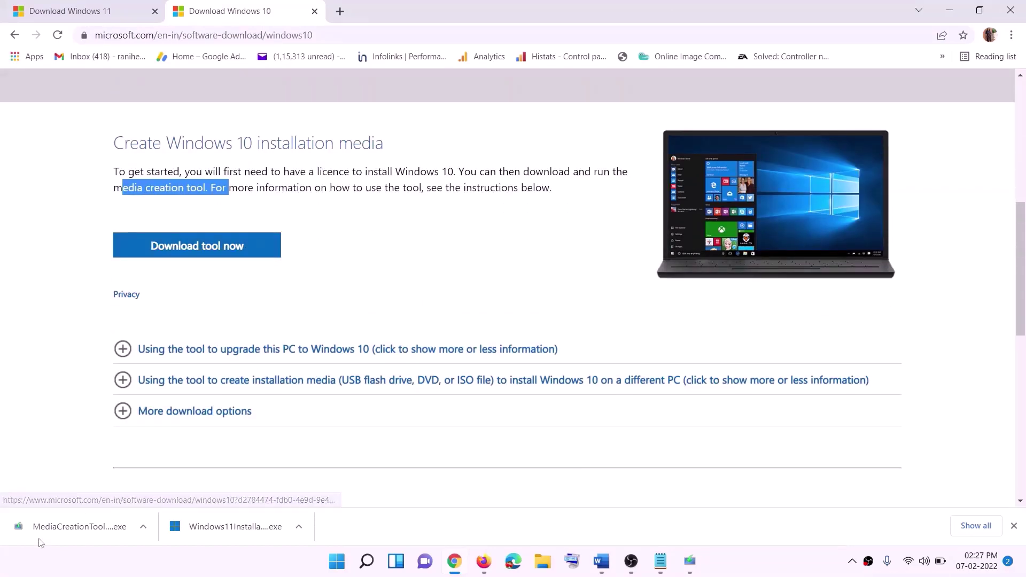
- Bring up Windows 10 Setup and continue with the option to upgrade this PC now
click(700, 571)
click(672, 435)
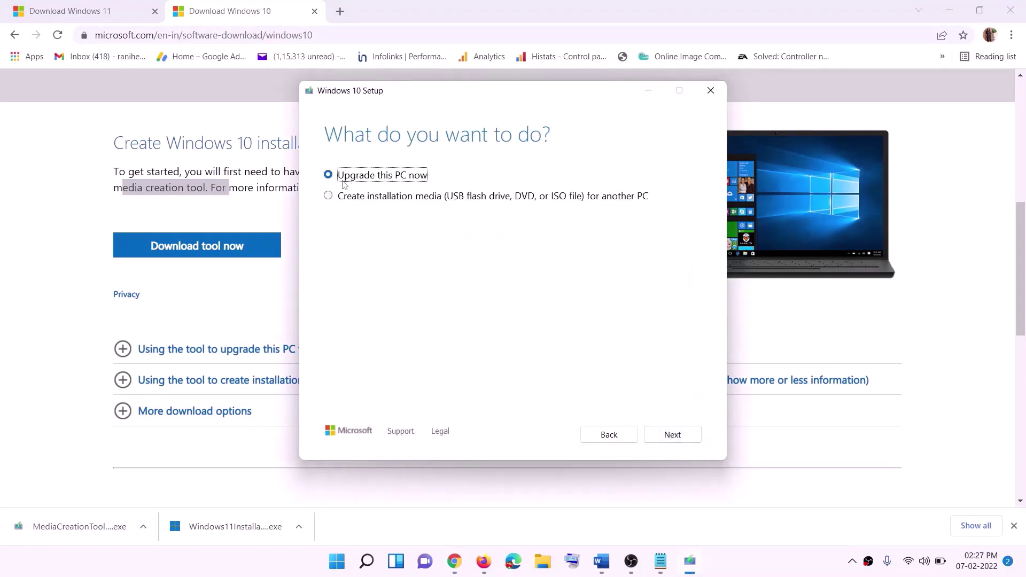
click(671, 438)
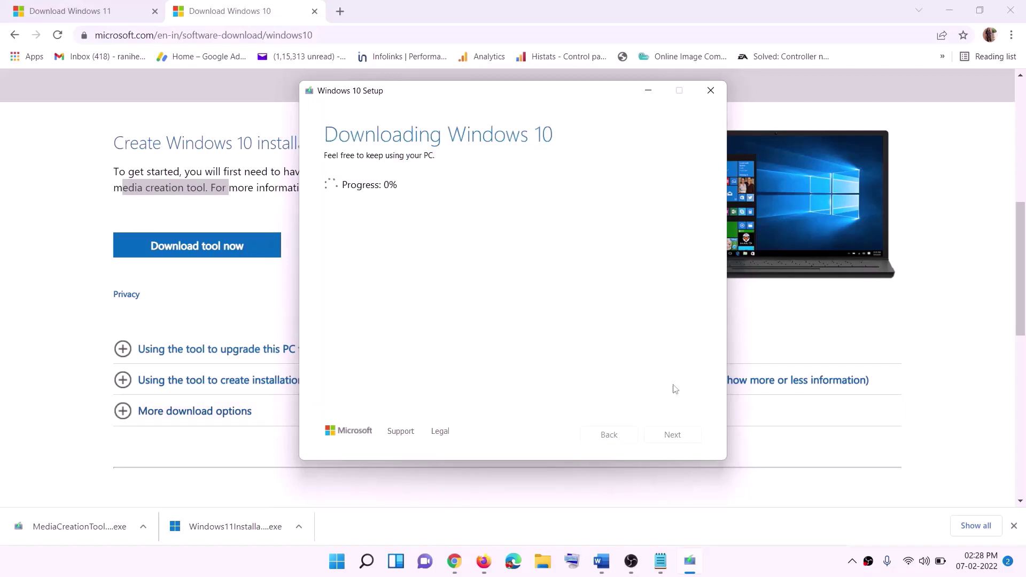
- Return to the Word document, maximize it and examine the Ready to install screenshot with its options and Install button
click(757, 573)
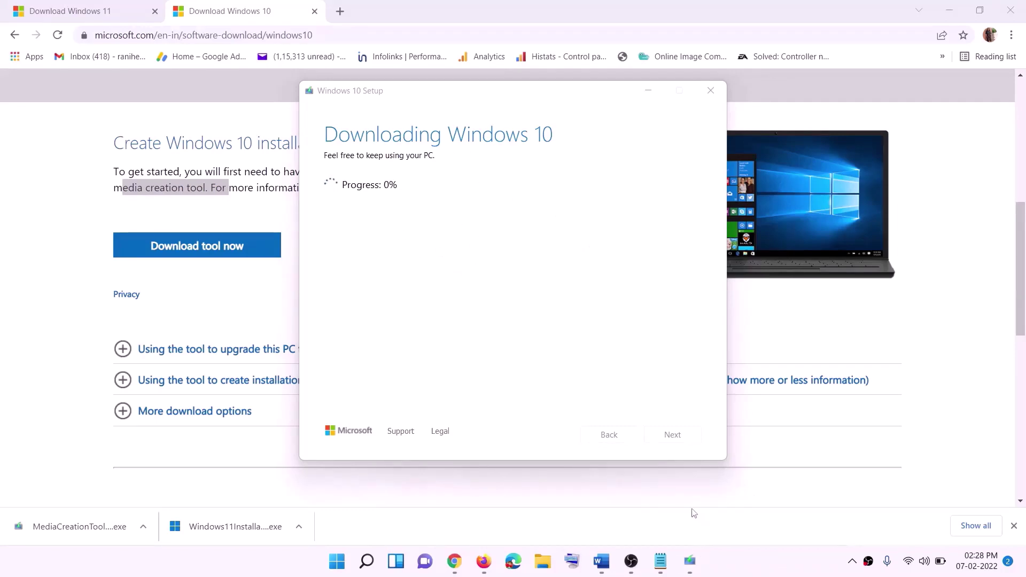
click(611, 566)
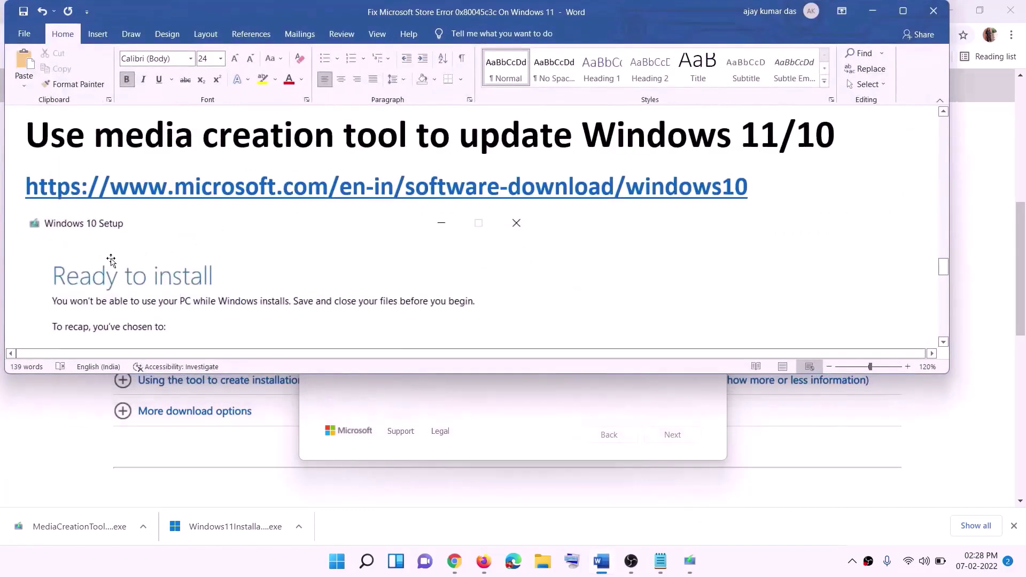
scroll(80, 251, up, 2)
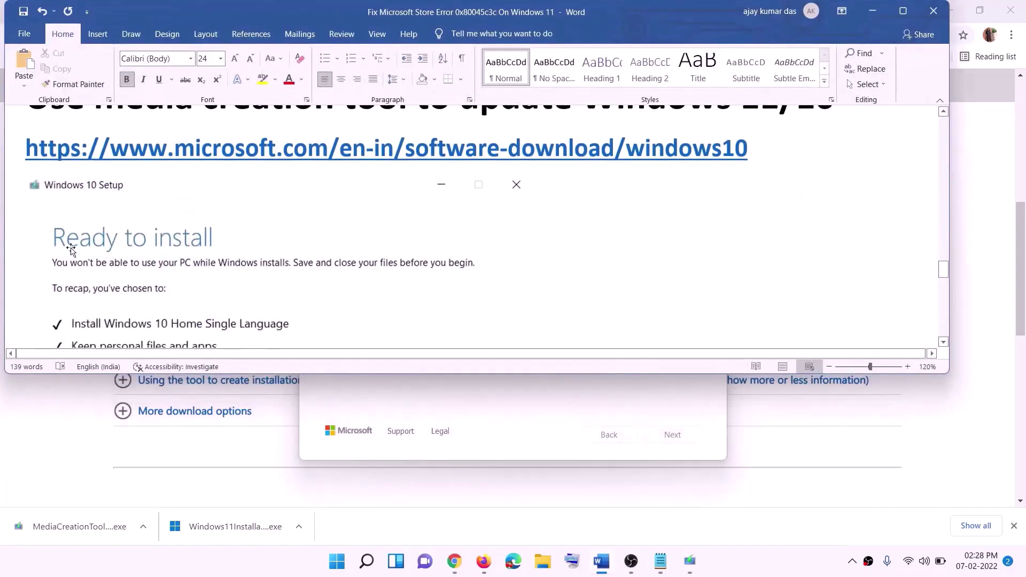
click(903, 10)
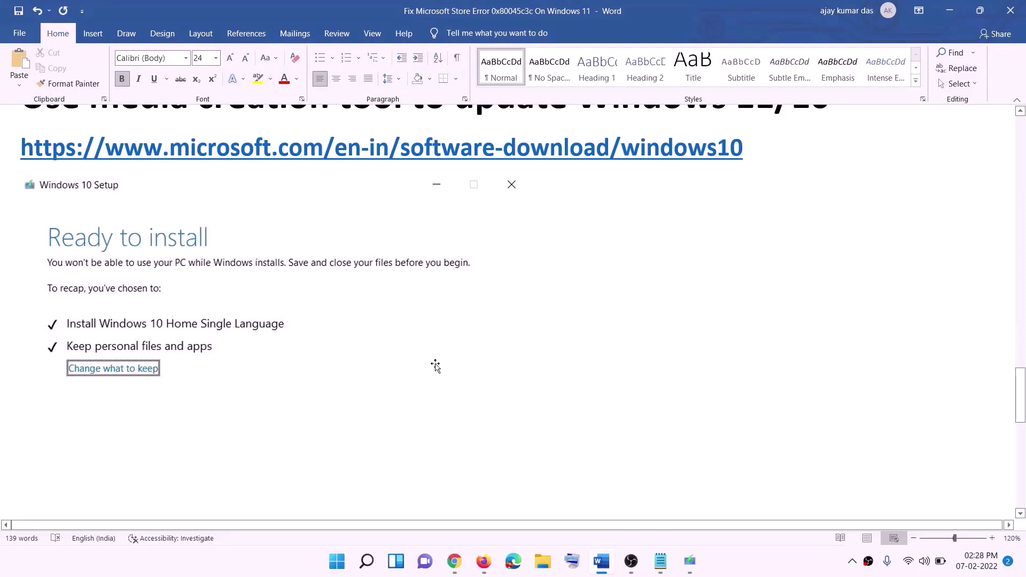
scroll(527, 374, down, 3)
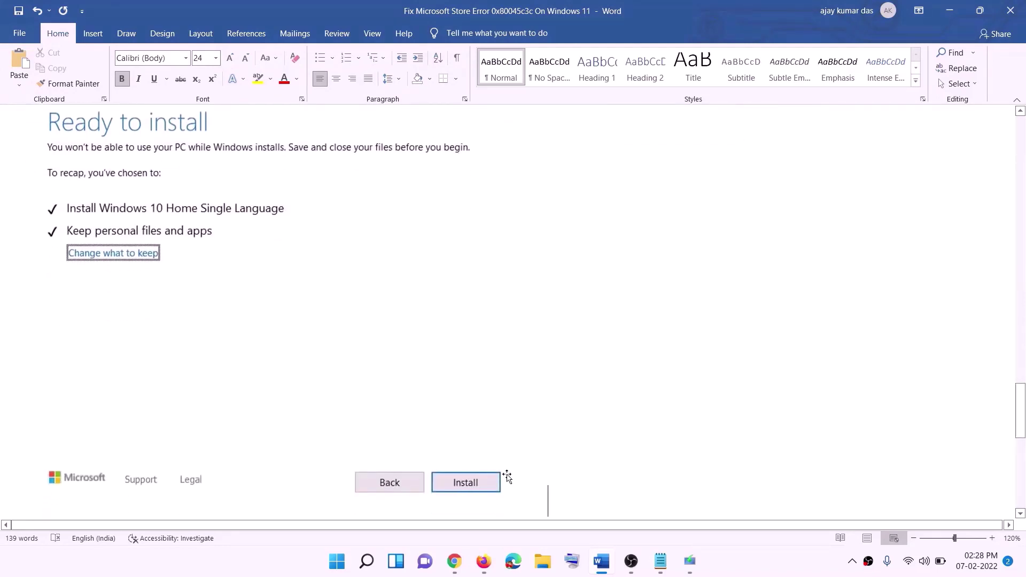
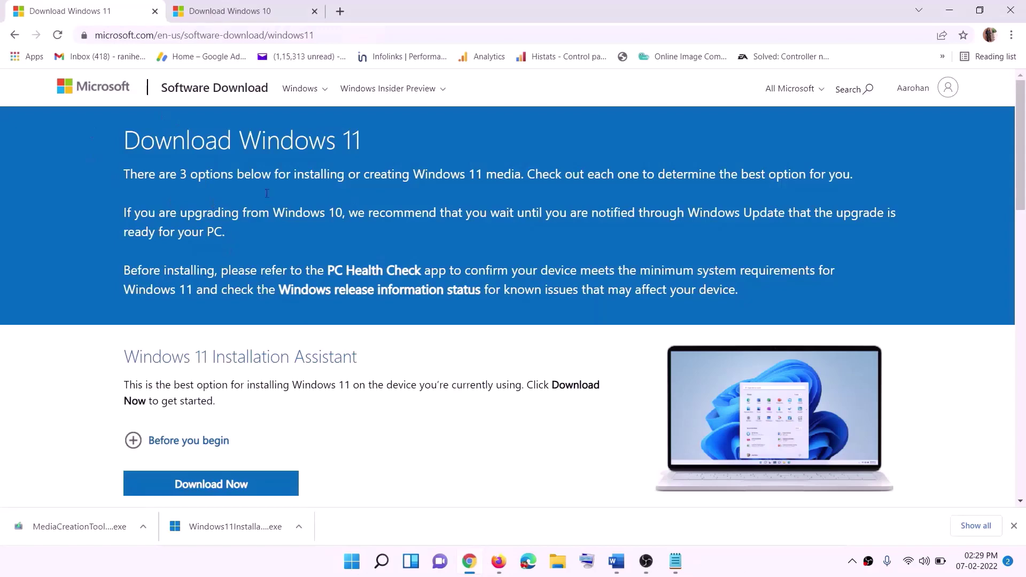
- Download the media creation tool from the Create Windows 11 Installation Media section and launch it
scroll(334, 353, down, 5)
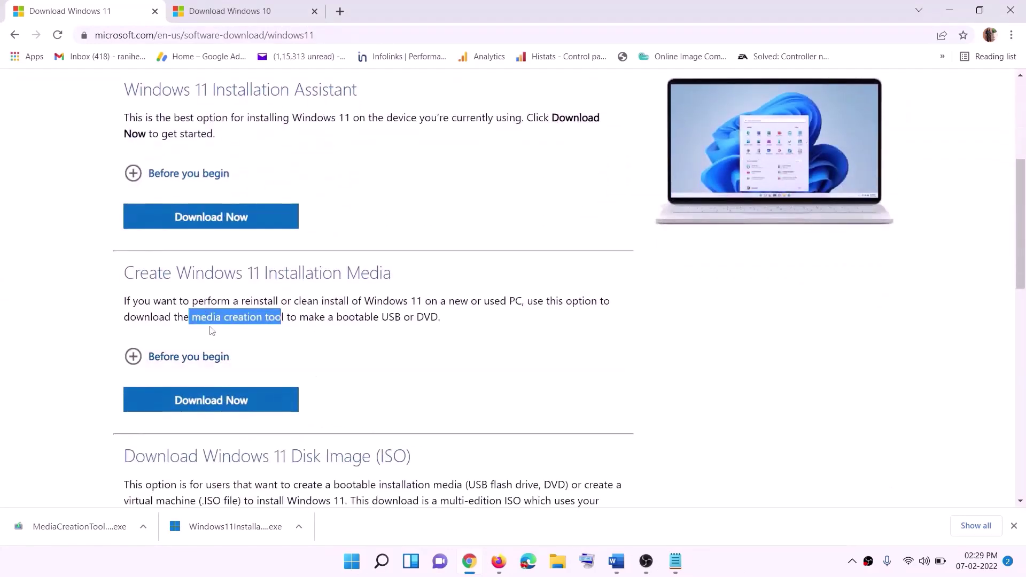
drag(197, 319, 296, 318)
click(203, 407)
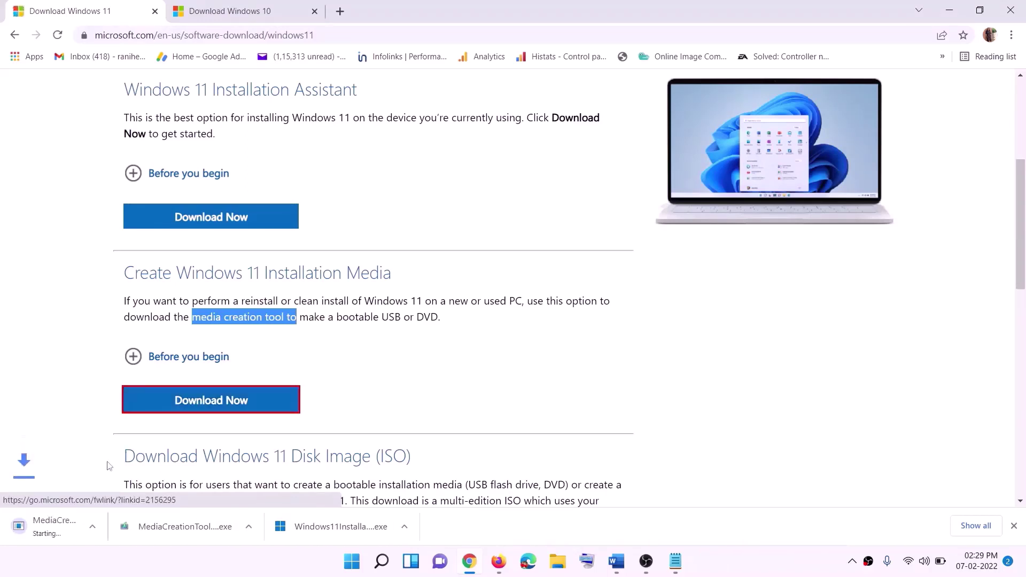
click(72, 529)
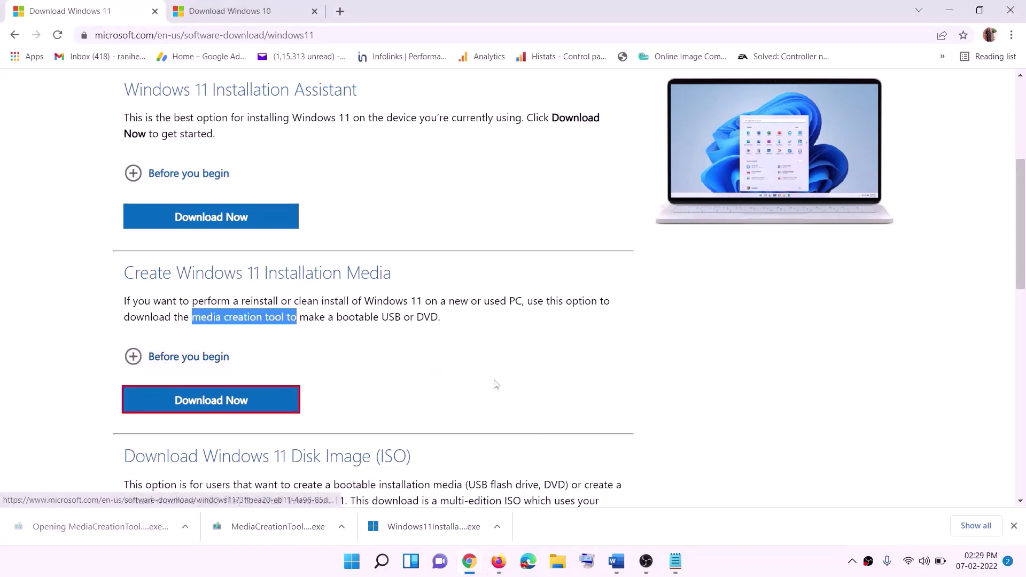
click(454, 395)
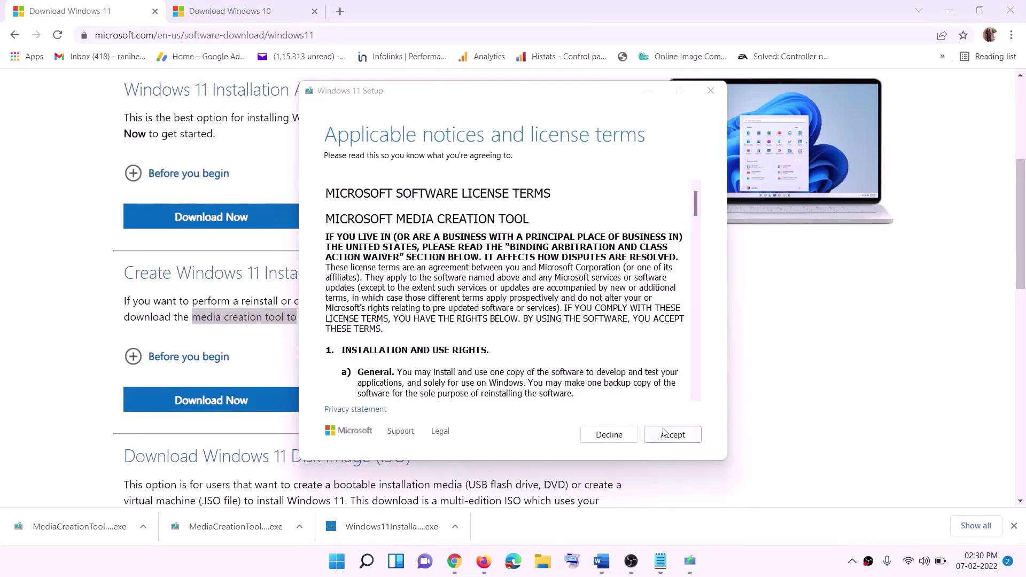
- Accept the Windows 11 Setup license terms, keep the recommended language and edition, and choose an ISO file with Desktop as the location
click(663, 433)
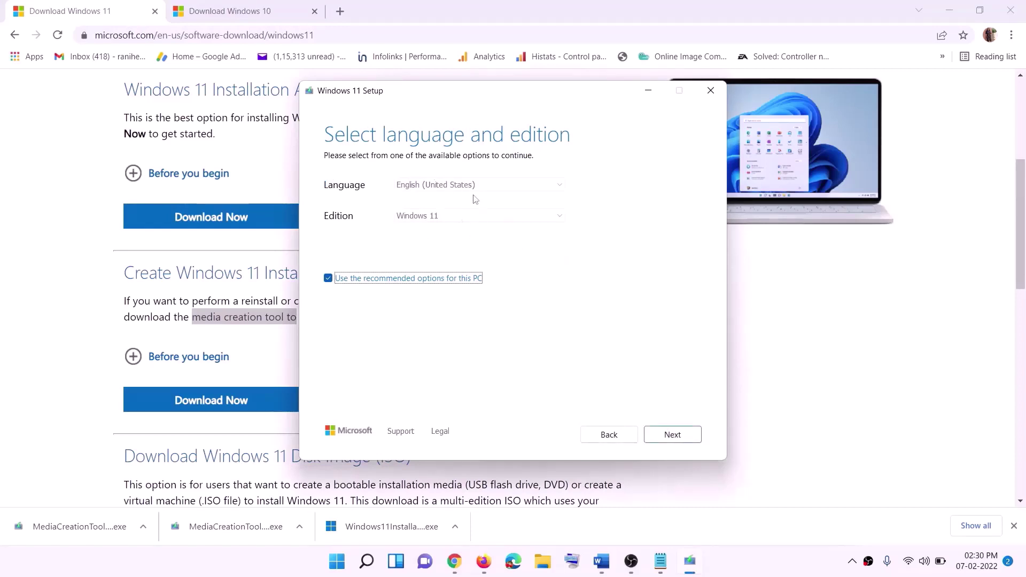
click(667, 434)
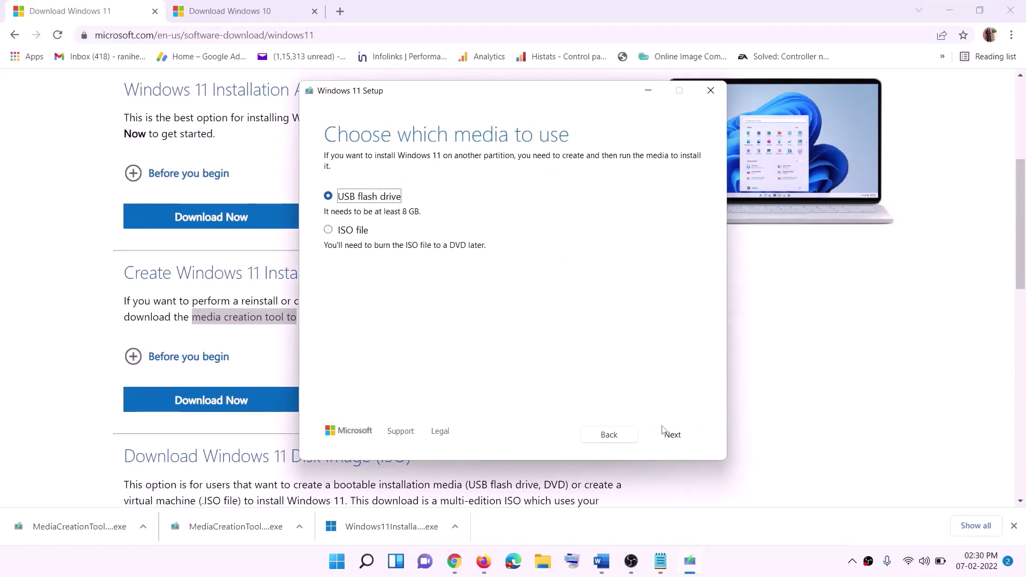
click(337, 231)
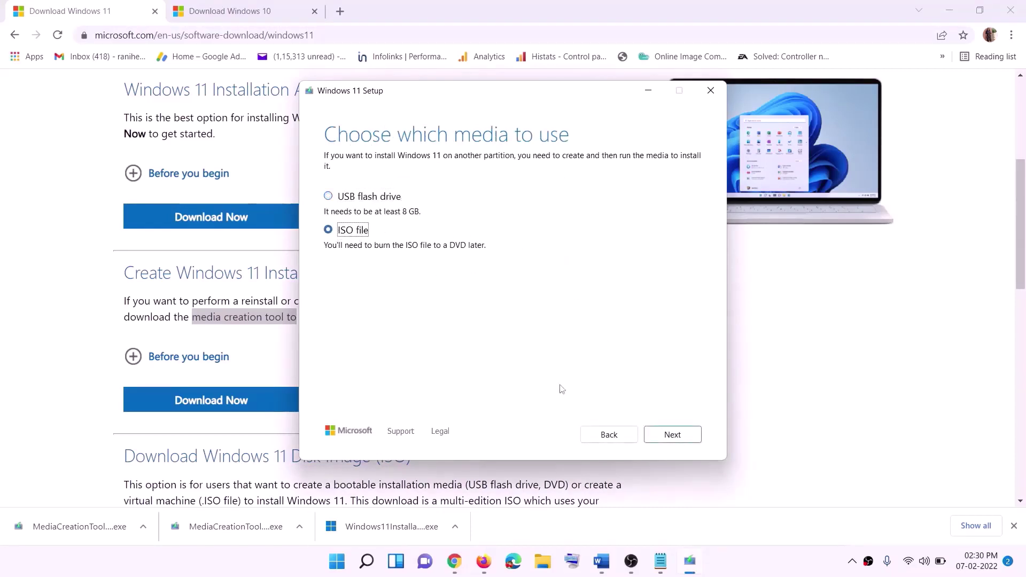
click(672, 434)
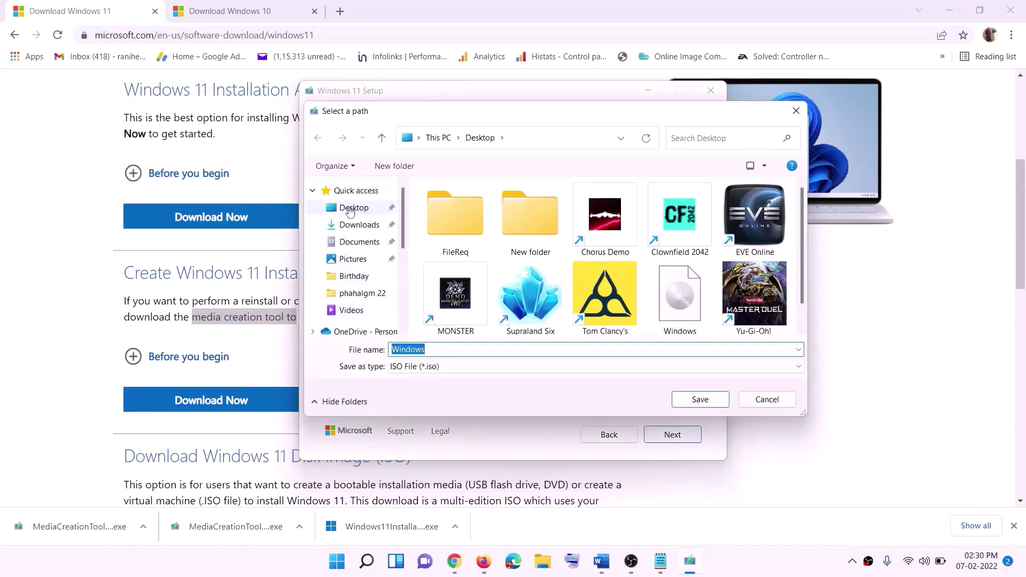
click(351, 210)
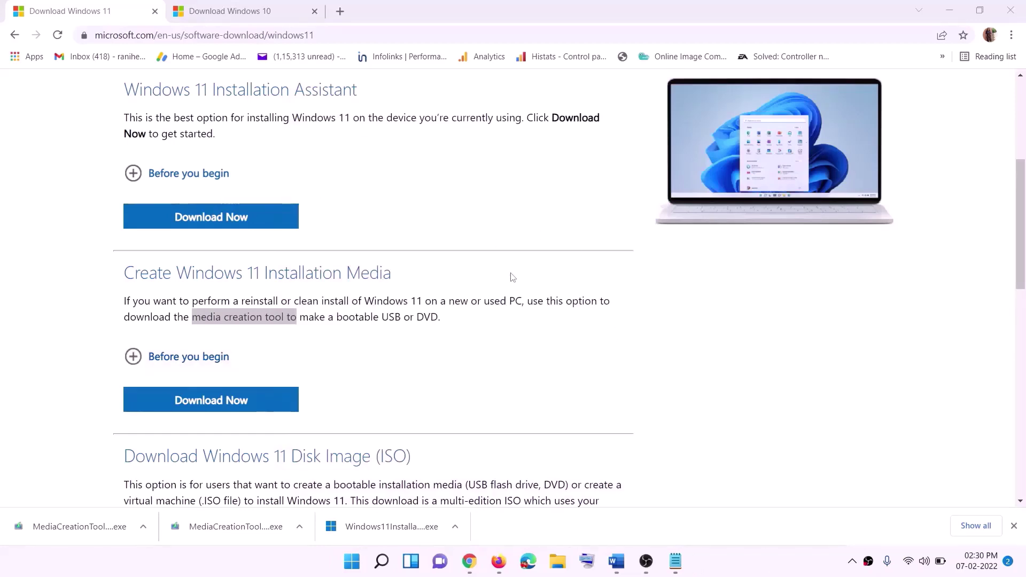
- Show the desktop and move the Windows ISO file to another spot among the icons
key(super+d)
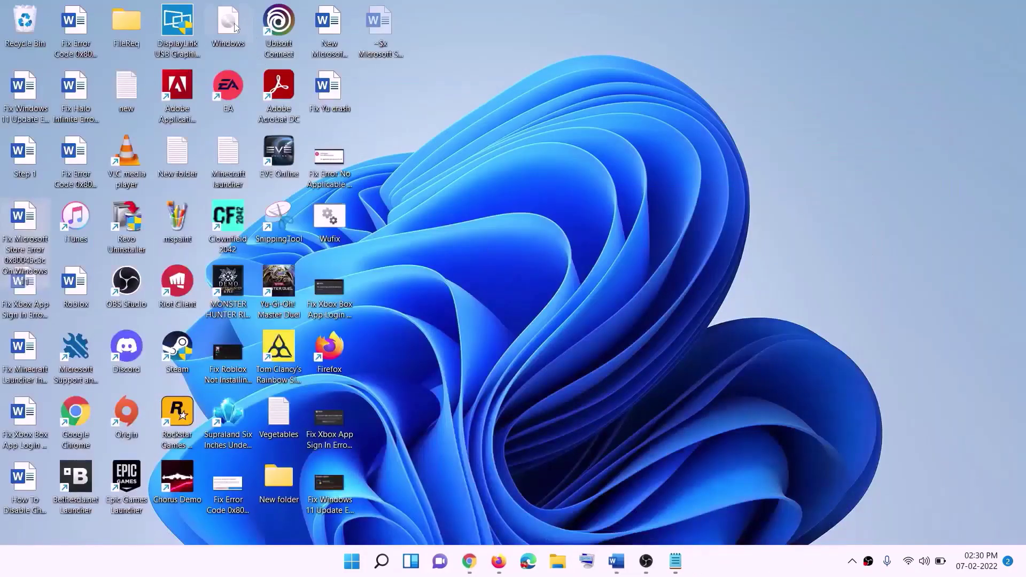
drag(235, 27, 412, 392)
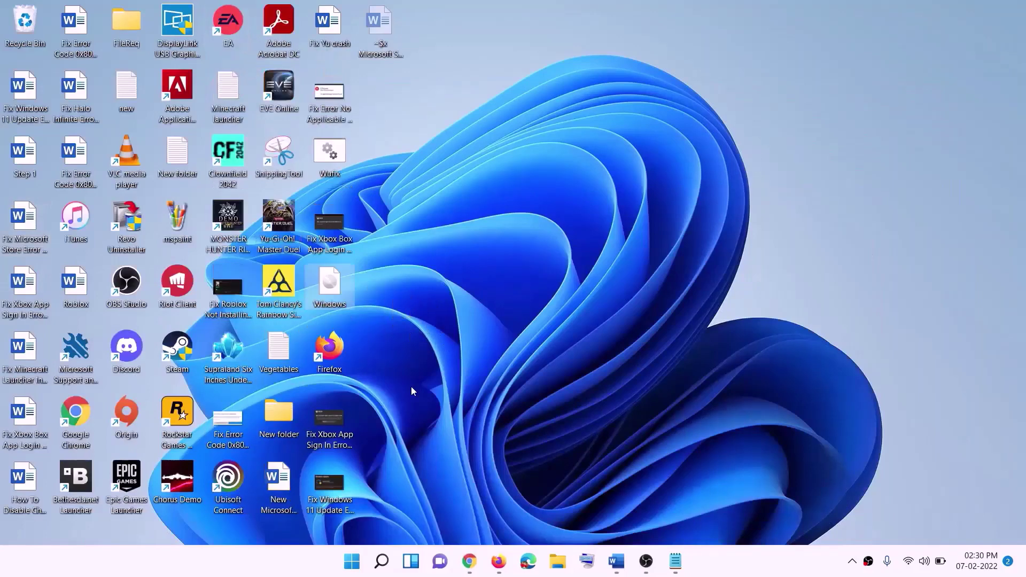
- Open the Windows ISO file from the desktop, run its setup application and continue past the Install Windows 11 page
double_click(337, 289)
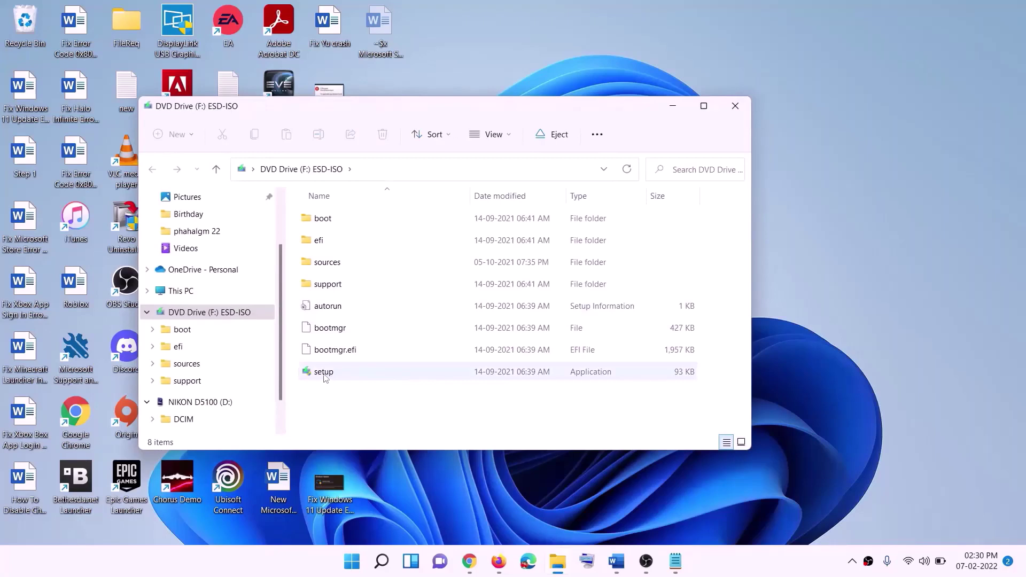
click(325, 374)
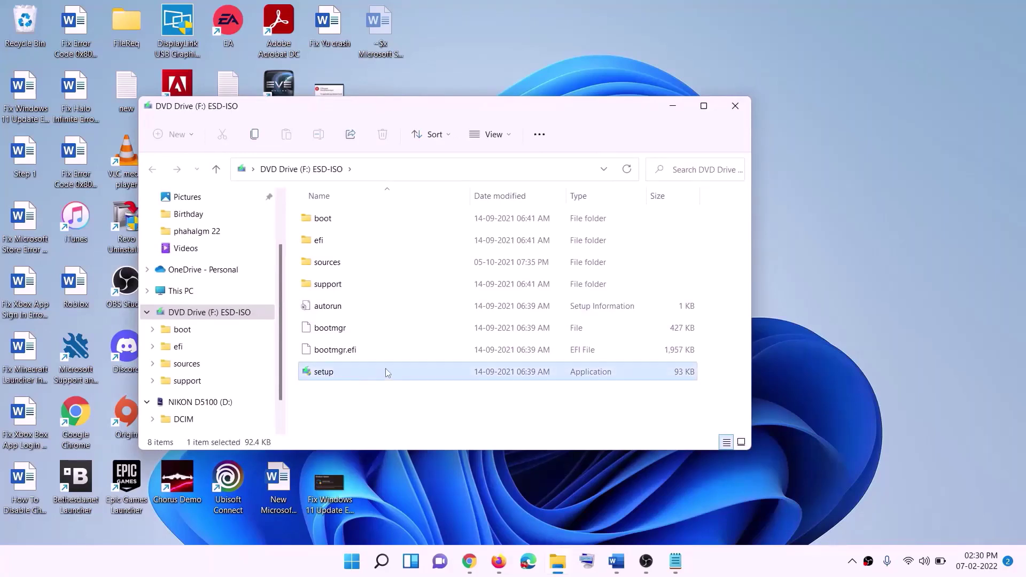
double_click(350, 373)
click(410, 420)
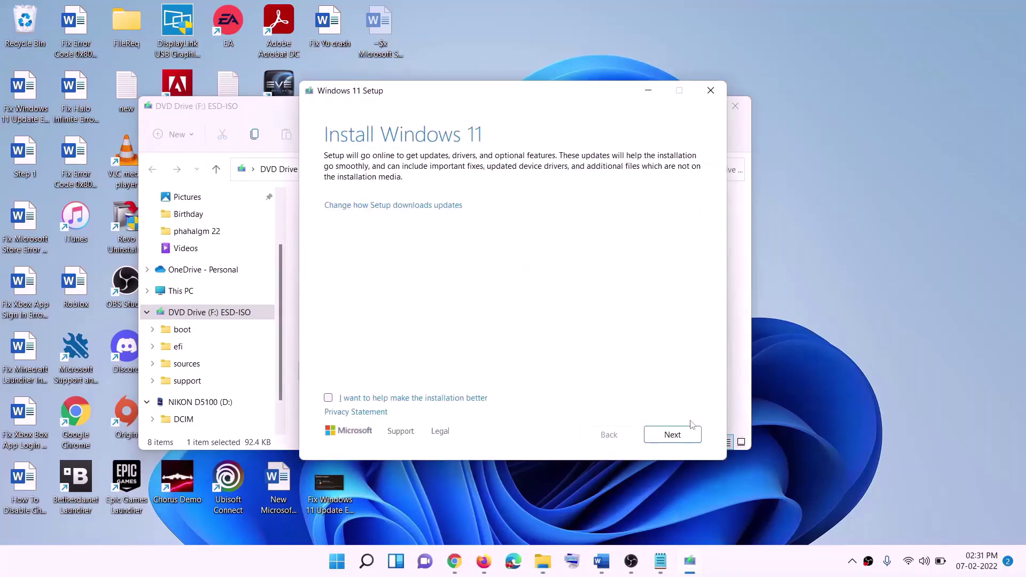
click(676, 435)
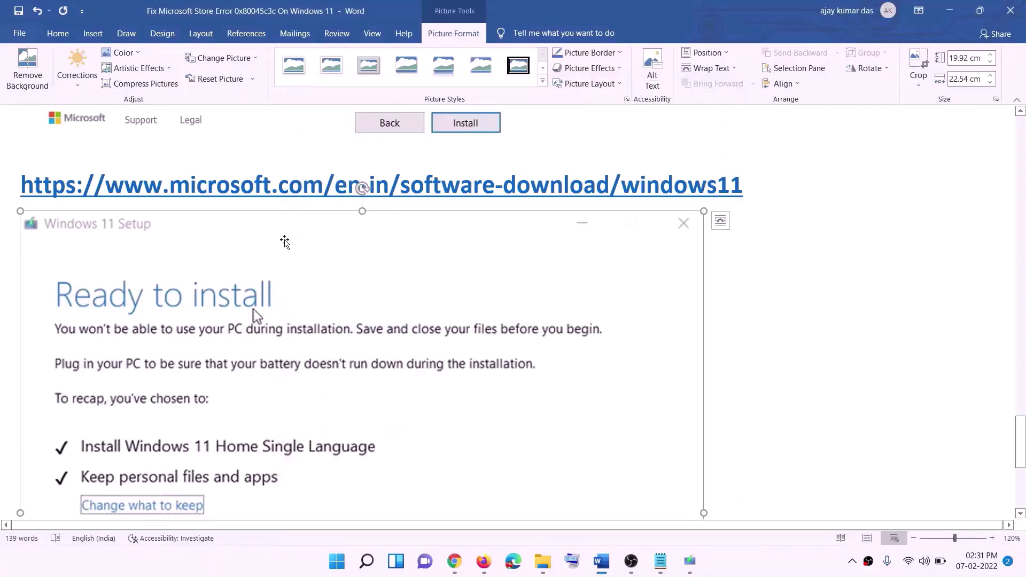
- Review the Ready to install screenshot in the Word document, including the recap of the edition and what to keep
scroll(237, 267, down, 4)
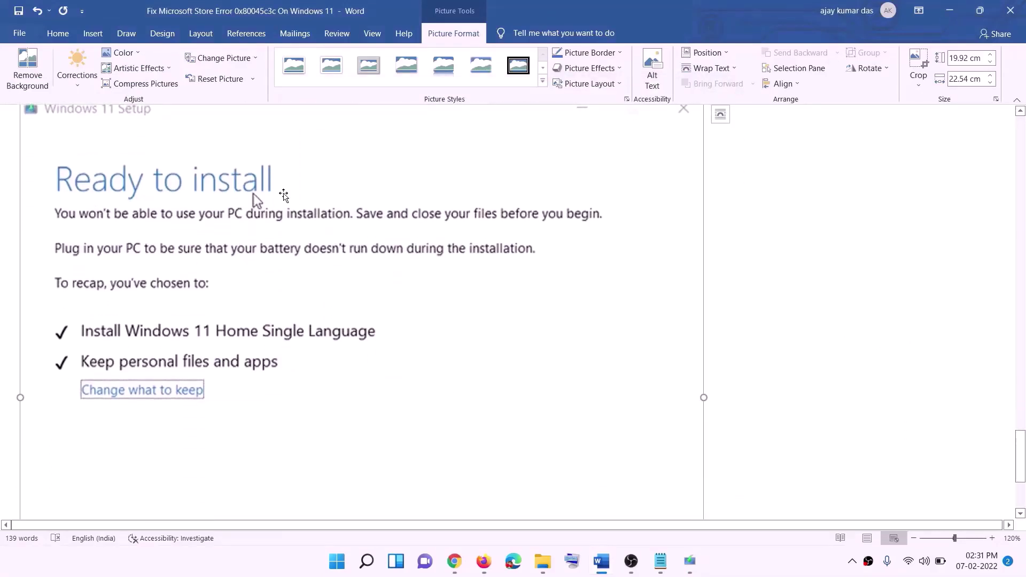
scroll(283, 208, down, 1)
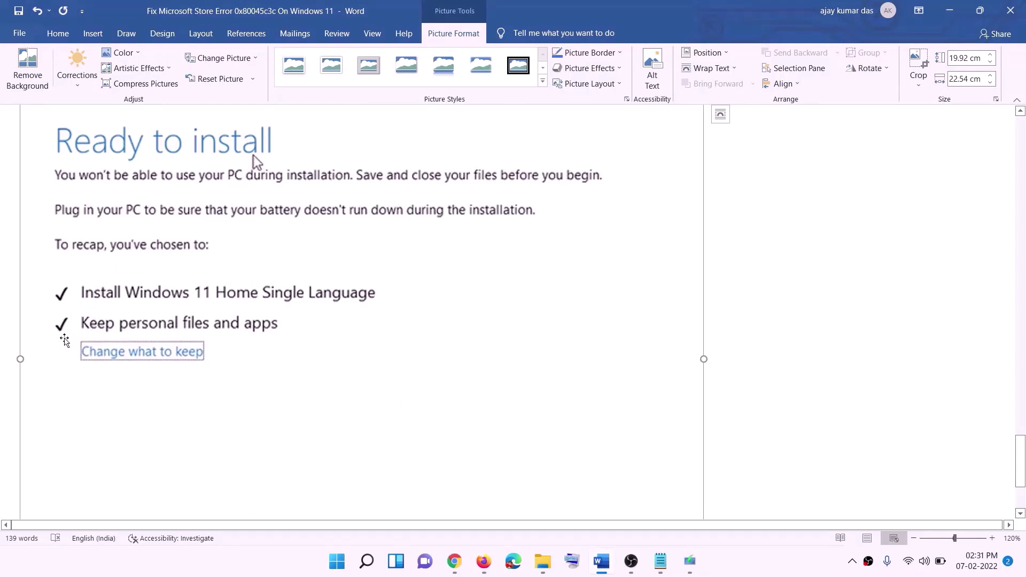
scroll(401, 339, down, 3)
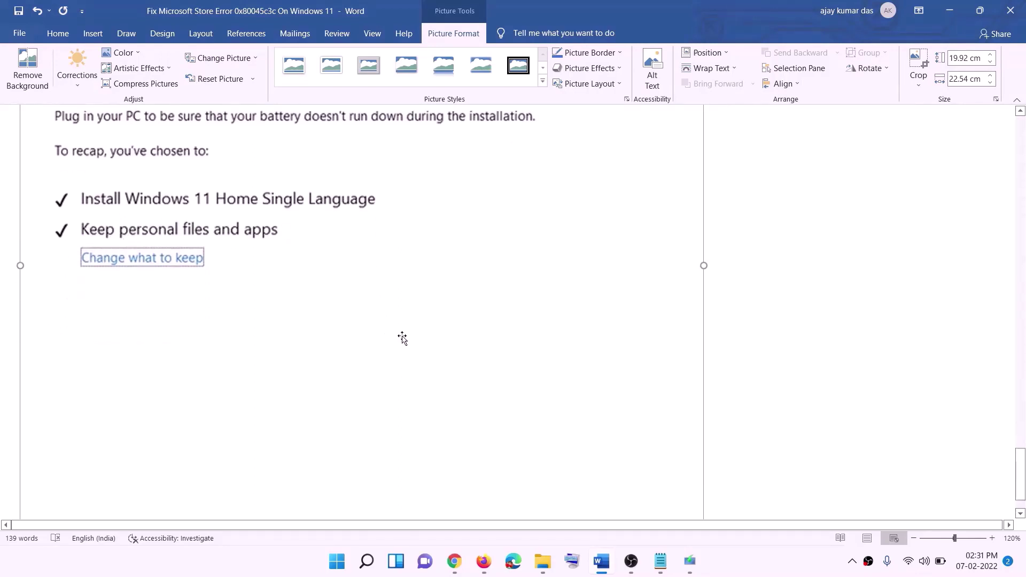
scroll(541, 373, up, 7)
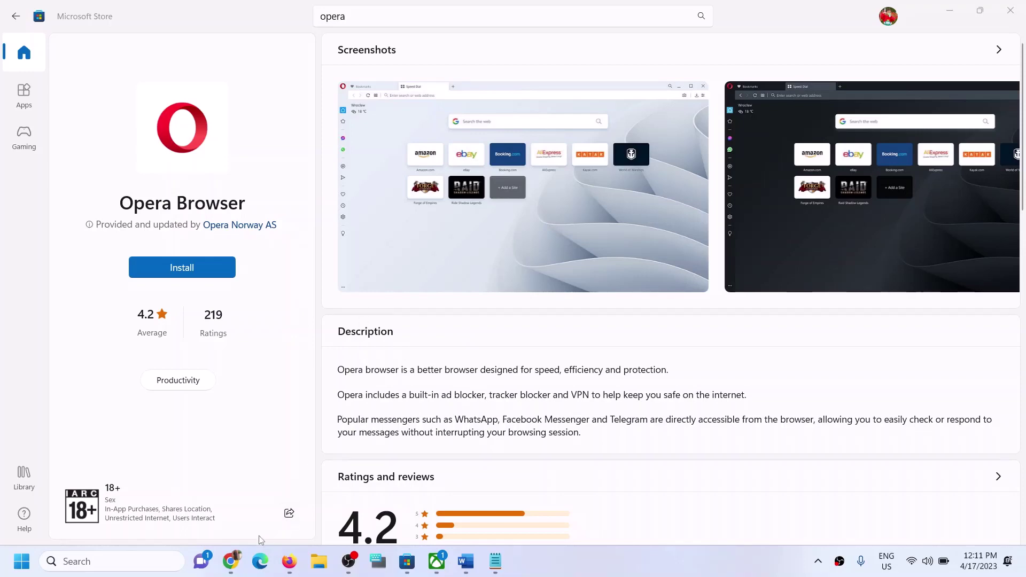
- Switch to Chrome, download the Opera browser for Windows from opera.com/download and launch OperaSetup.exe
click(231, 561)
click(268, 11)
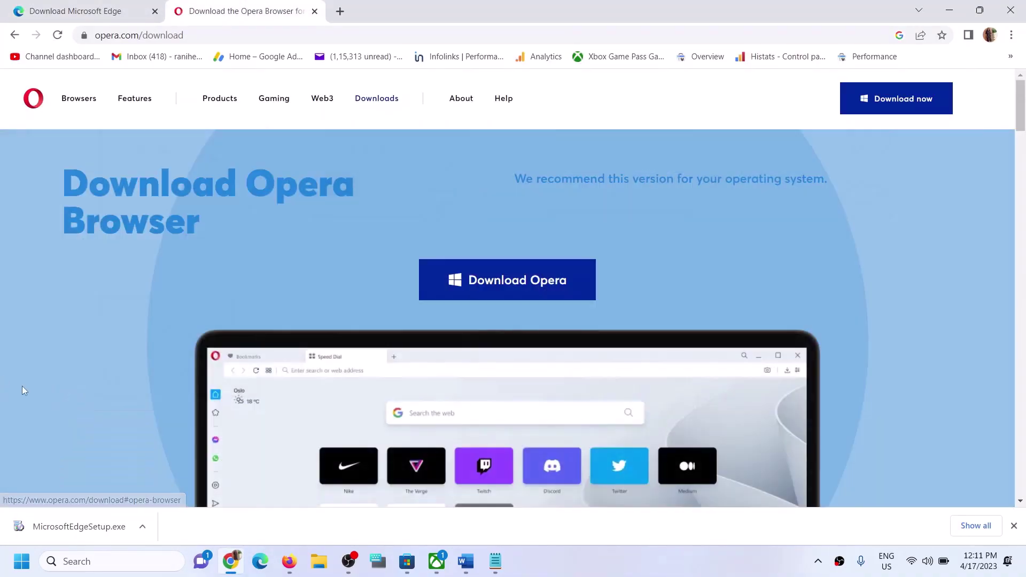
click(222, 37)
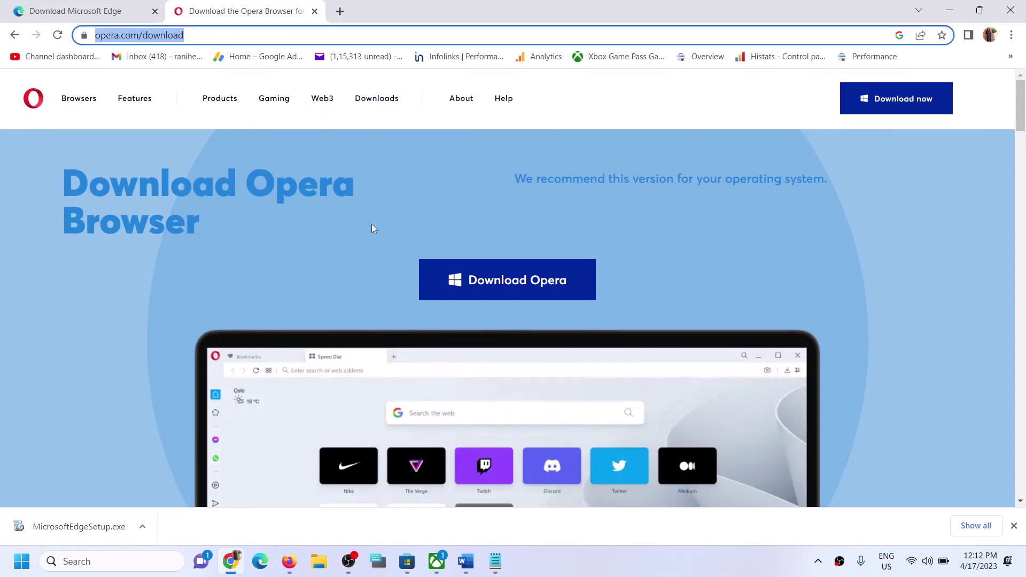
click(530, 289)
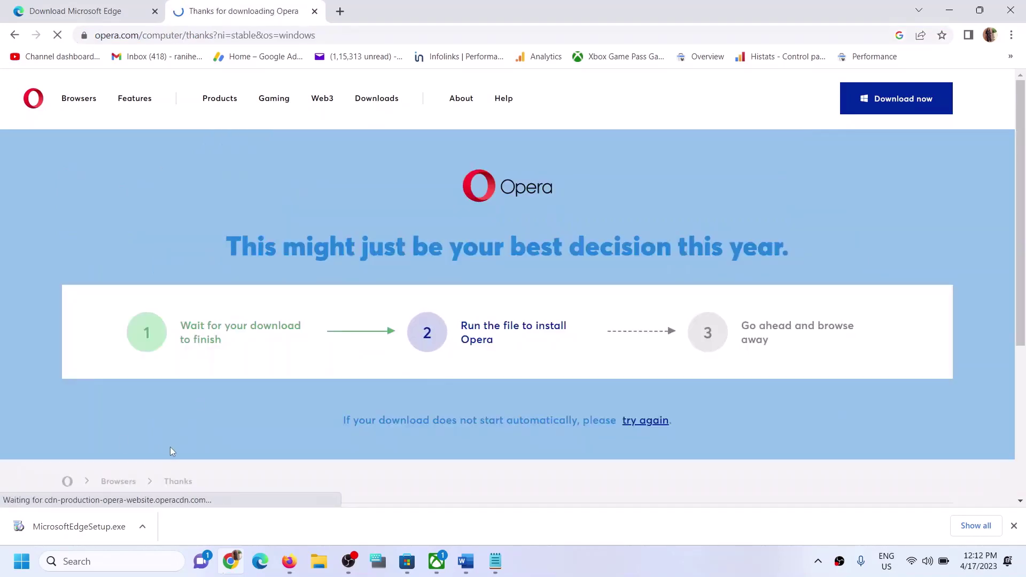
click(233, 526)
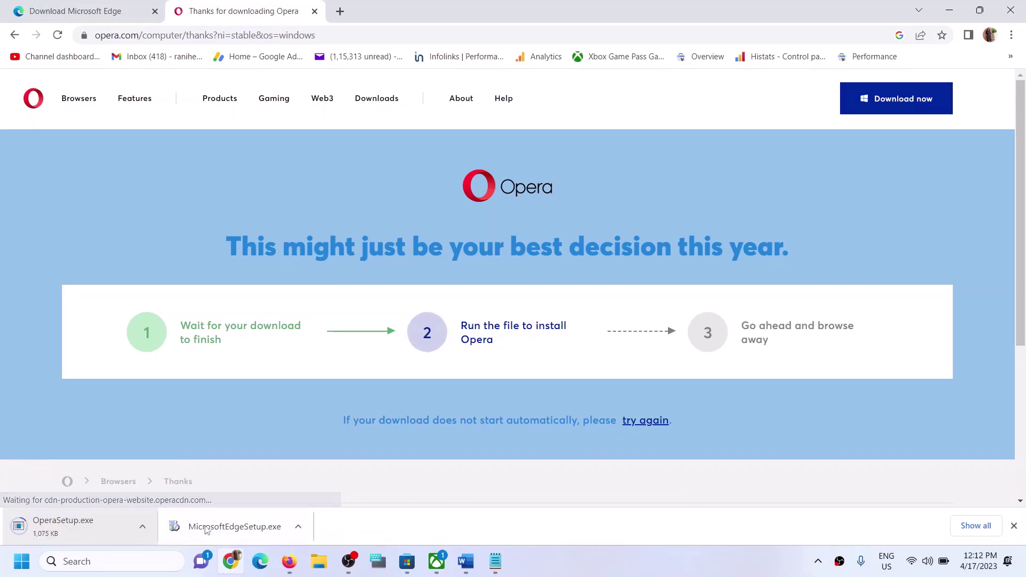
click(80, 527)
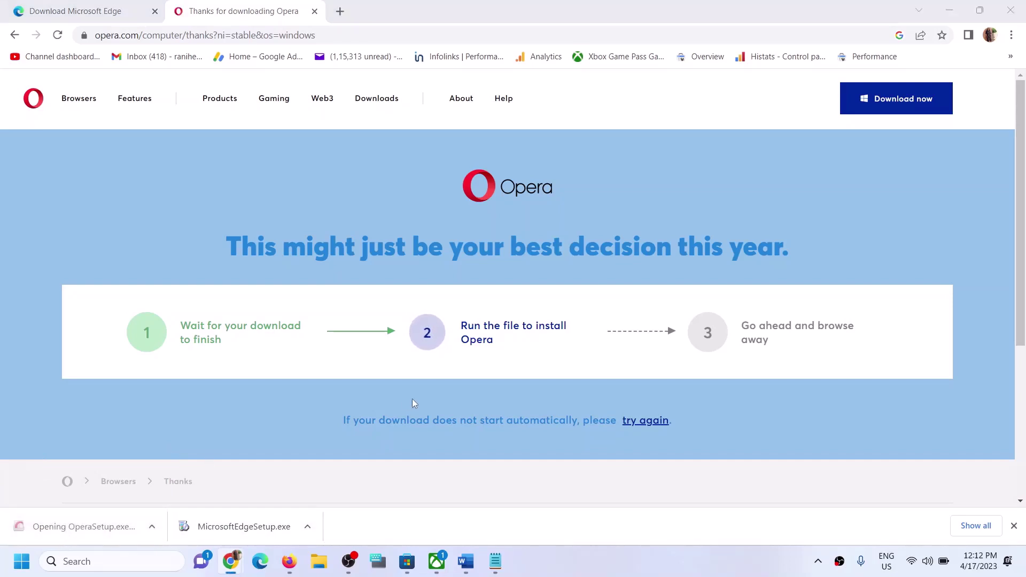